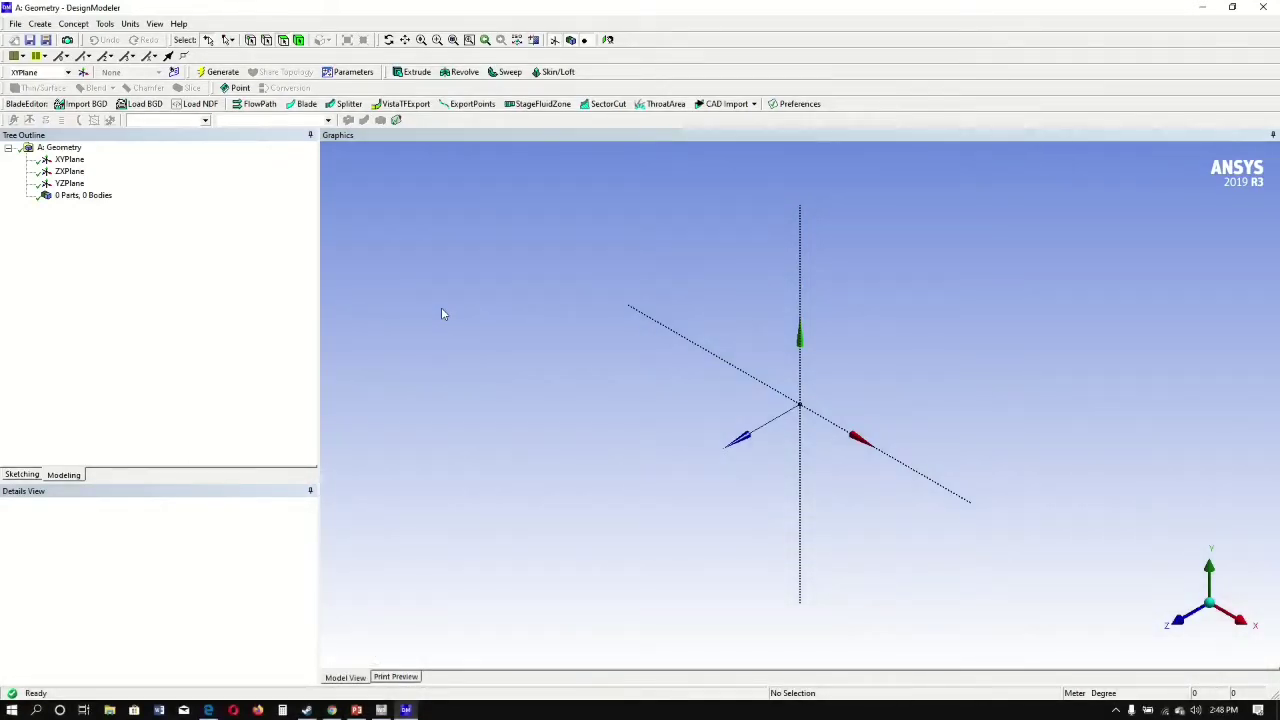
# Step: Set the length unit to Micrometer, look straight at the XY plane and enter sketching mode
pyautogui.click(130, 24)
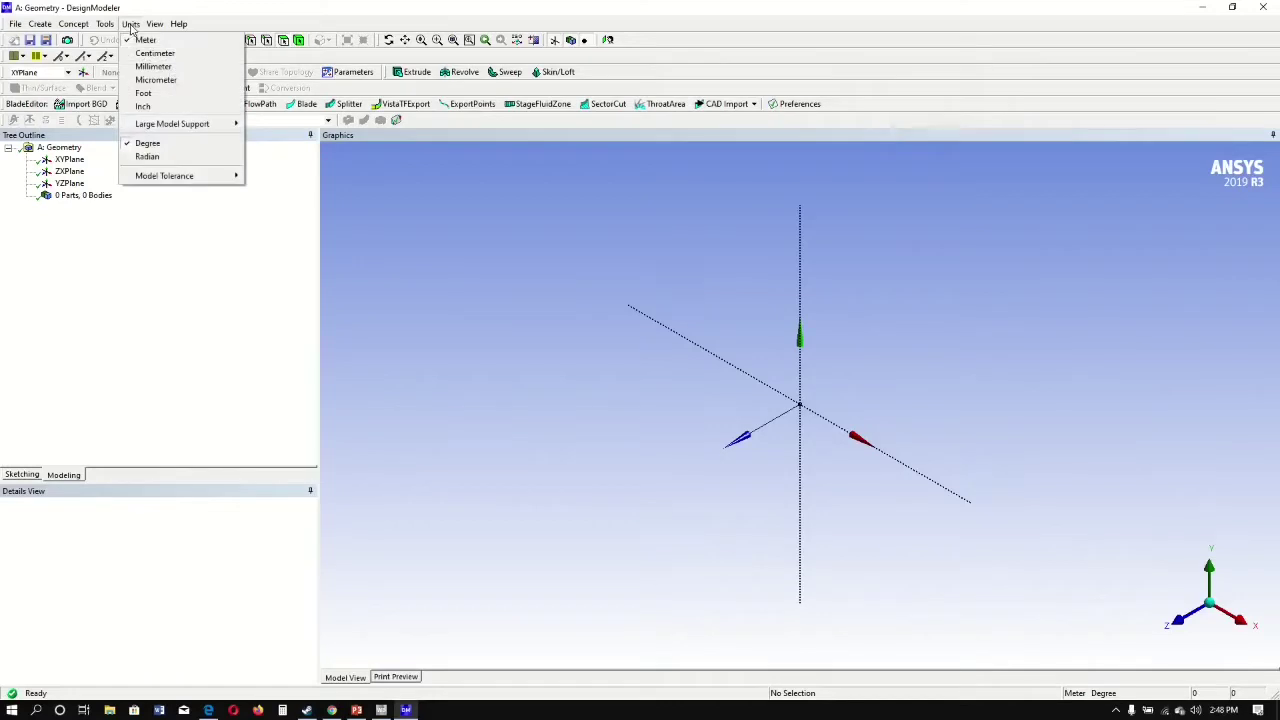
pyautogui.click(184, 82)
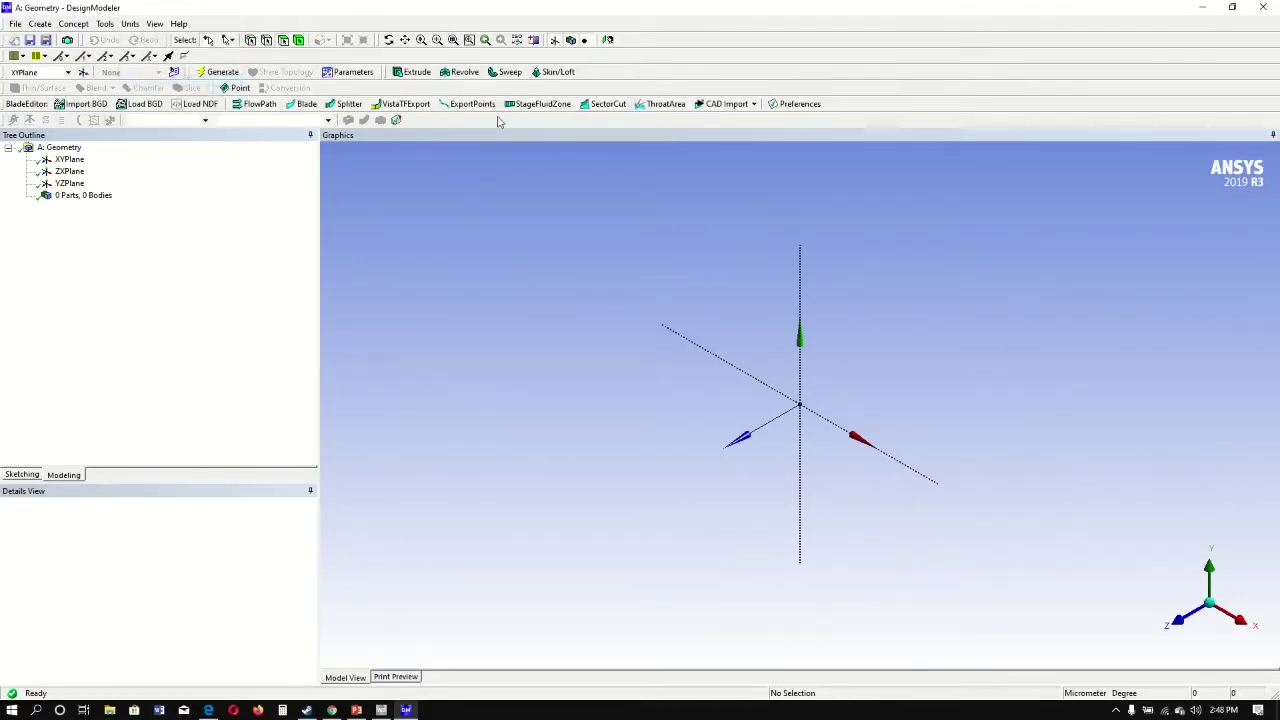
pyautogui.click(608, 41)
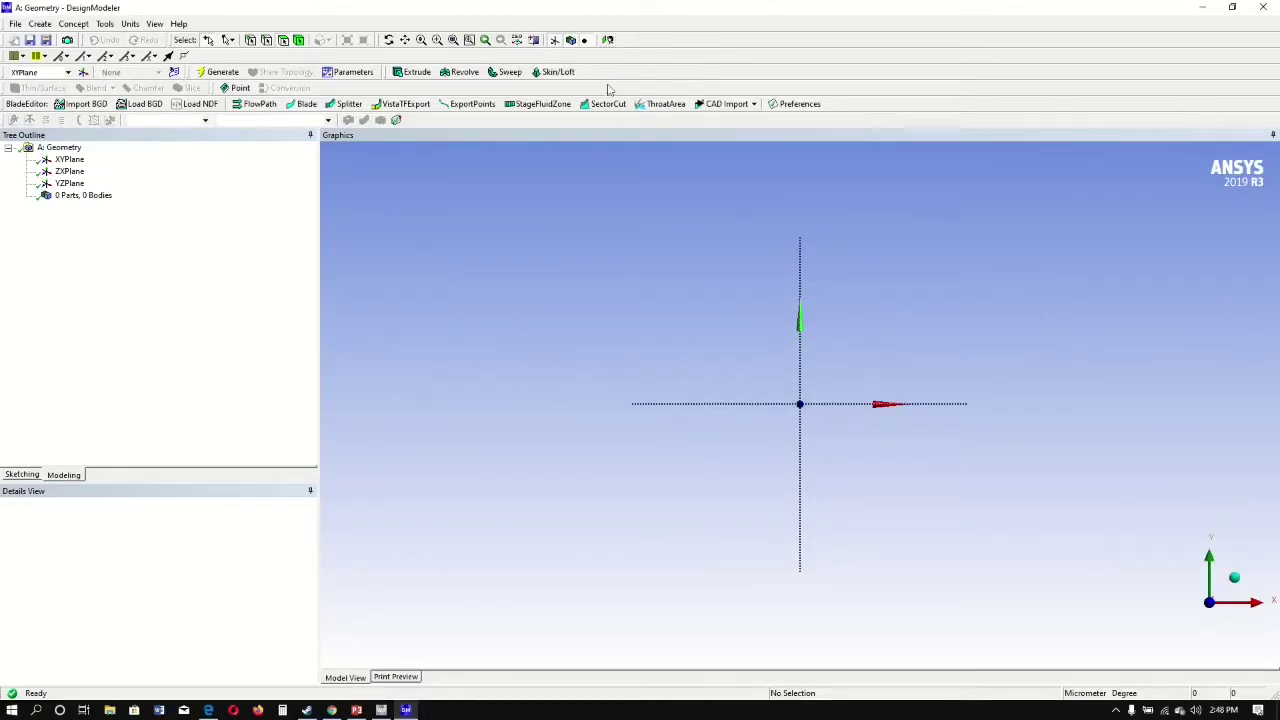
pyautogui.click(36, 477)
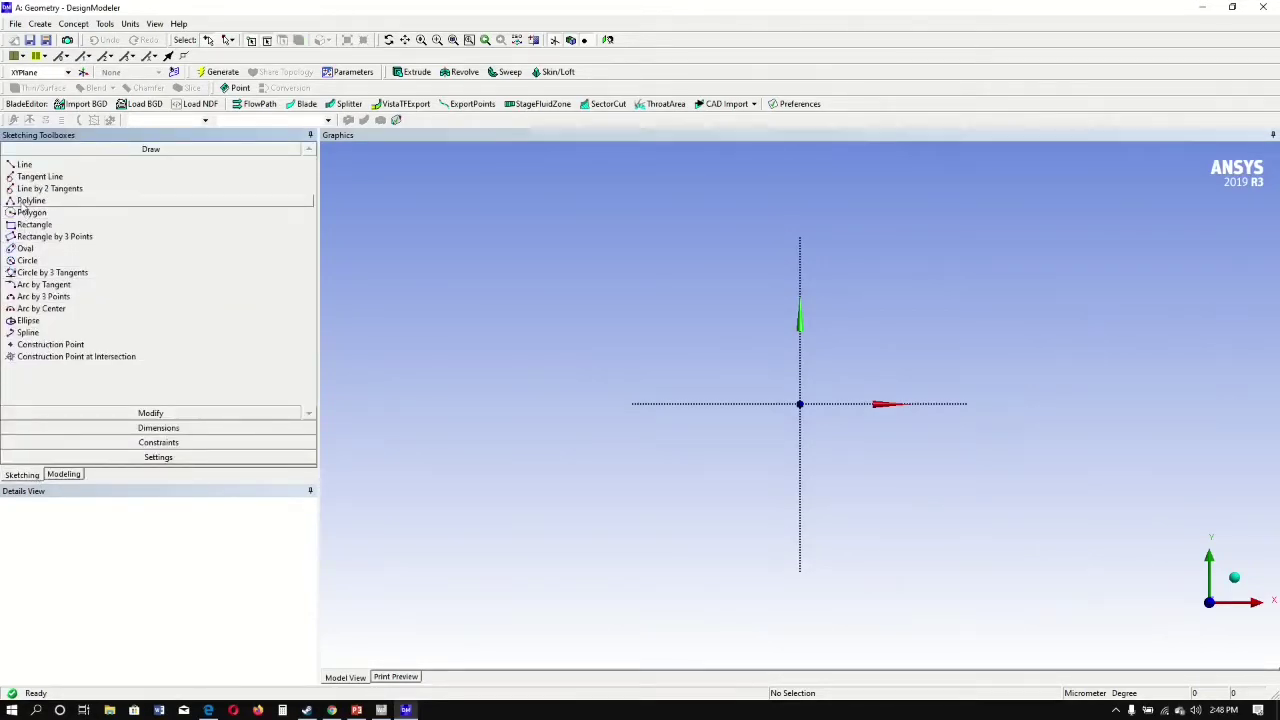
# Step: Draw an open four-line stepped polyline from the origin: right along X, up, back left, up
pyautogui.click(24, 202)
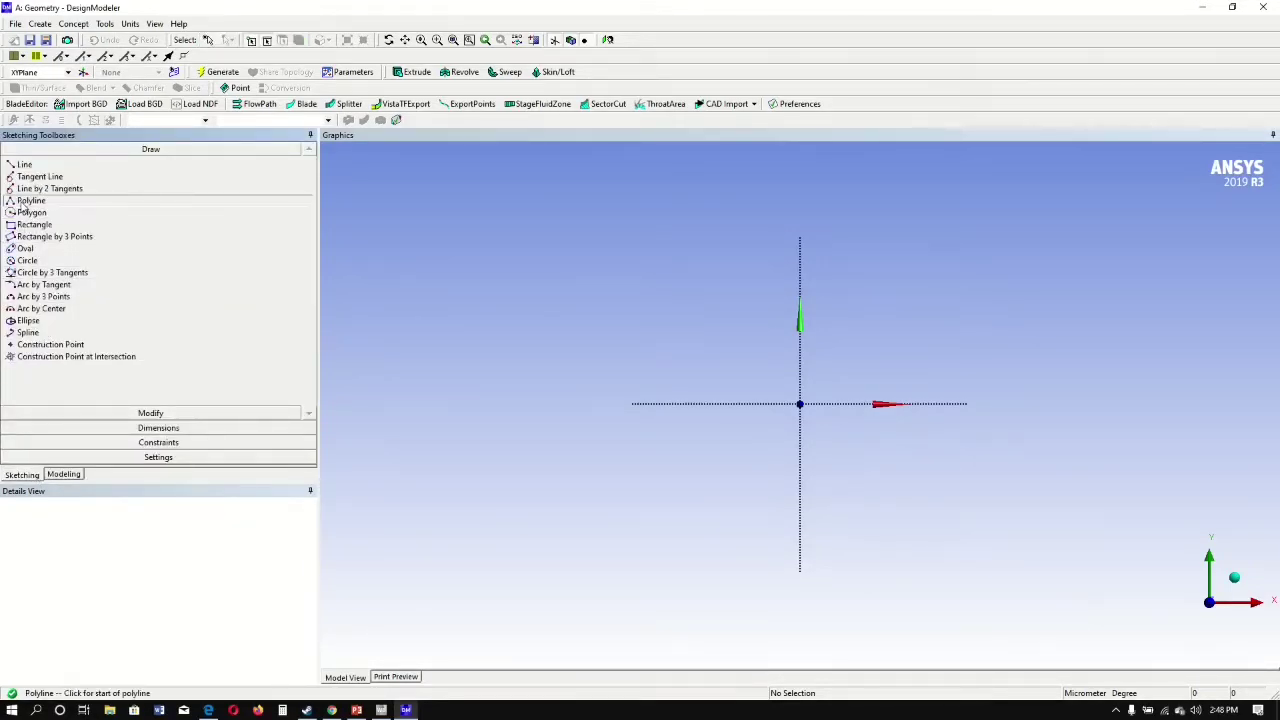
pyautogui.click(813, 402)
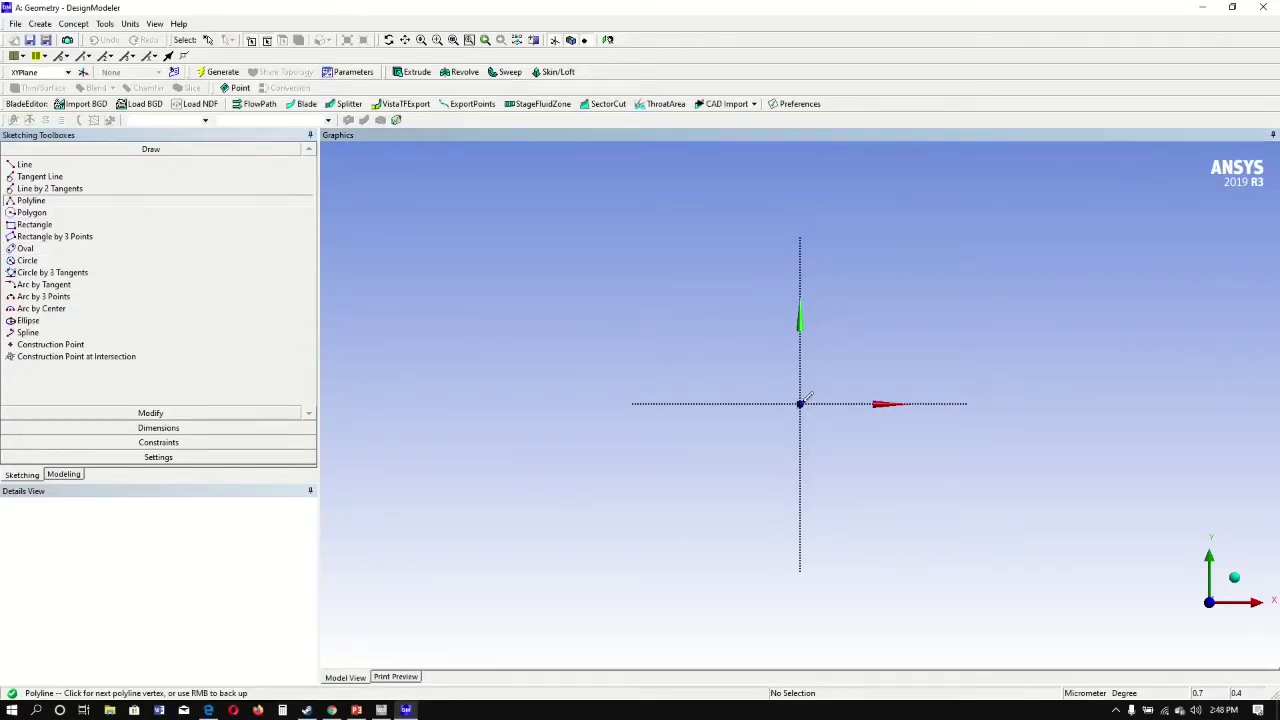
pyautogui.click(913, 403)
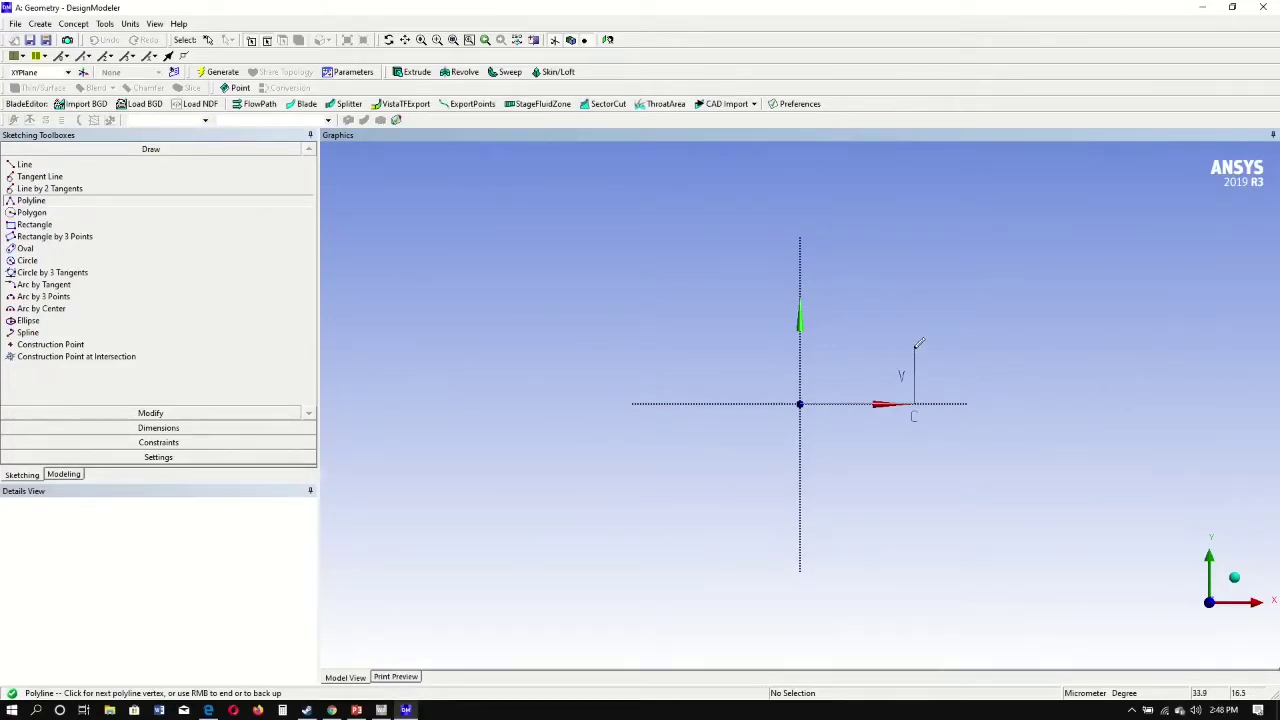
pyautogui.click(914, 346)
pyautogui.click(851, 347)
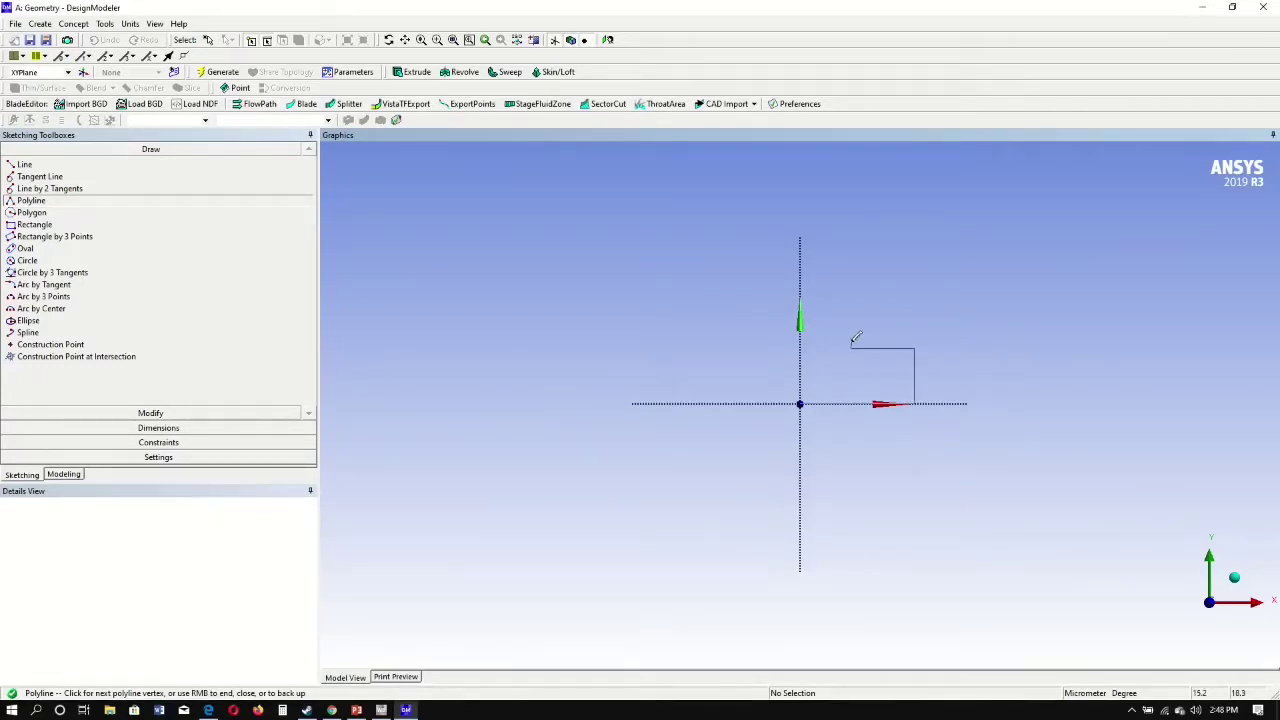
pyautogui.click(851, 288)
pyautogui.rightClick(852, 270)
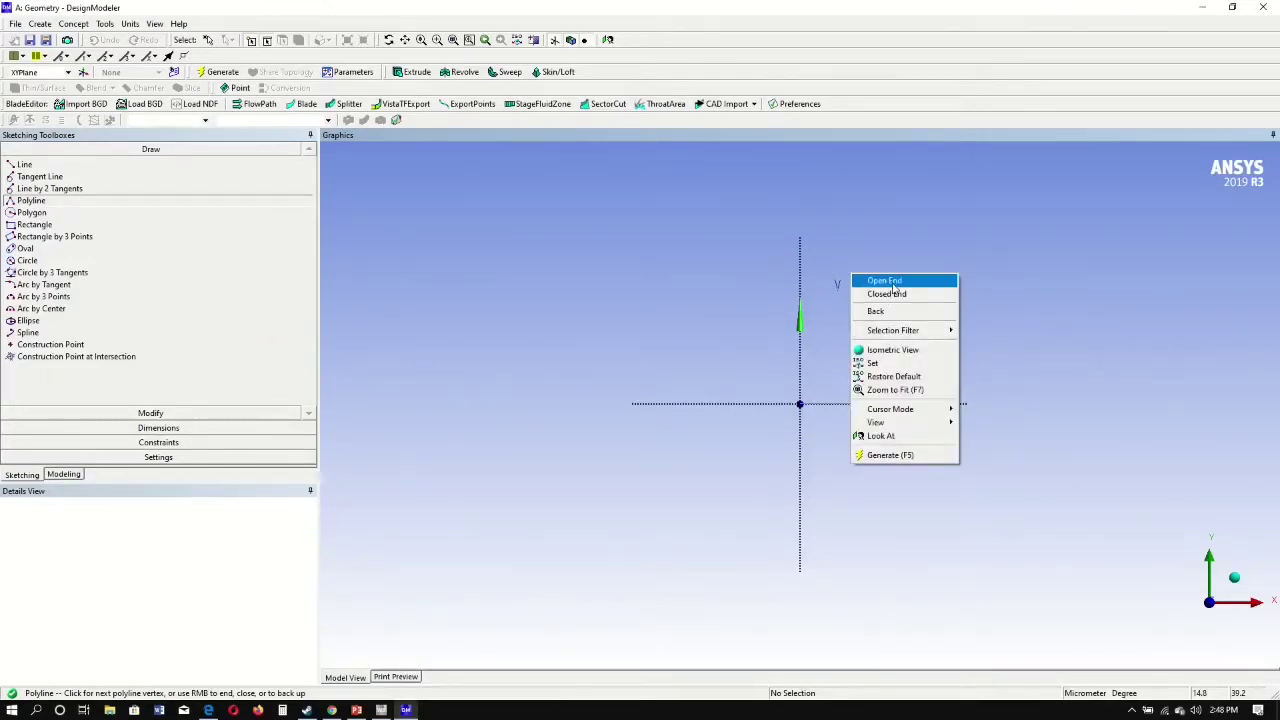
pyautogui.click(893, 282)
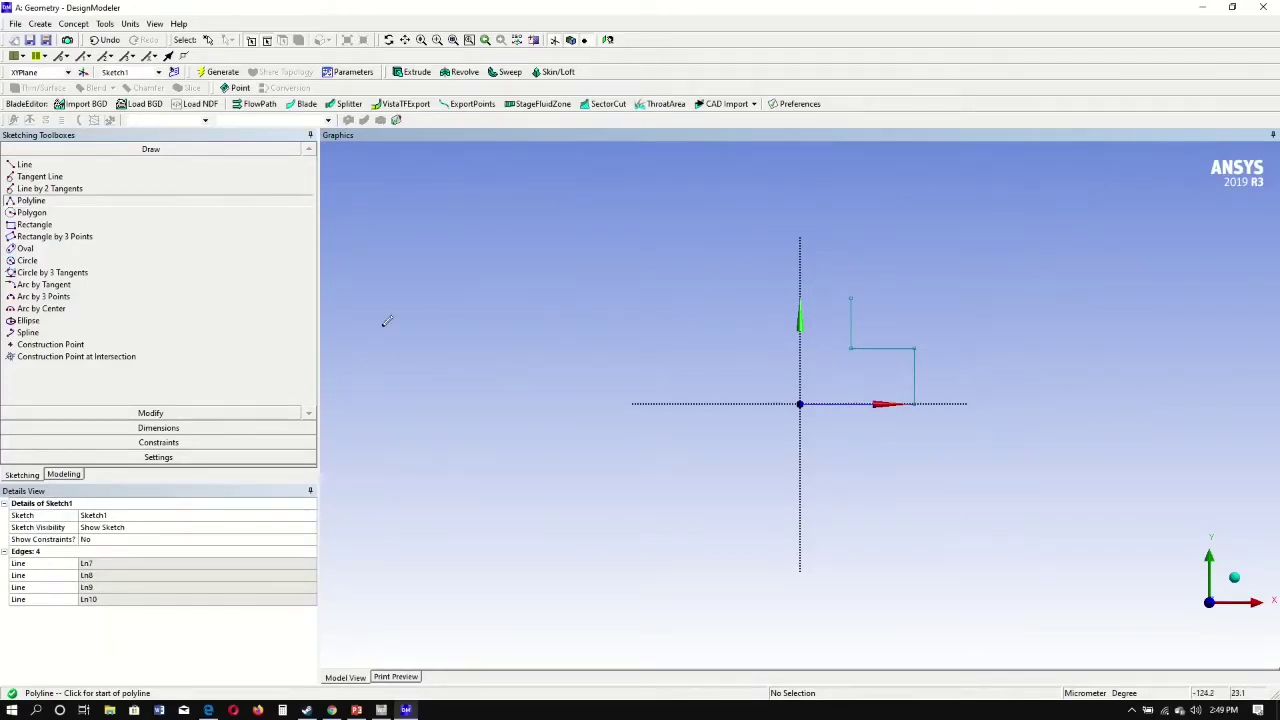
# Step: Add general dimensions H1 on the bottom edge and V2 on the lower vertical edge
pyautogui.click(170, 430)
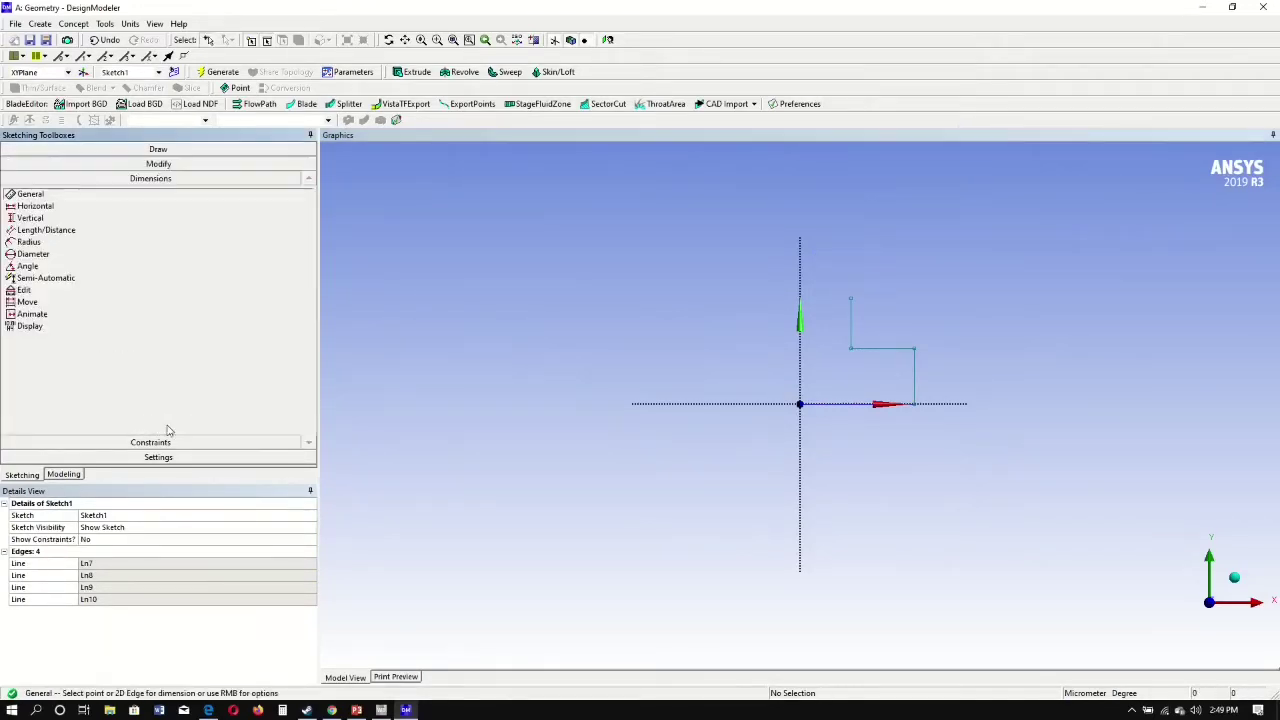
pyautogui.click(837, 404)
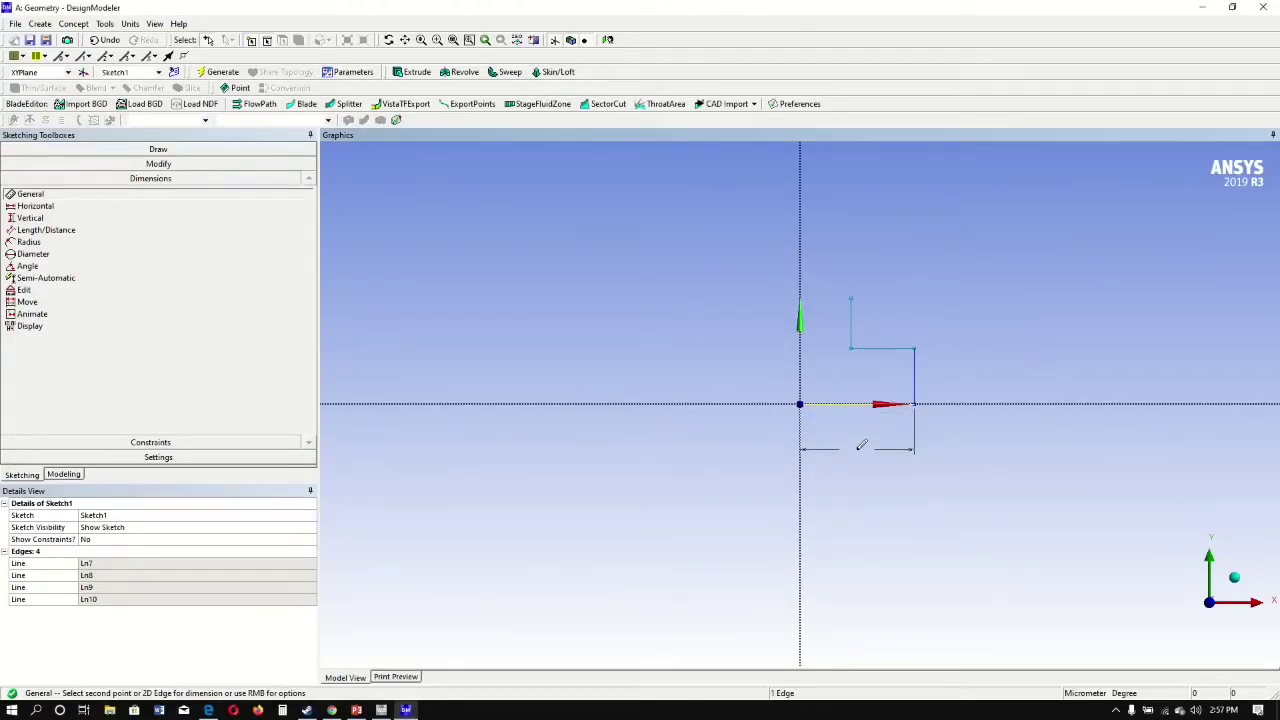
pyautogui.click(859, 447)
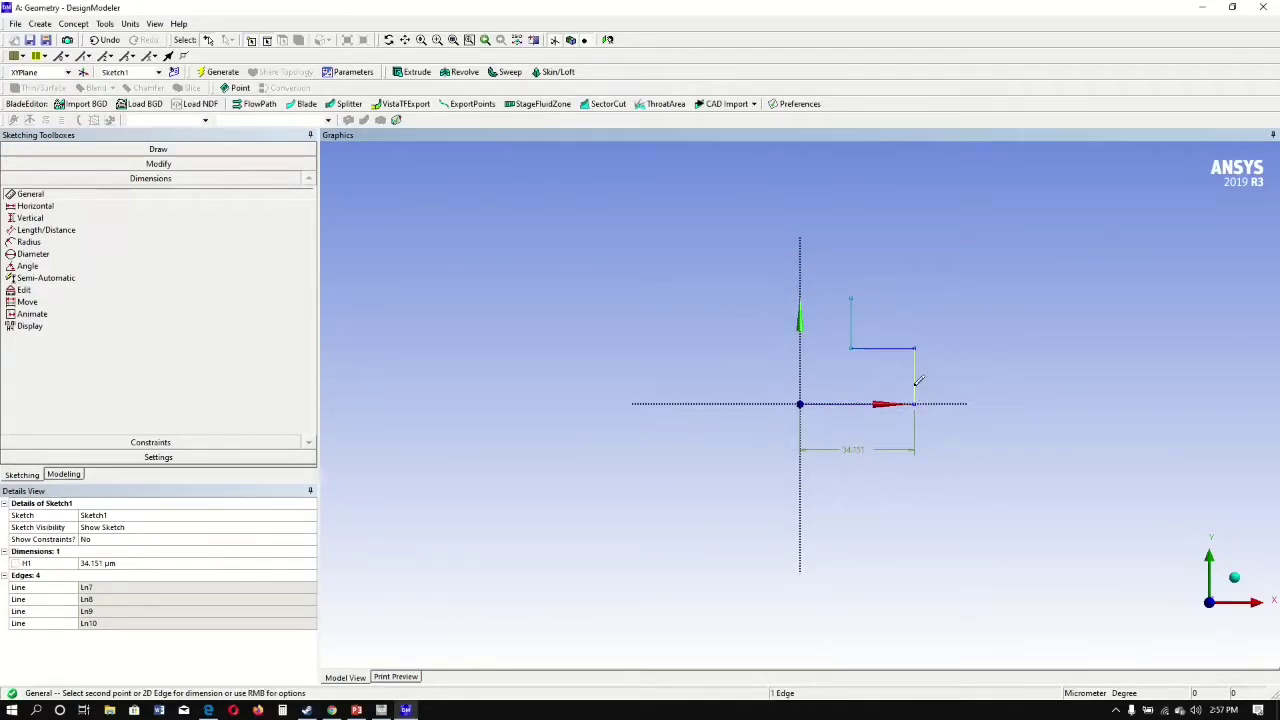
pyautogui.click(981, 387)
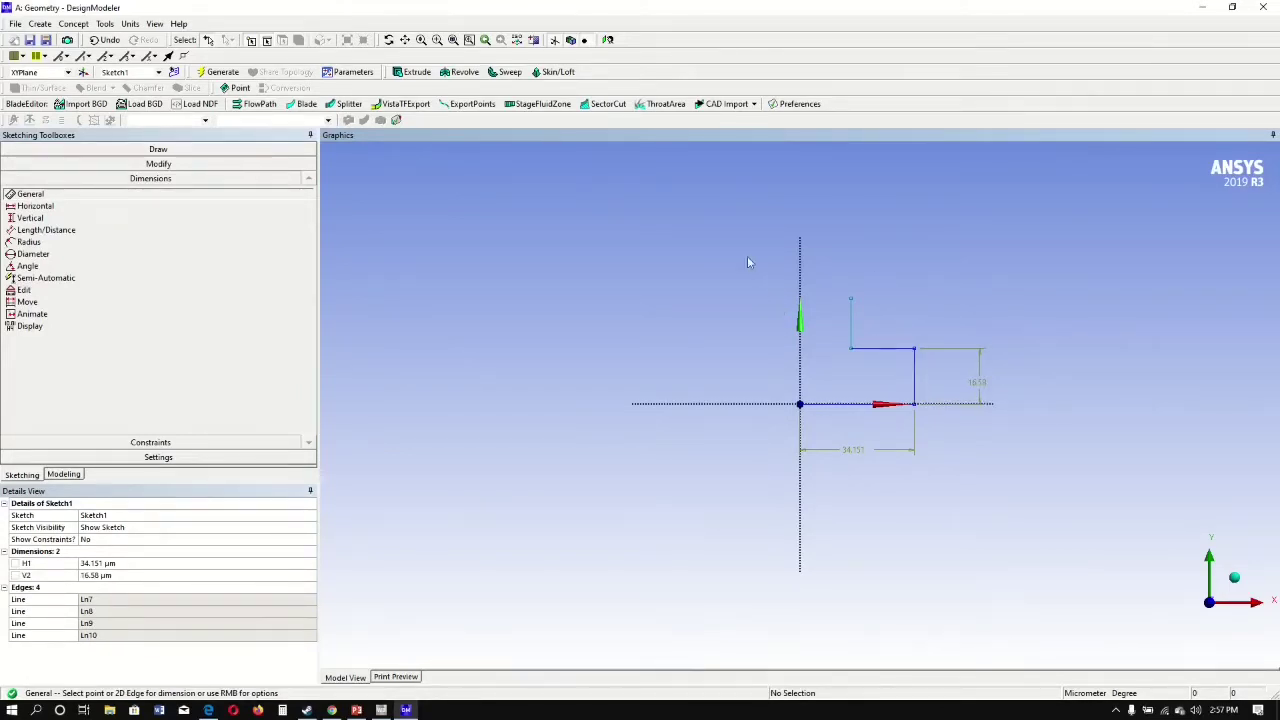
# Step: Add vertical dimension V4 on the upper vertical line and horizontal dimension H5 to the Y axis
pyautogui.click(109, 218)
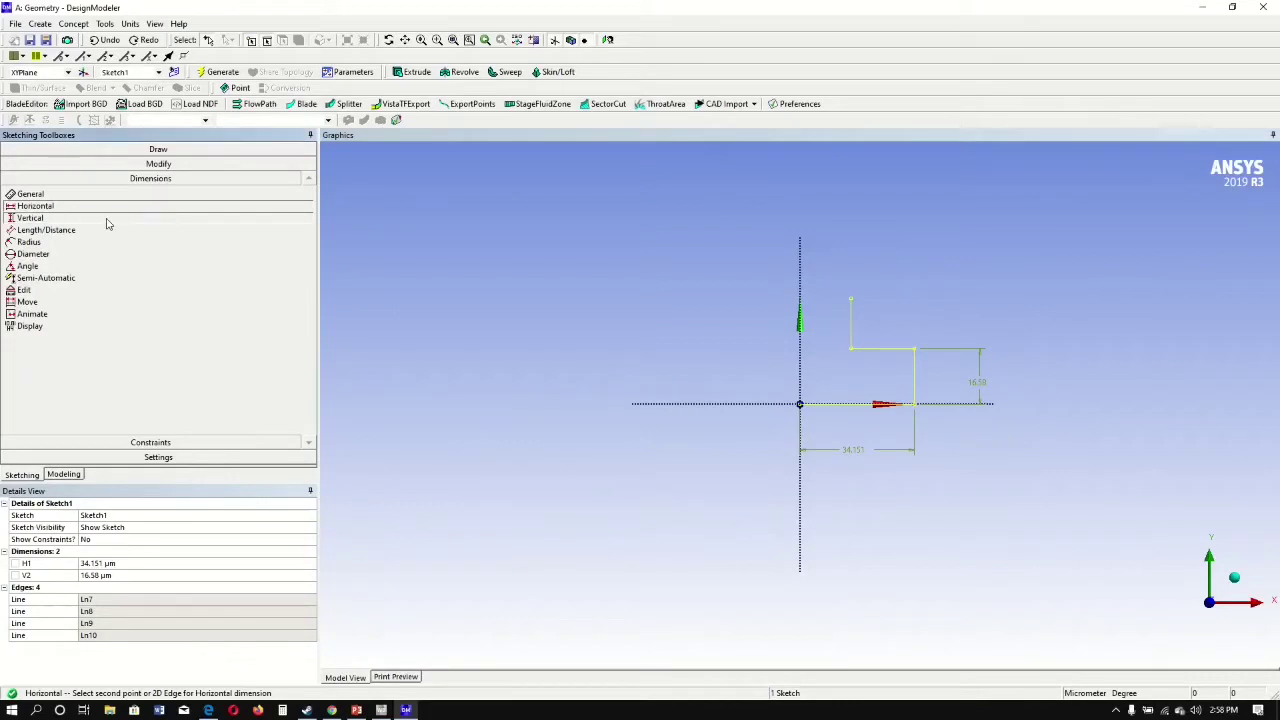
pyautogui.click(851, 300)
pyautogui.click(914, 349)
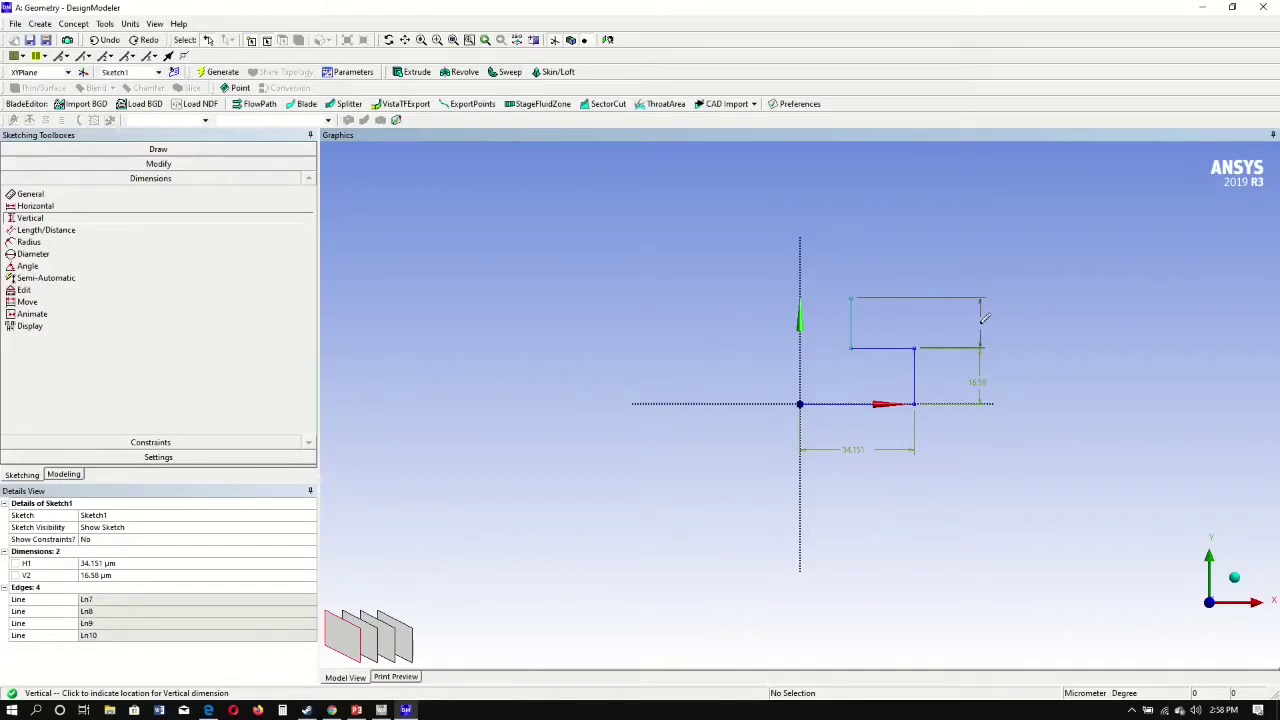
pyautogui.click(983, 323)
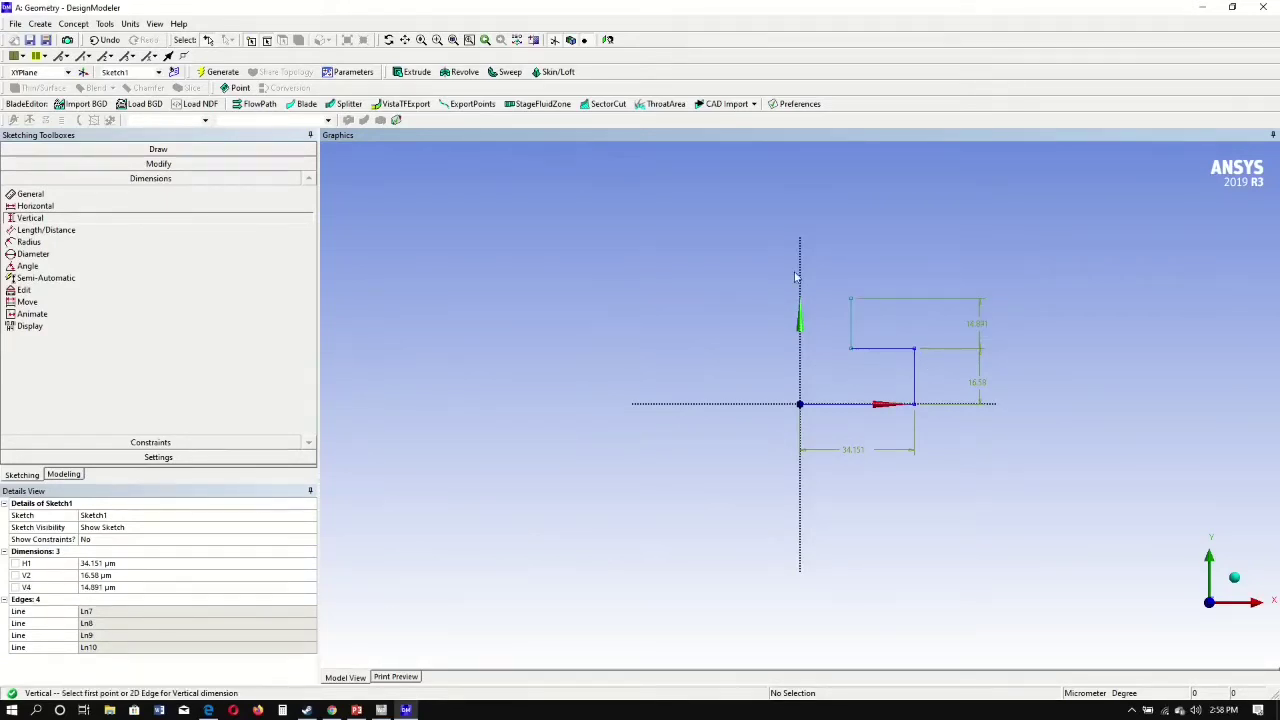
pyautogui.click(205, 209)
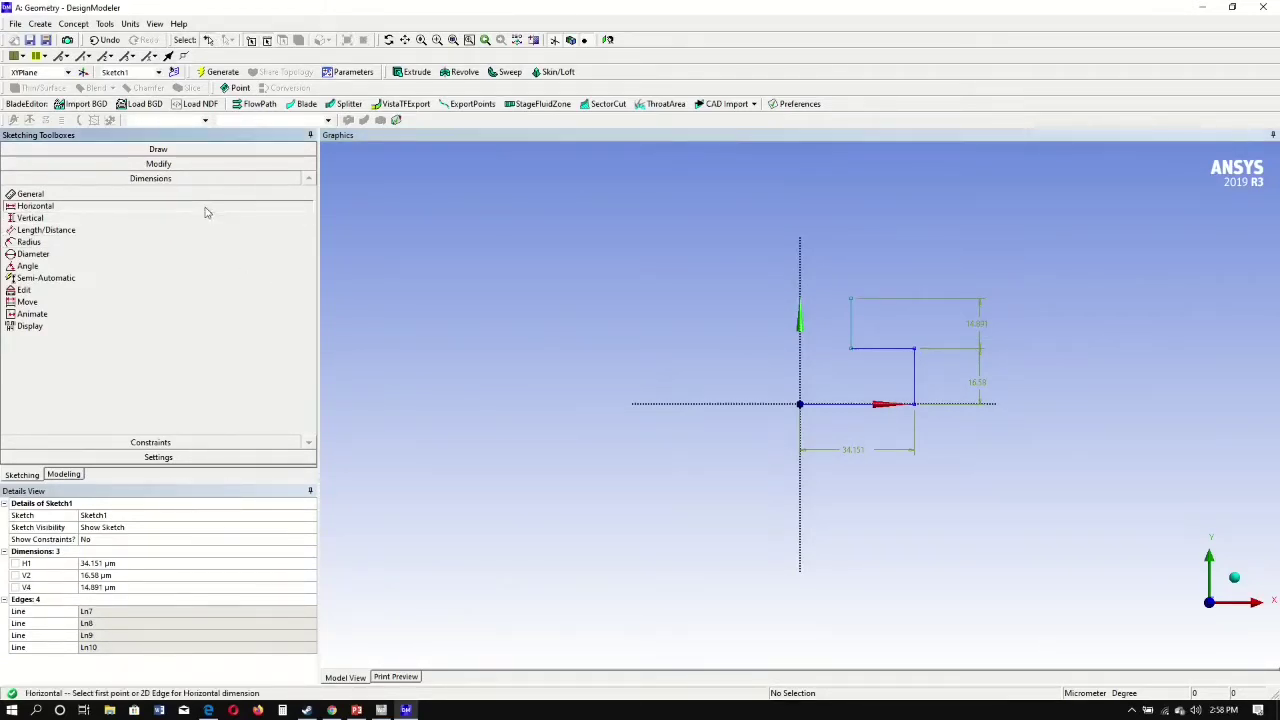
pyautogui.click(849, 352)
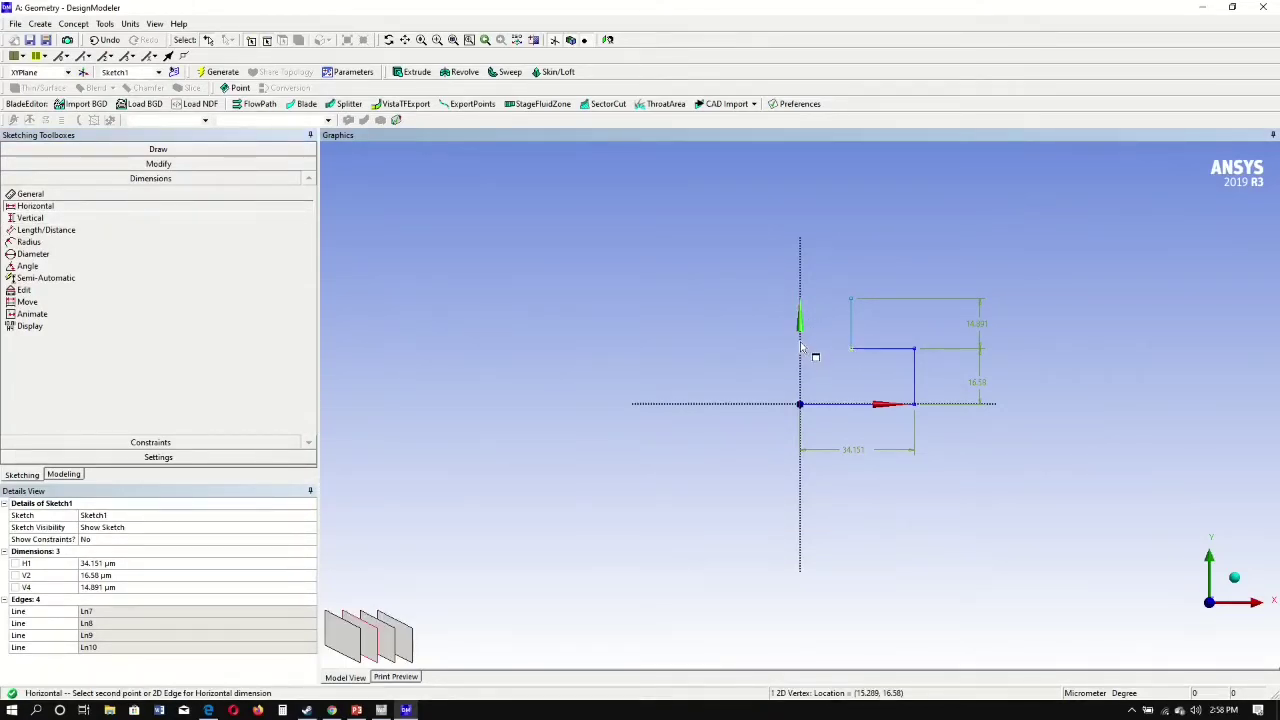
pyautogui.click(801, 347)
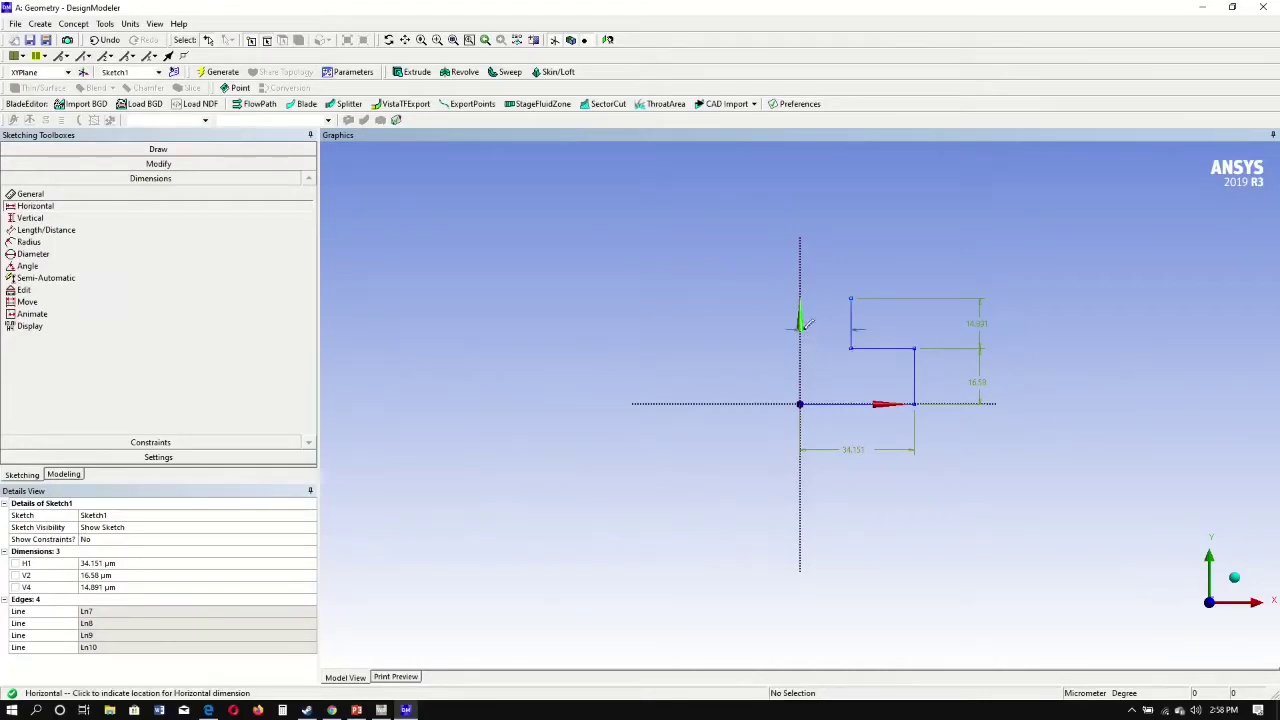
pyautogui.click(829, 251)
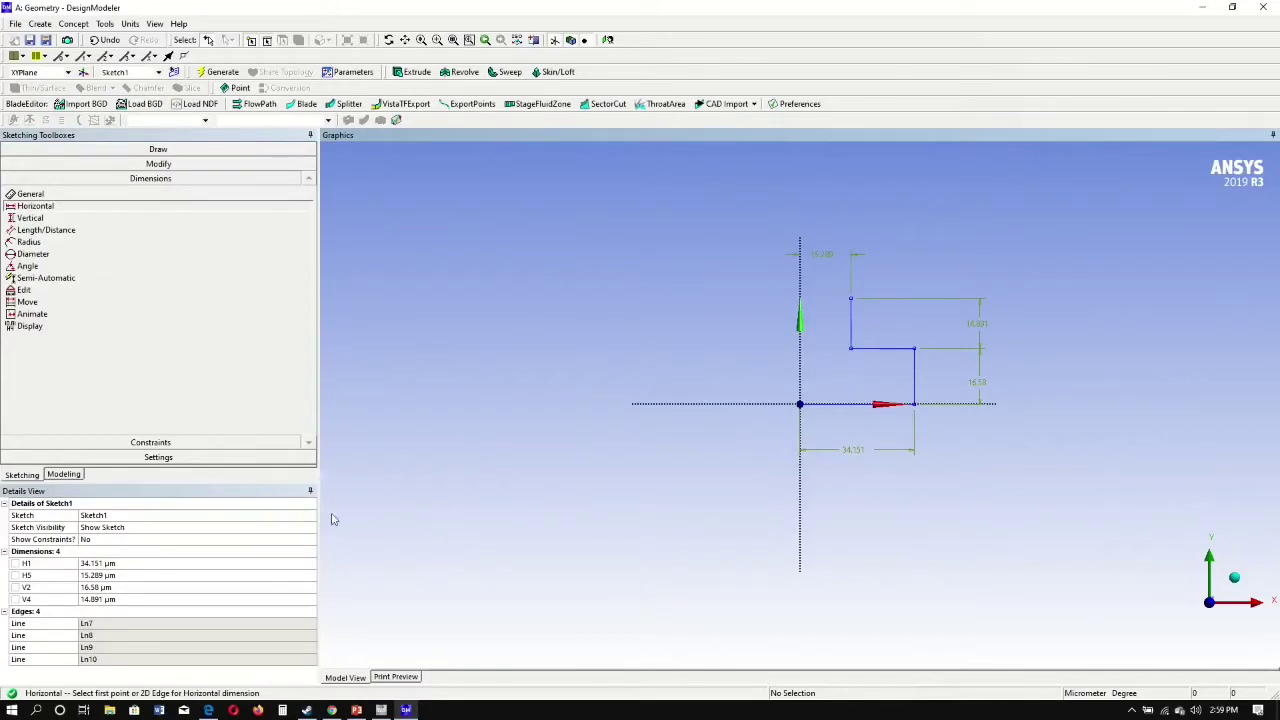
# Step: Set dimension H1 to 240 µm and H5 to 140 µm
pyautogui.click(110, 563)
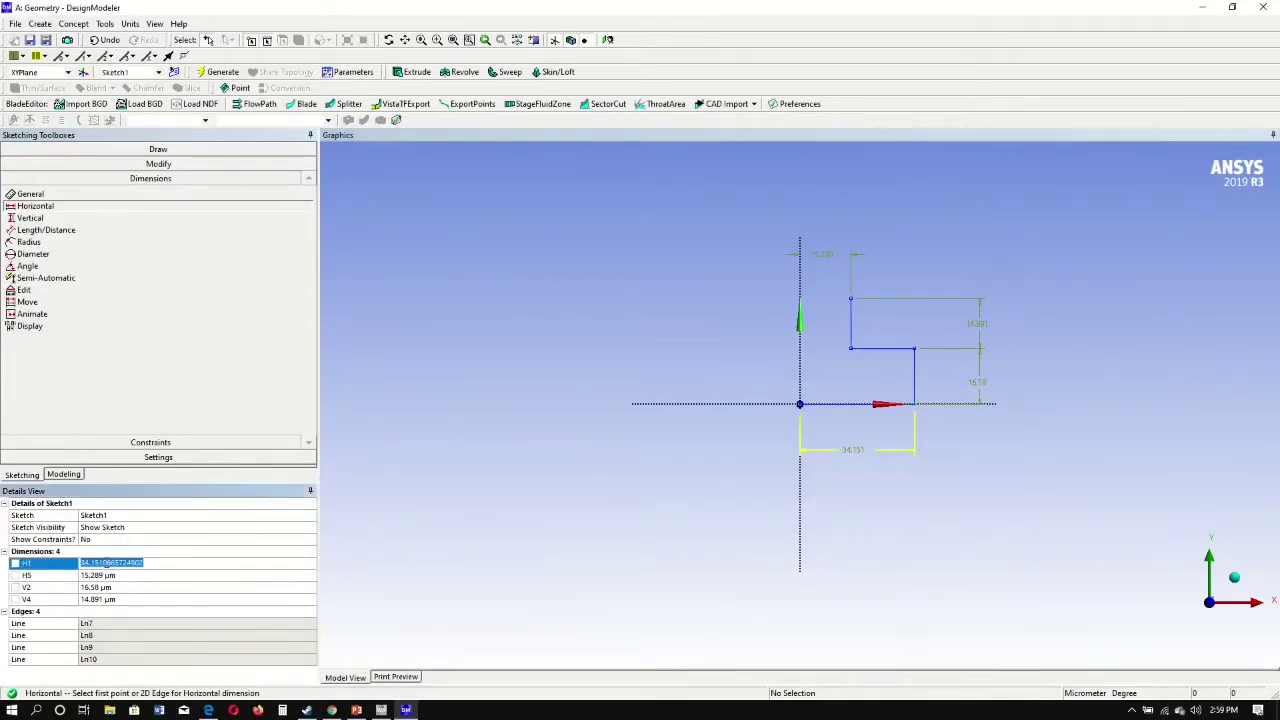
pyautogui.write('240')
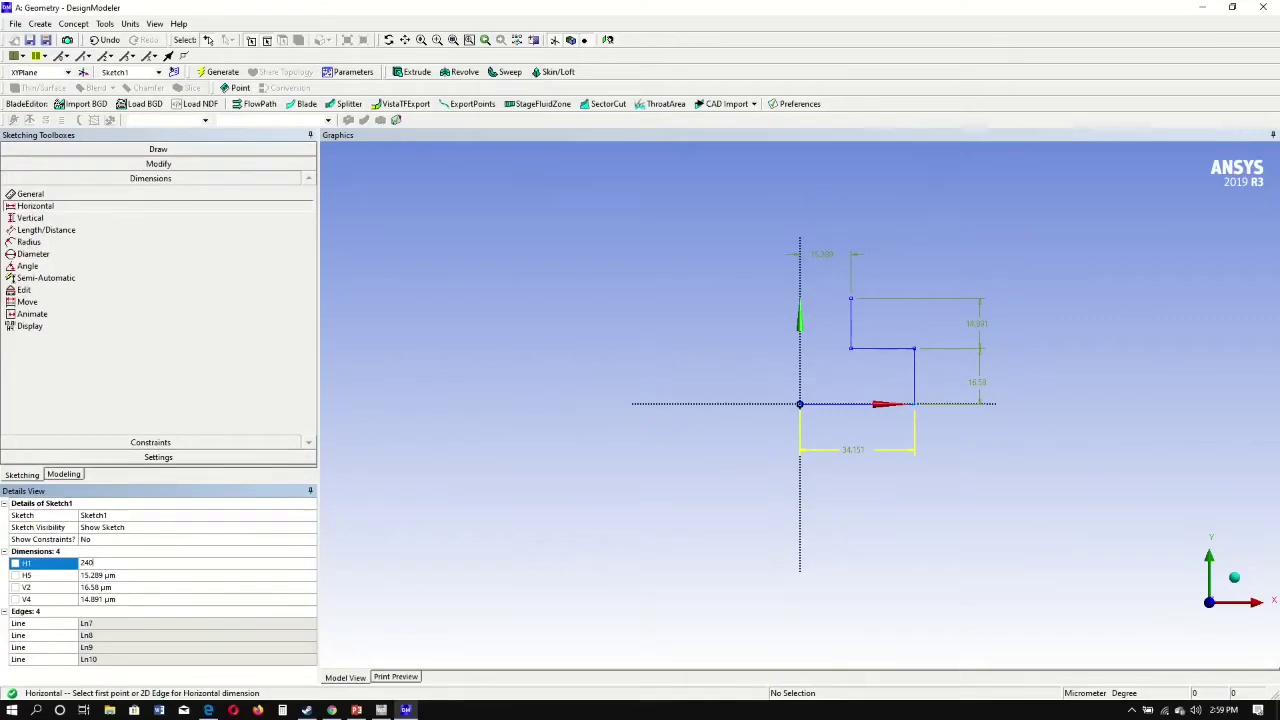
pyautogui.press('Return')
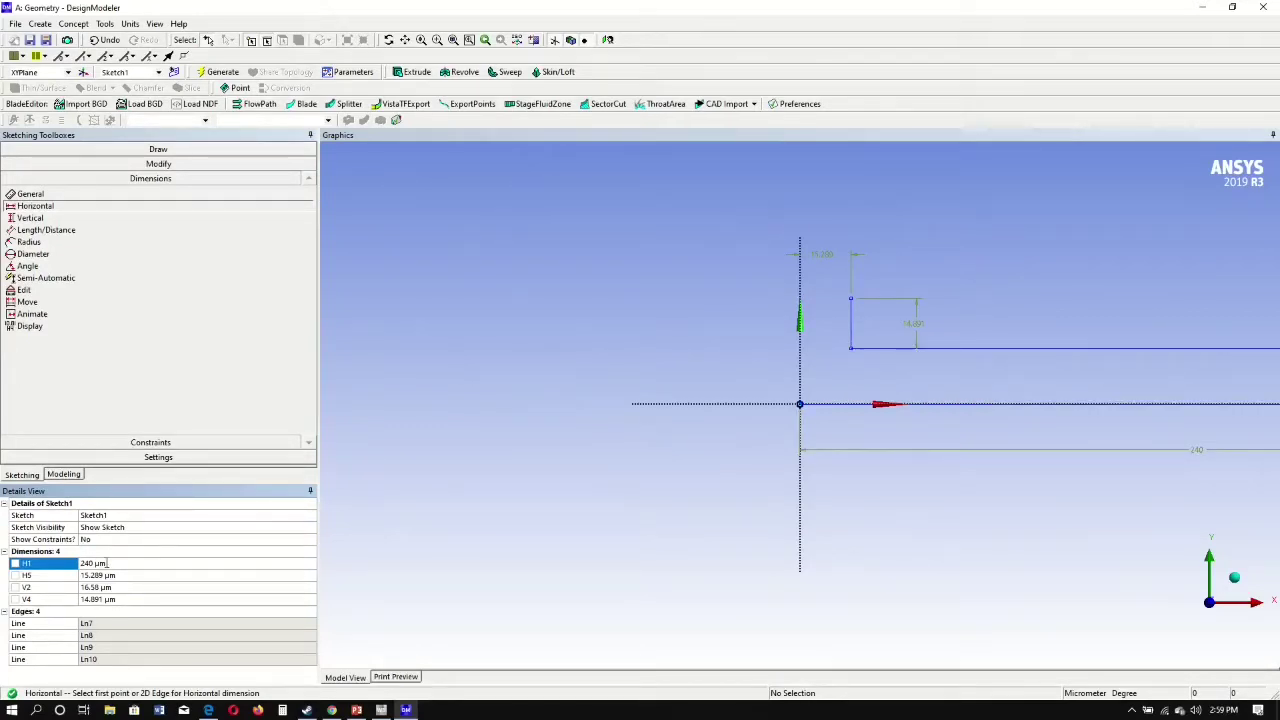
pyautogui.click(100, 575)
pyautogui.write('140')
pyautogui.press('Return')
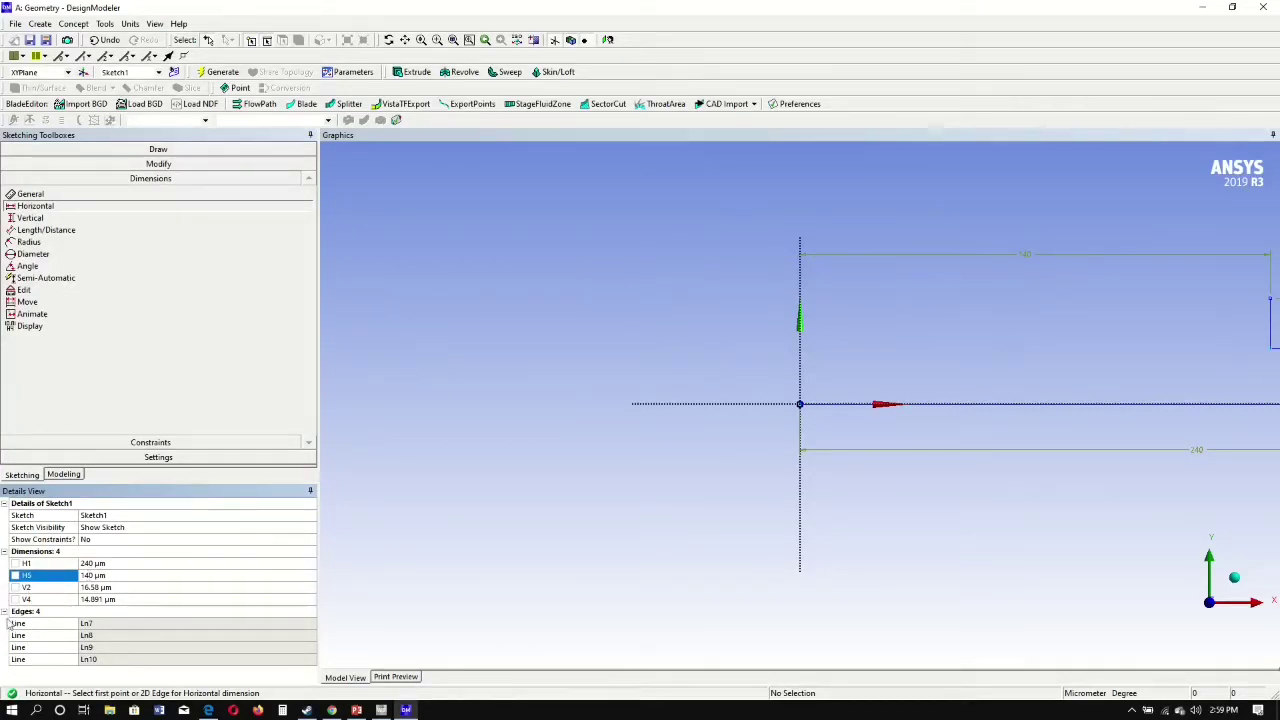
# Step: Set V2 to 400 µm and V4 to 140 µm, with the whole sketch fitted in view
pyautogui.click(86, 589)
pyautogui.write('400')
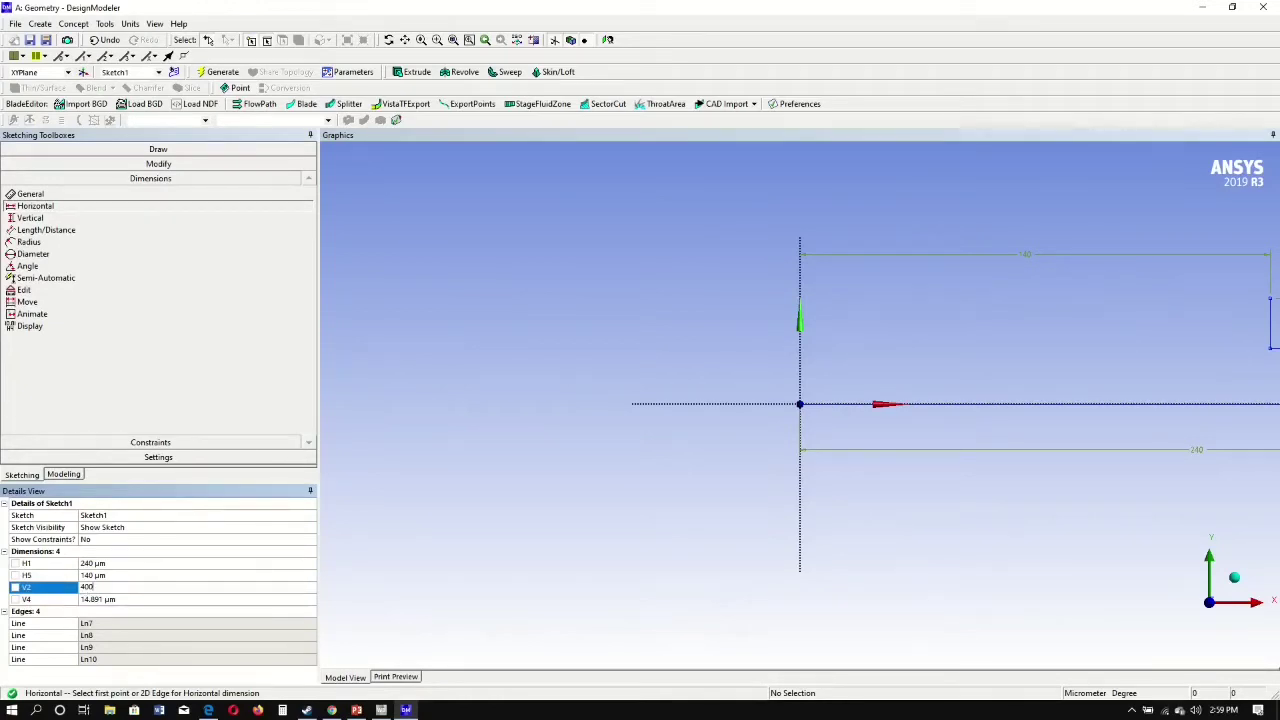
pyautogui.press('Return')
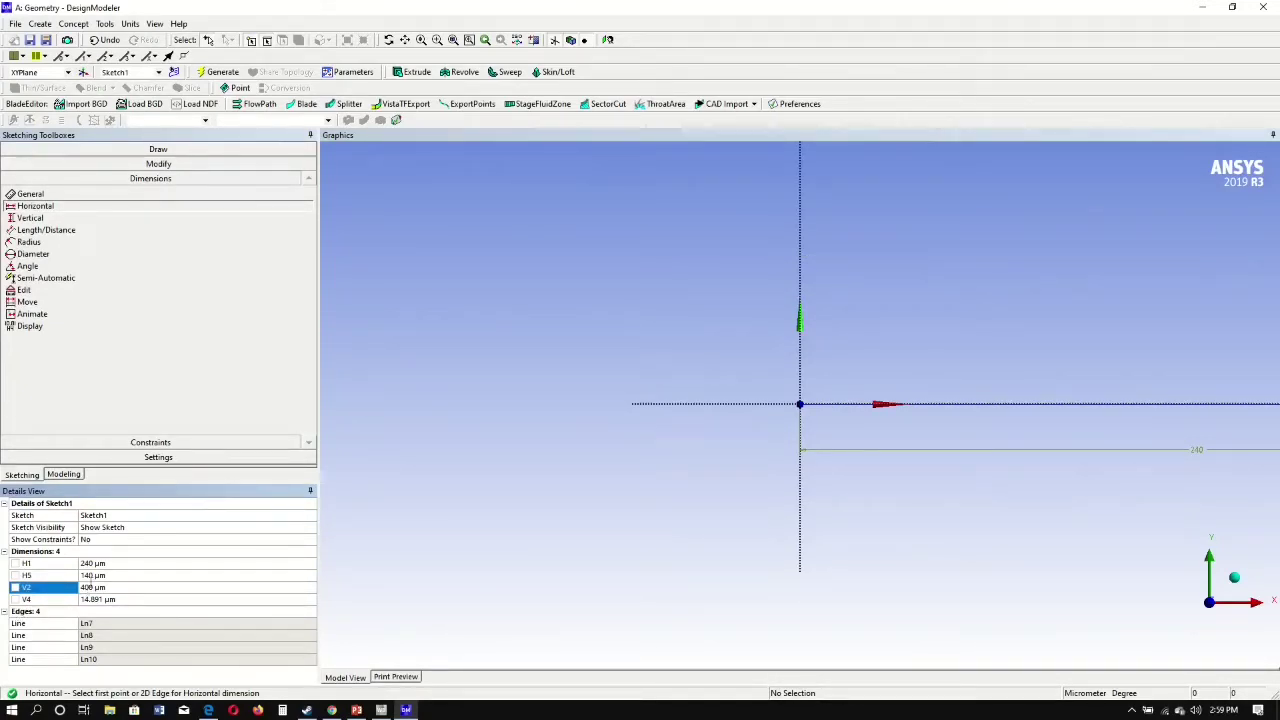
pyautogui.click(84, 598)
pyautogui.write('1')
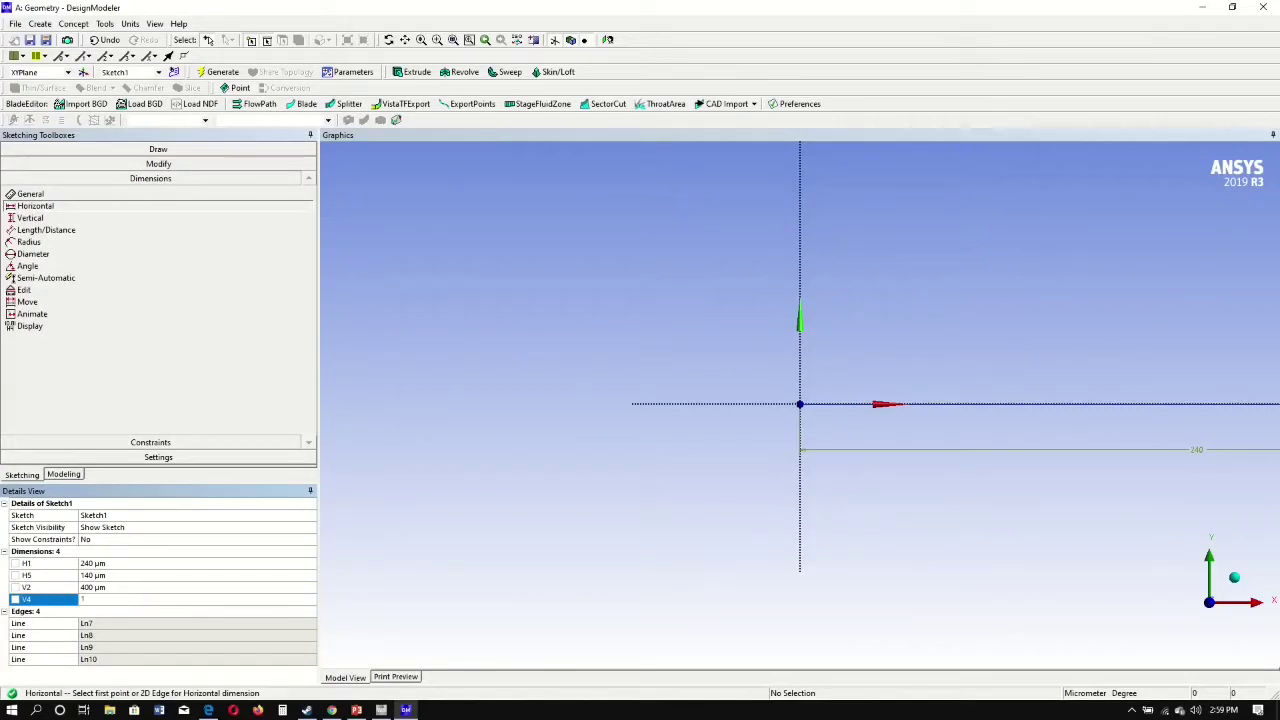
pyautogui.write('40')
pyautogui.press('Return')
pyautogui.click(453, 40)
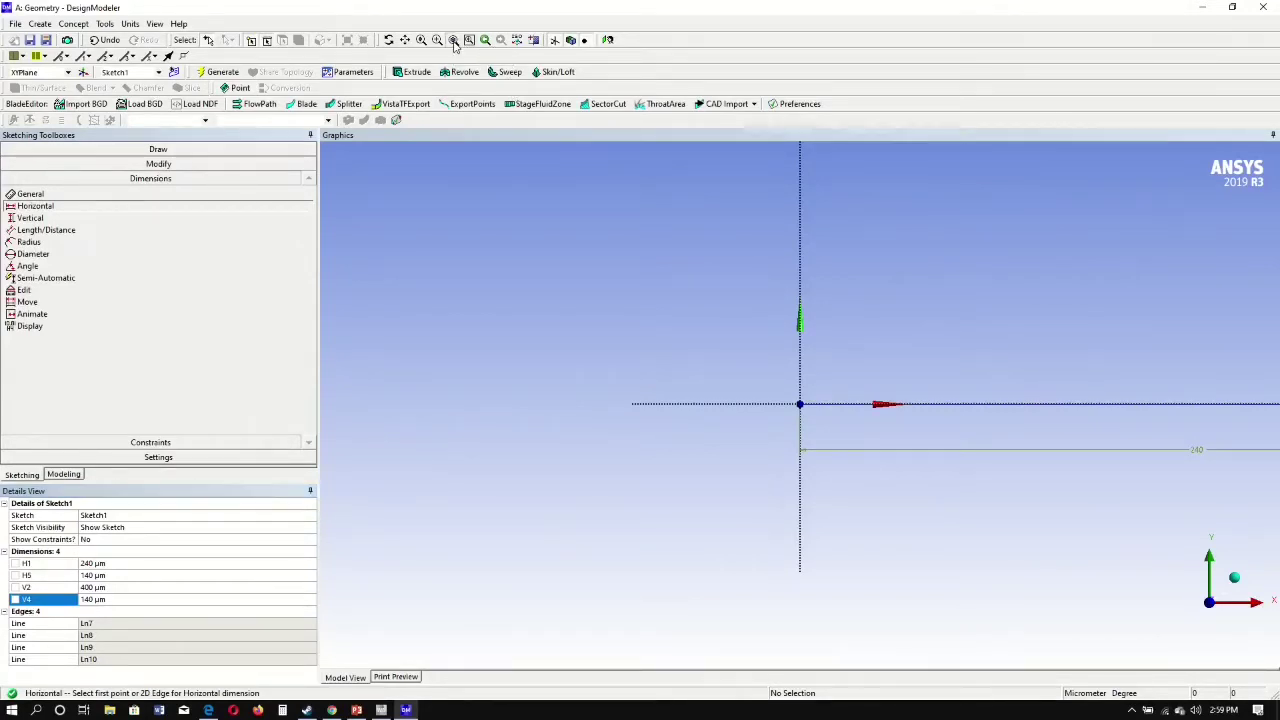
pyautogui.scroll(-3, 750, 238)
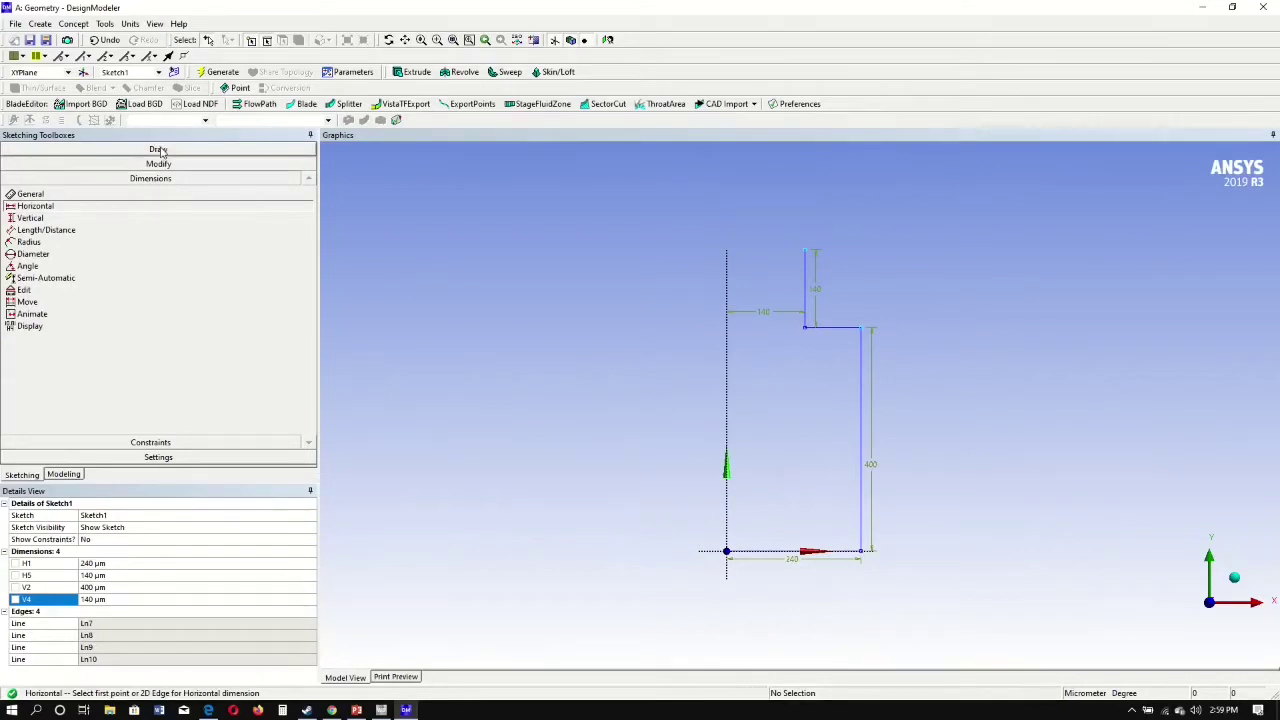
# Step: Extend the outline from the step's top vertex with a slanted line and a short horizontal line to the Y axis
pyautogui.click(80, 149)
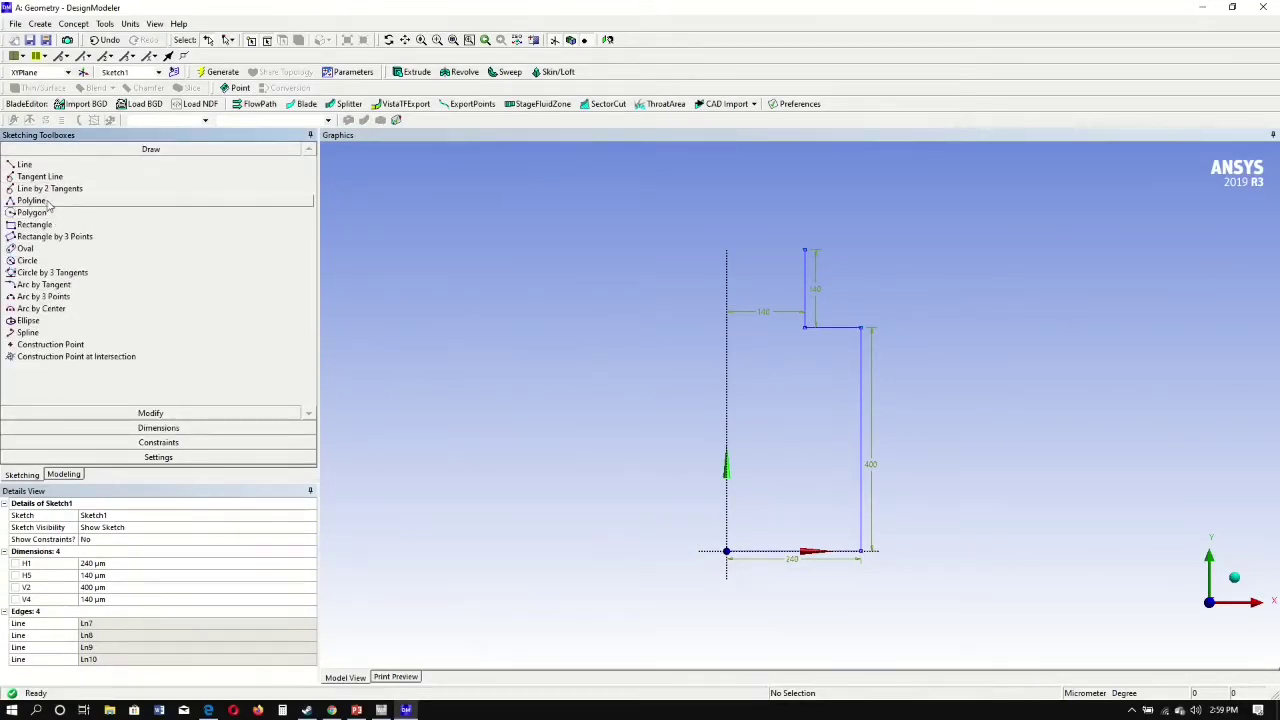
pyautogui.click(48, 201)
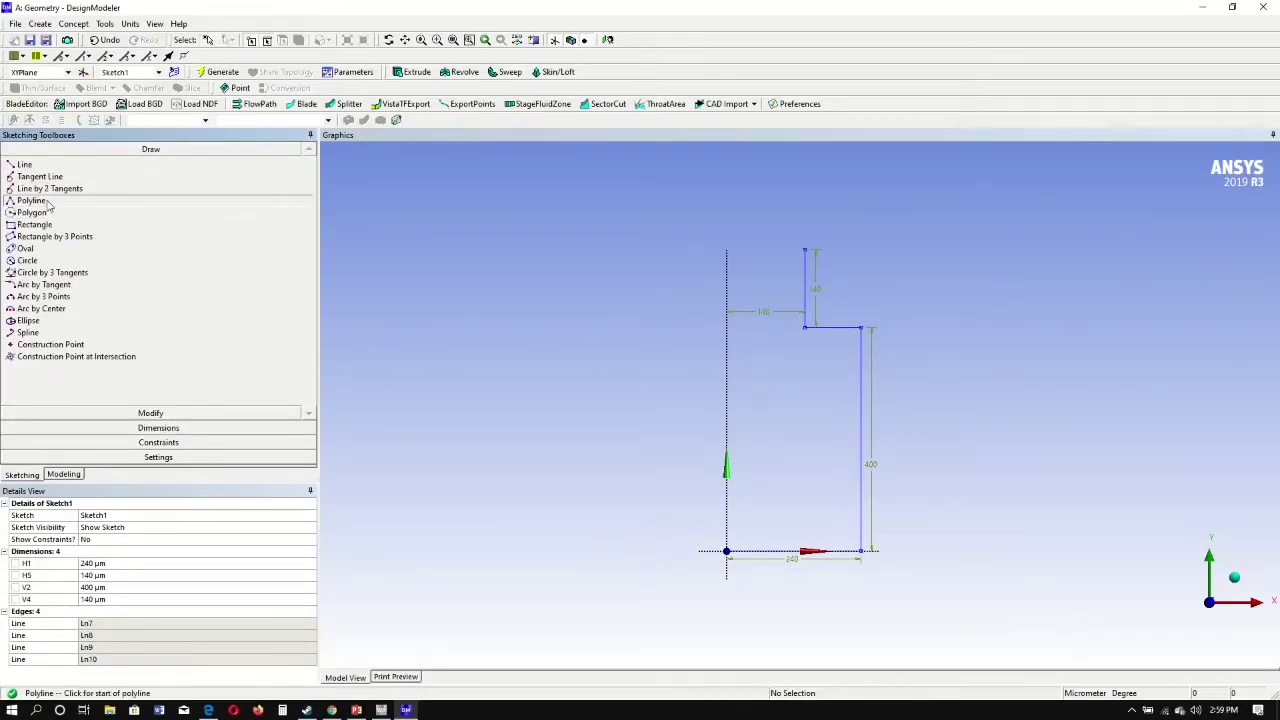
pyautogui.click(806, 248)
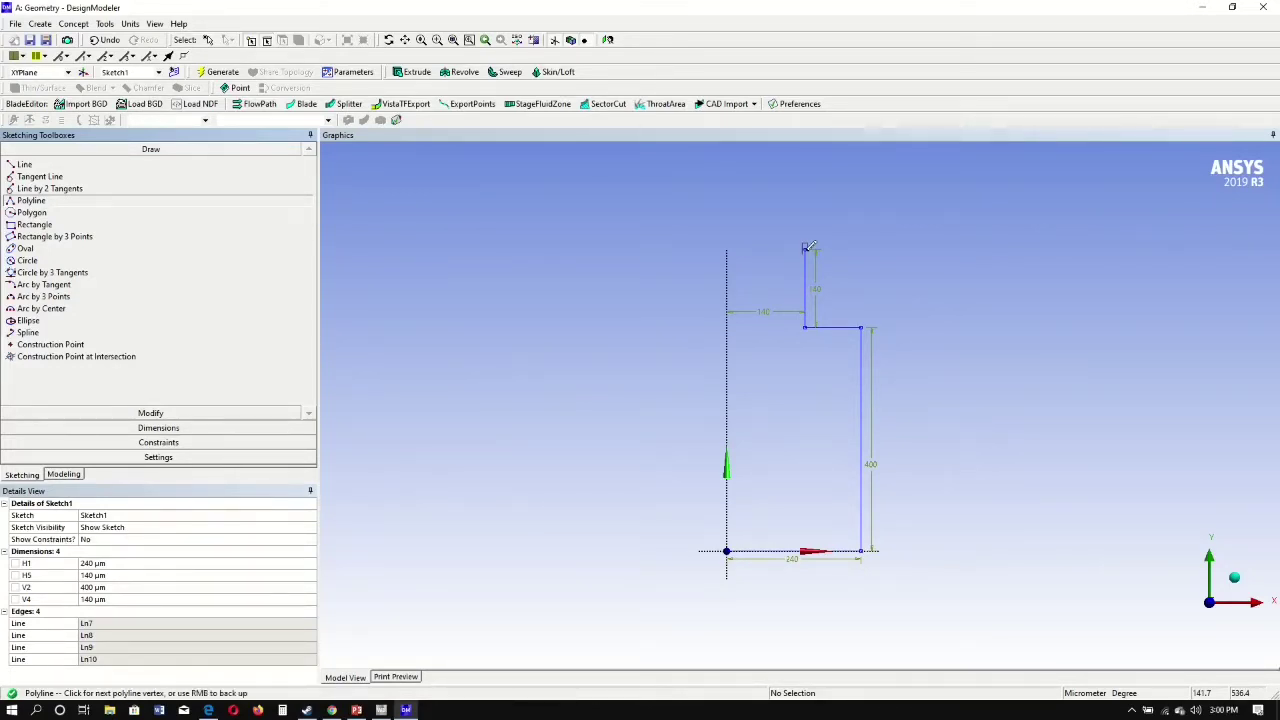
pyautogui.click(760, 190)
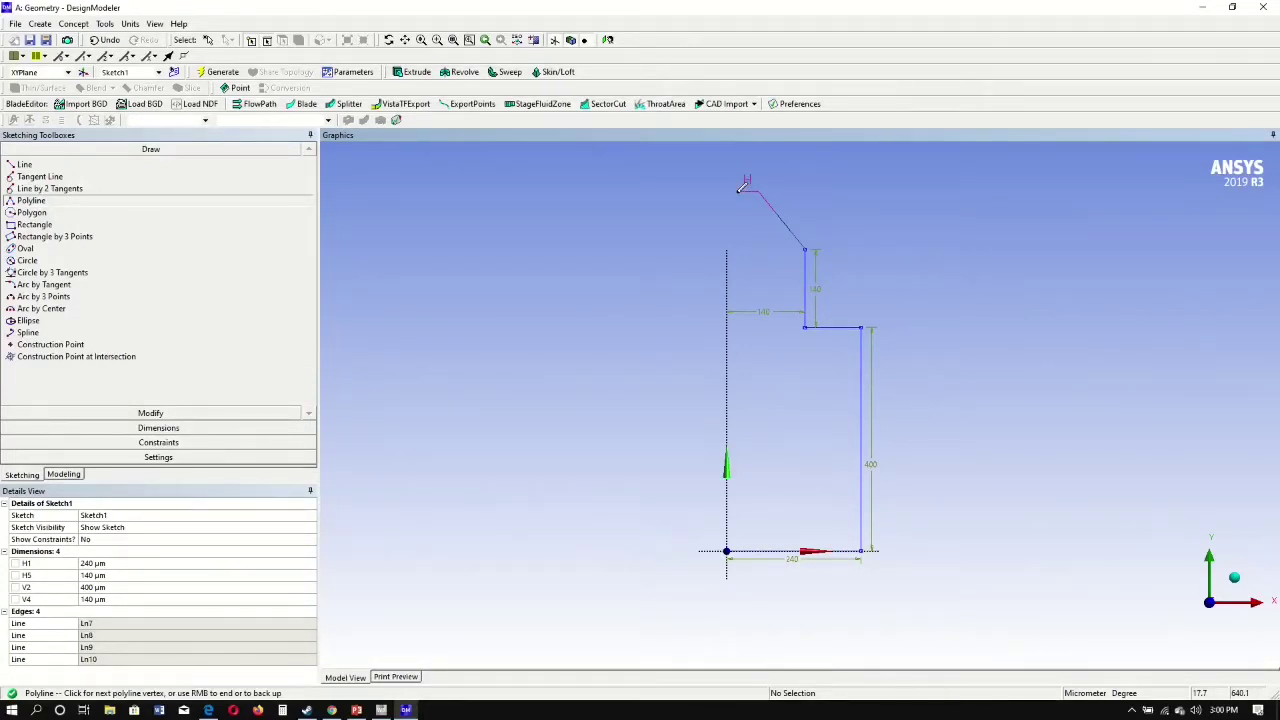
pyautogui.click(741, 188)
pyautogui.rightClick(736, 213)
pyautogui.click(766, 217)
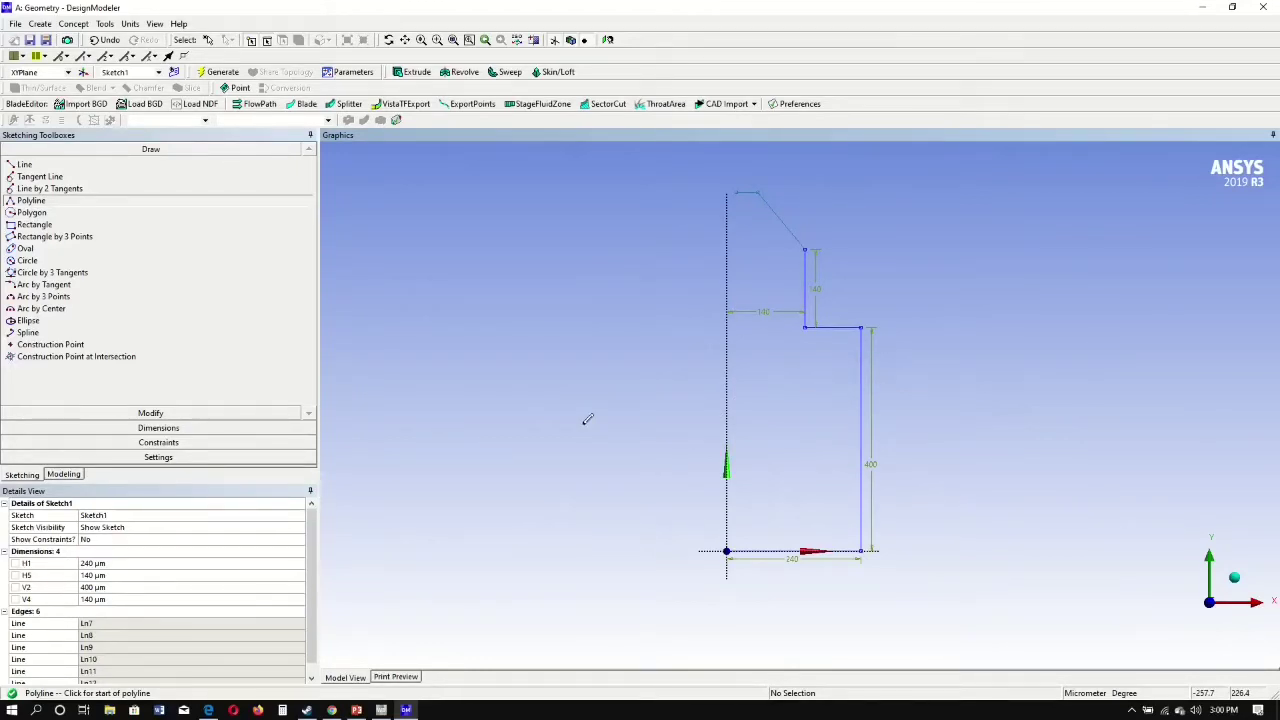
pyautogui.click(174, 427)
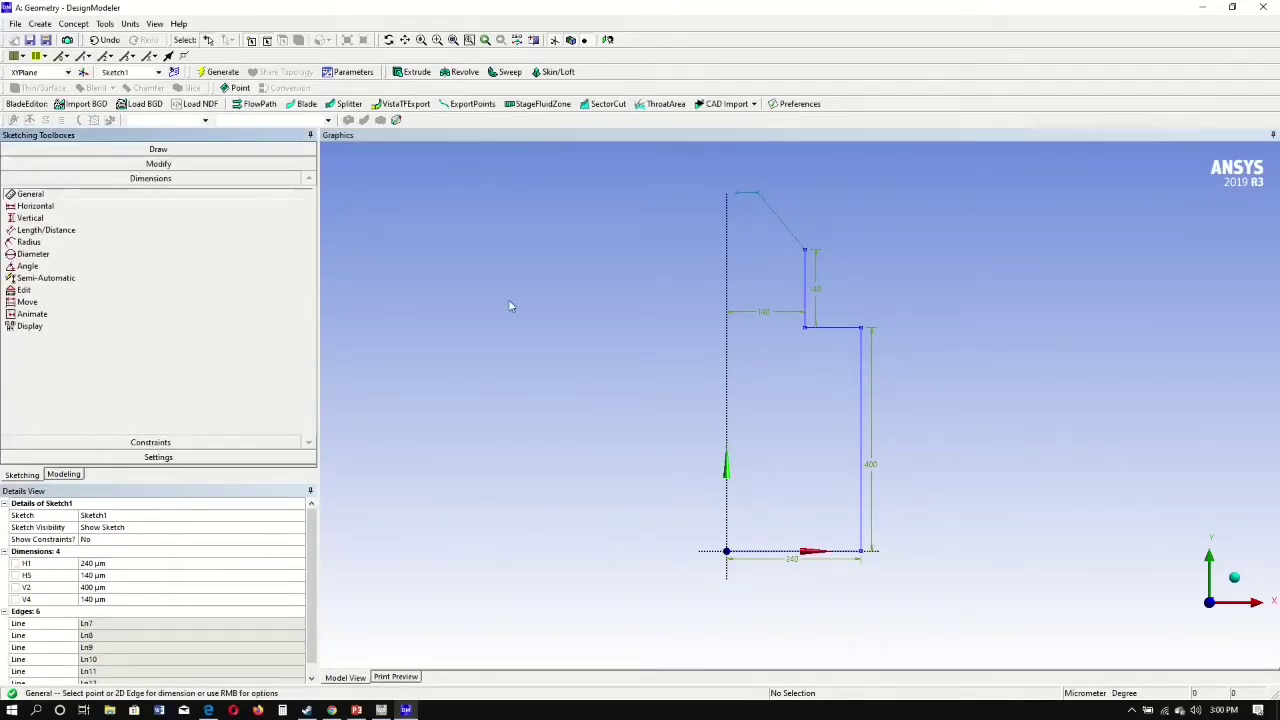
# Step: Add V6 for the tip height, H7 for the top edge length and H8 for the axis offset
pyautogui.click(158, 222)
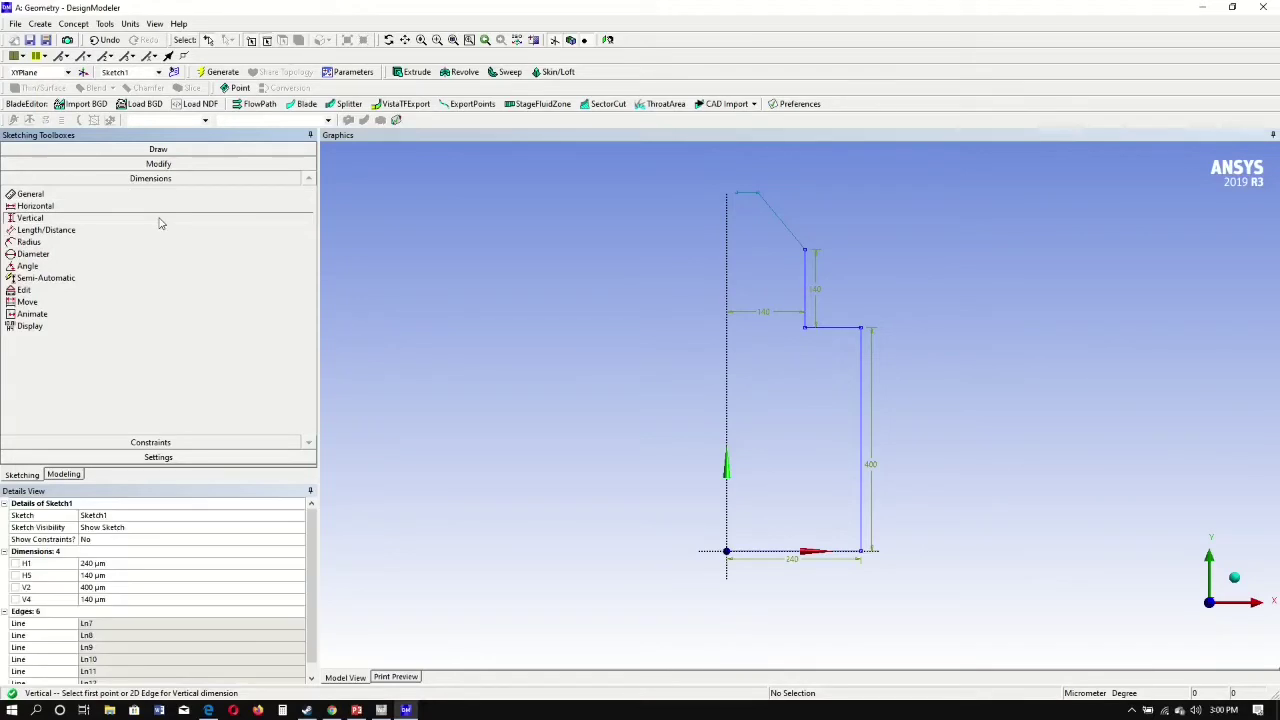
pyautogui.click(758, 192)
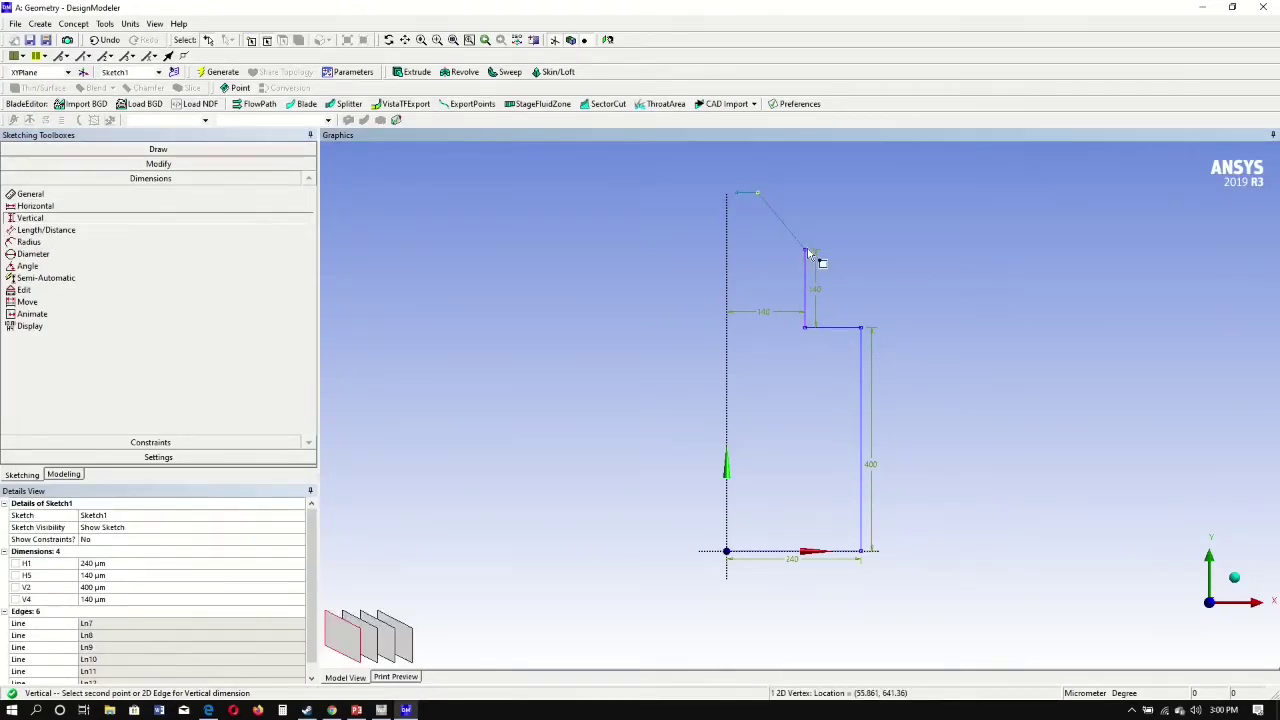
pyautogui.click(808, 252)
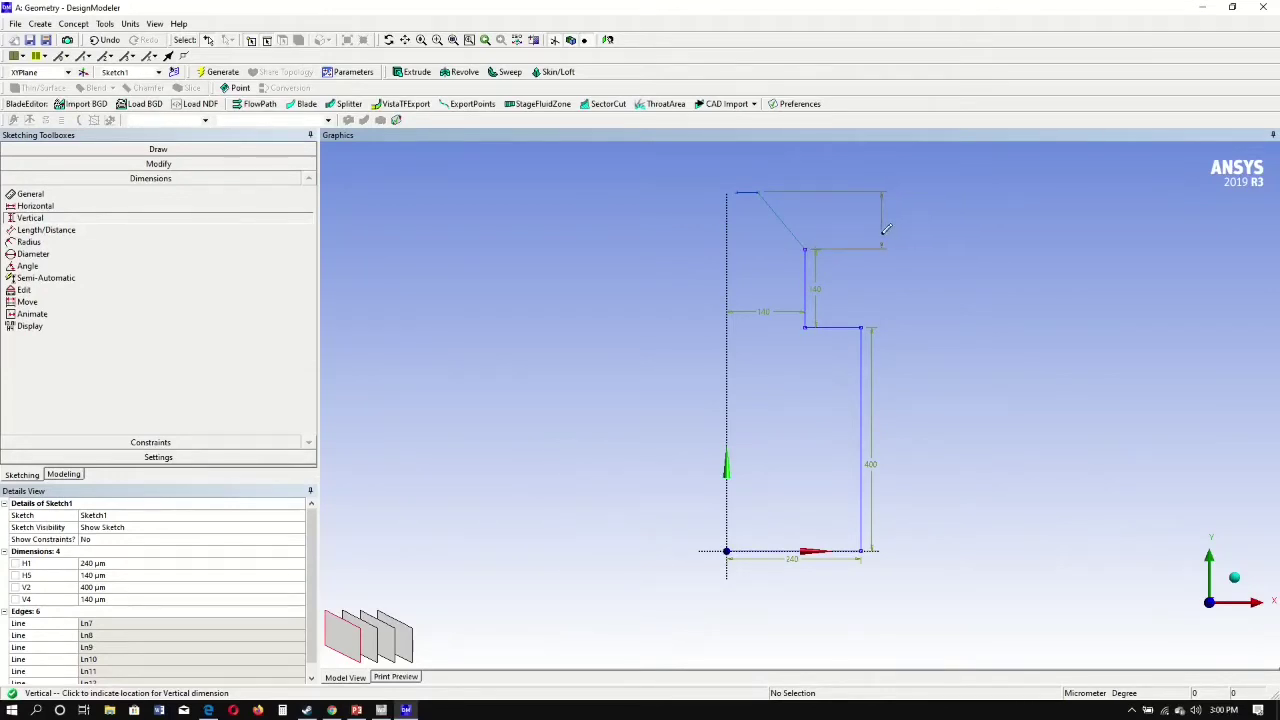
pyautogui.click(885, 234)
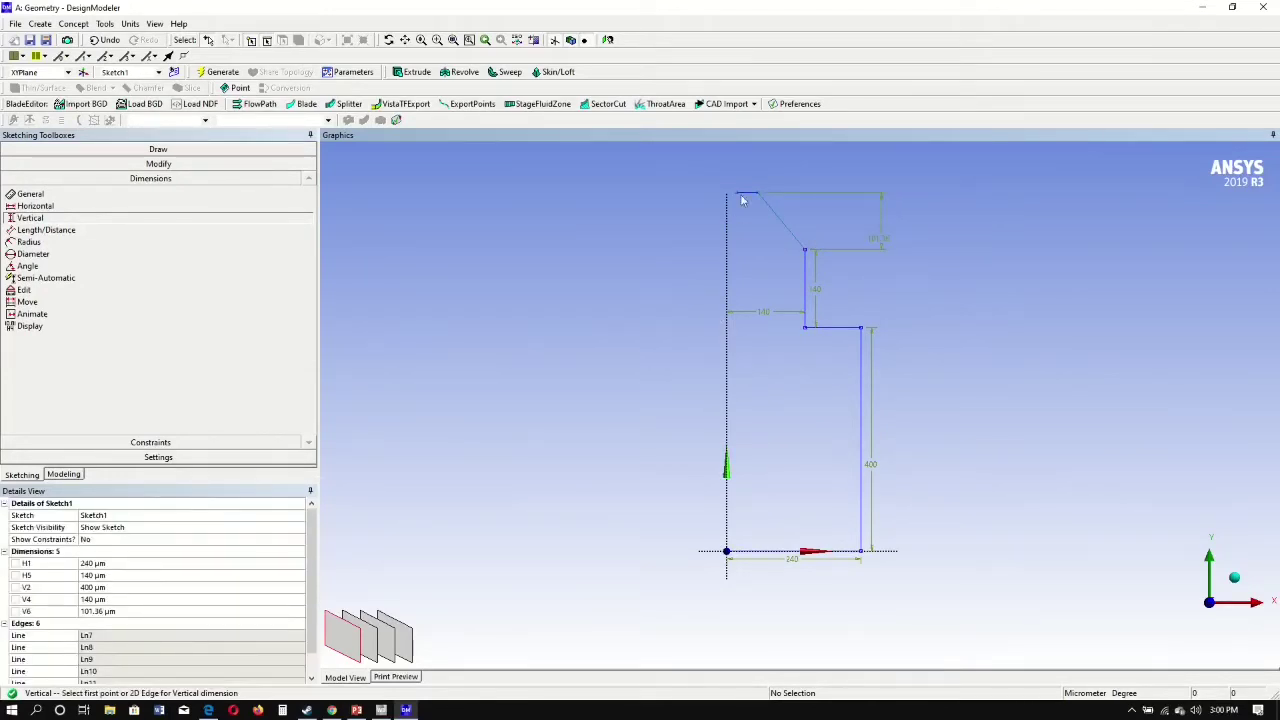
pyautogui.click(183, 197)
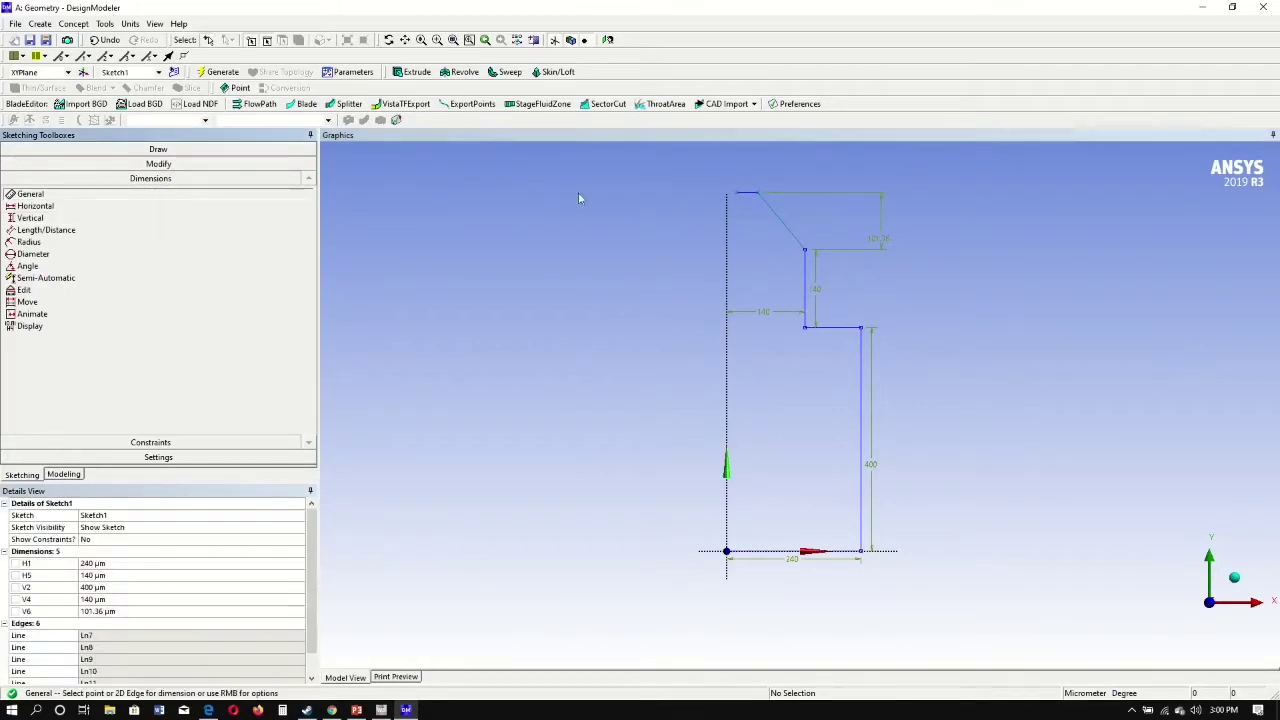
pyautogui.click(751, 193)
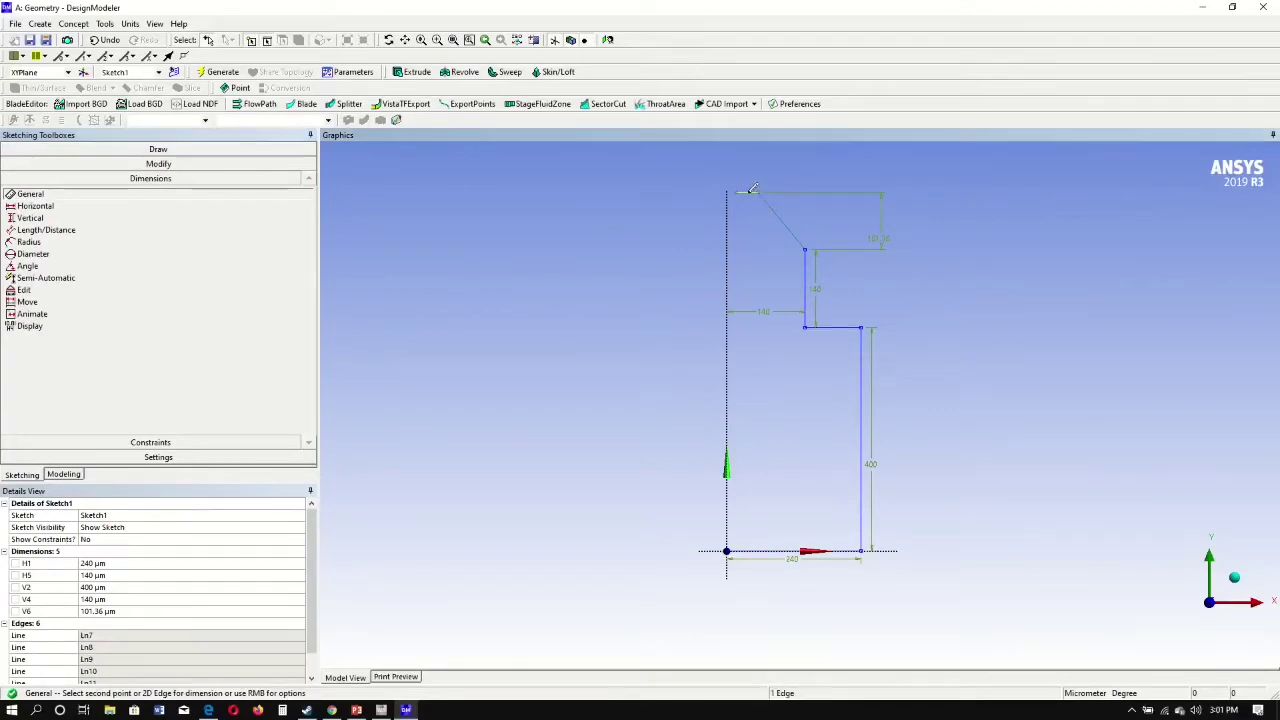
pyautogui.click(749, 160)
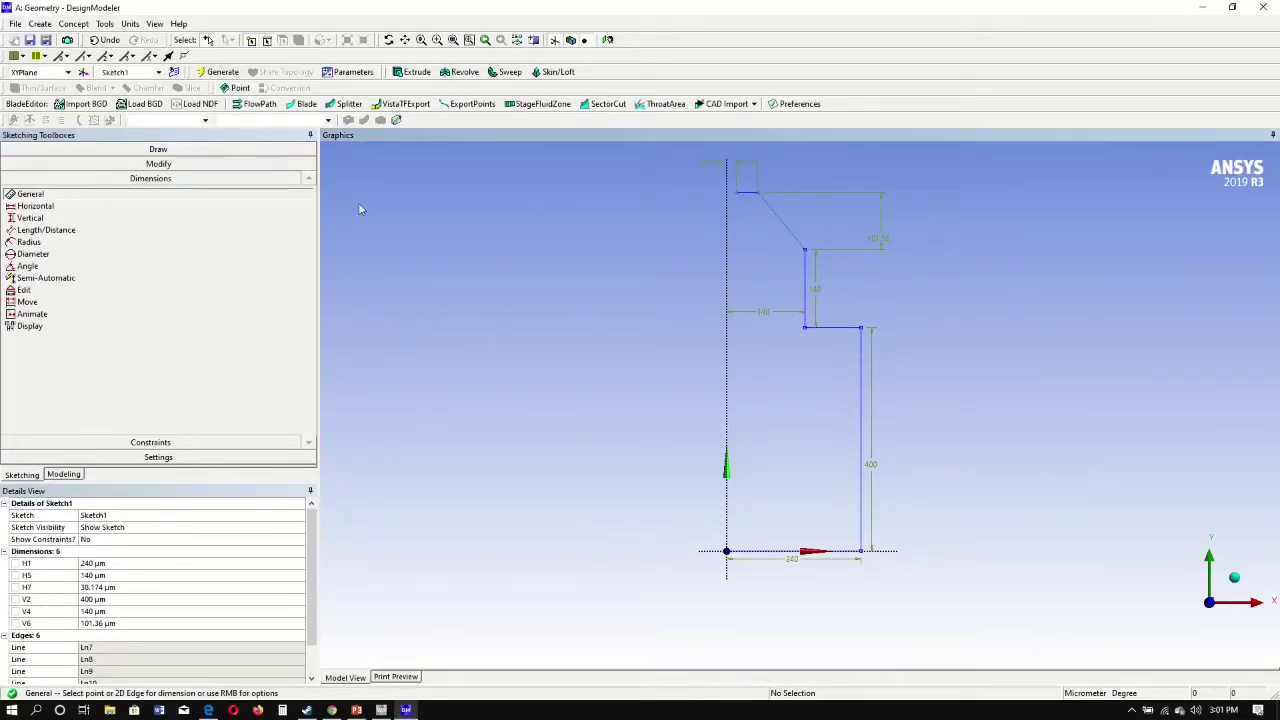
pyautogui.click(159, 208)
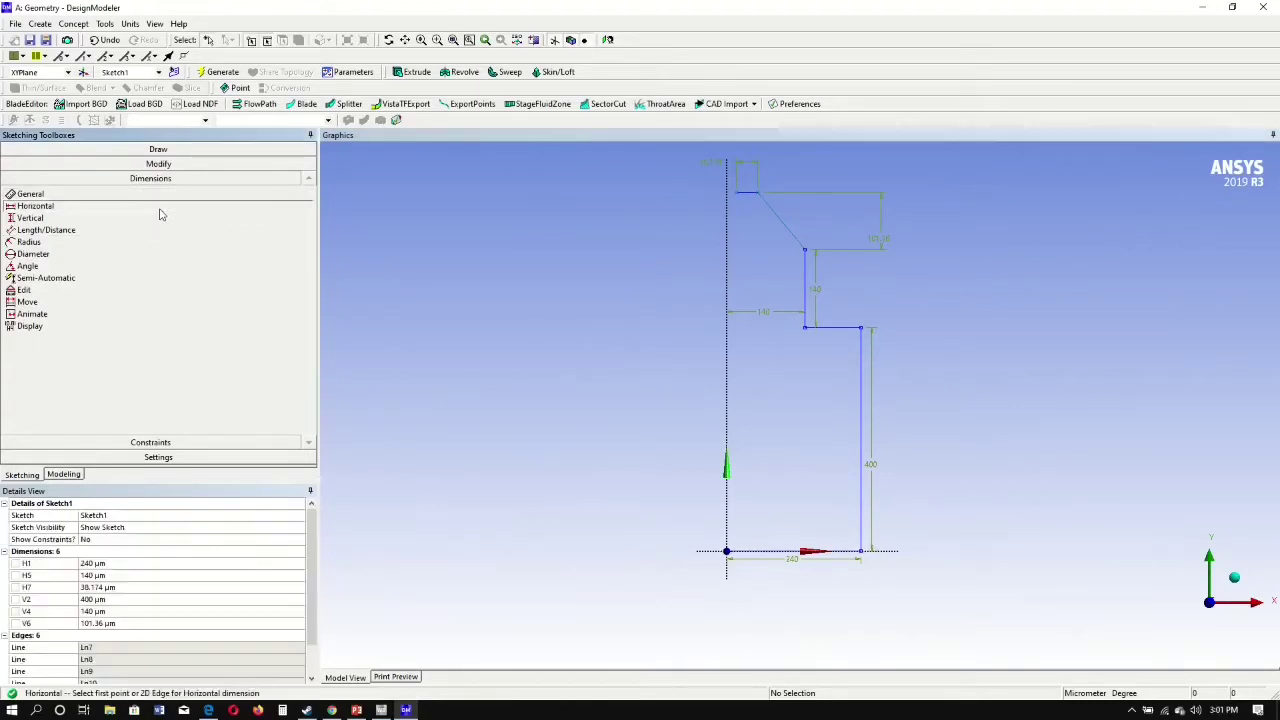
pyautogui.click(739, 196)
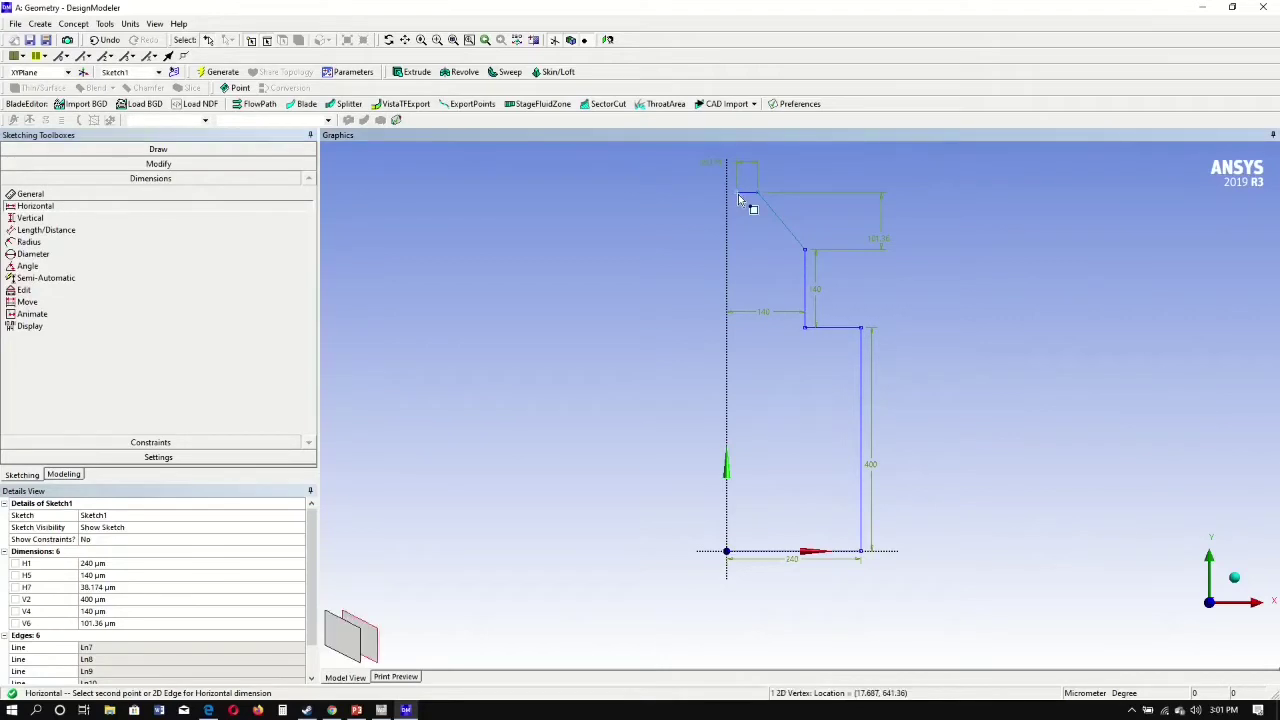
pyautogui.click(728, 222)
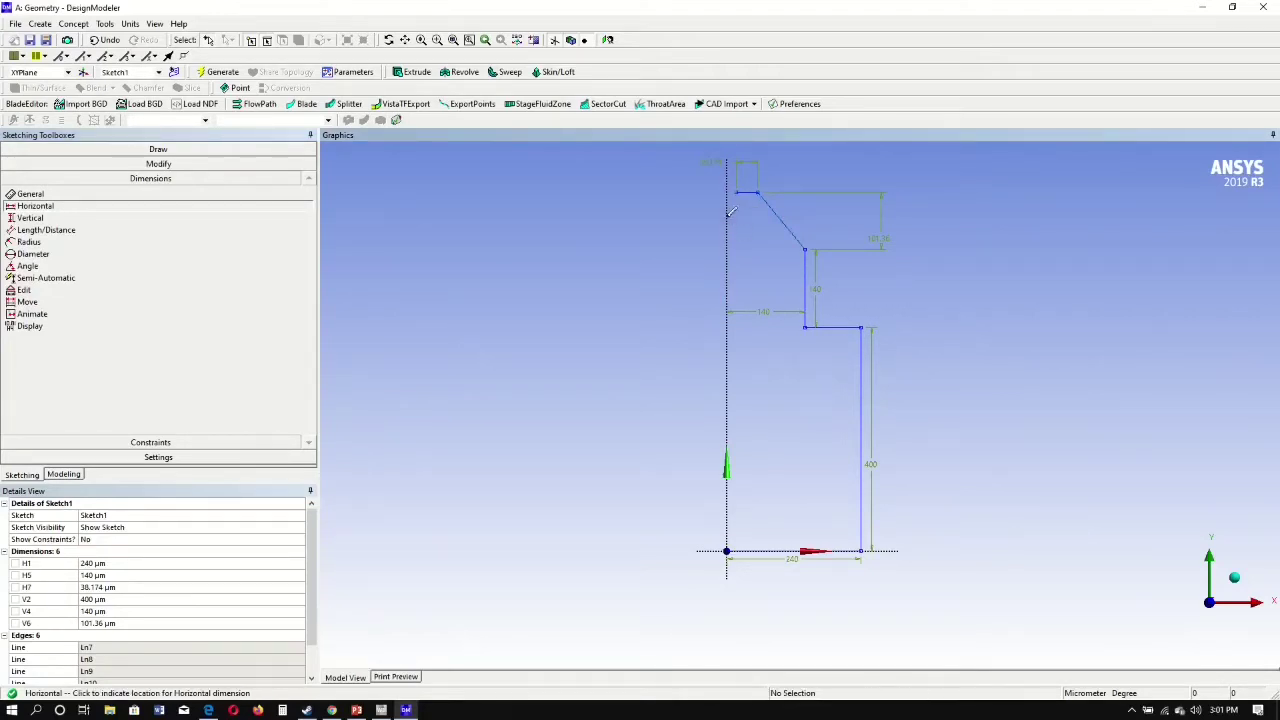
pyautogui.click(736, 147)
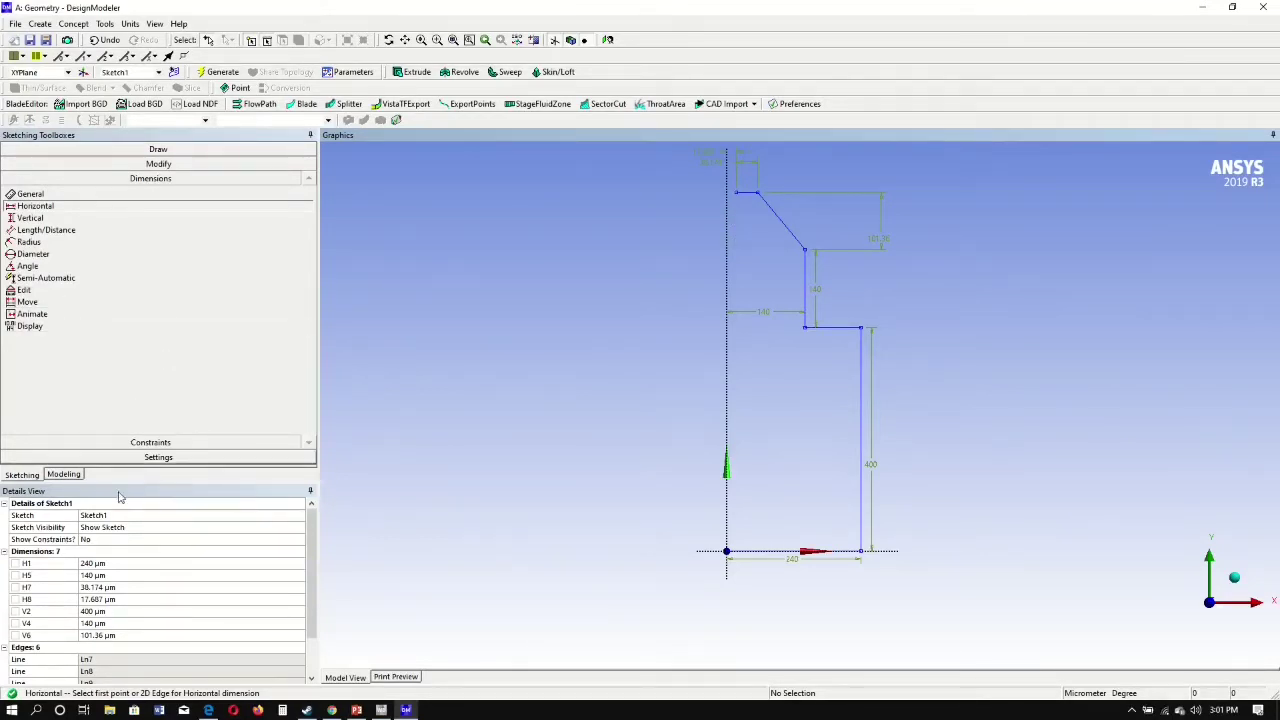
# Step: Set V6 to 212 µm, H7 to 30 µm and H8 to 16 µm
pyautogui.click(100, 635)
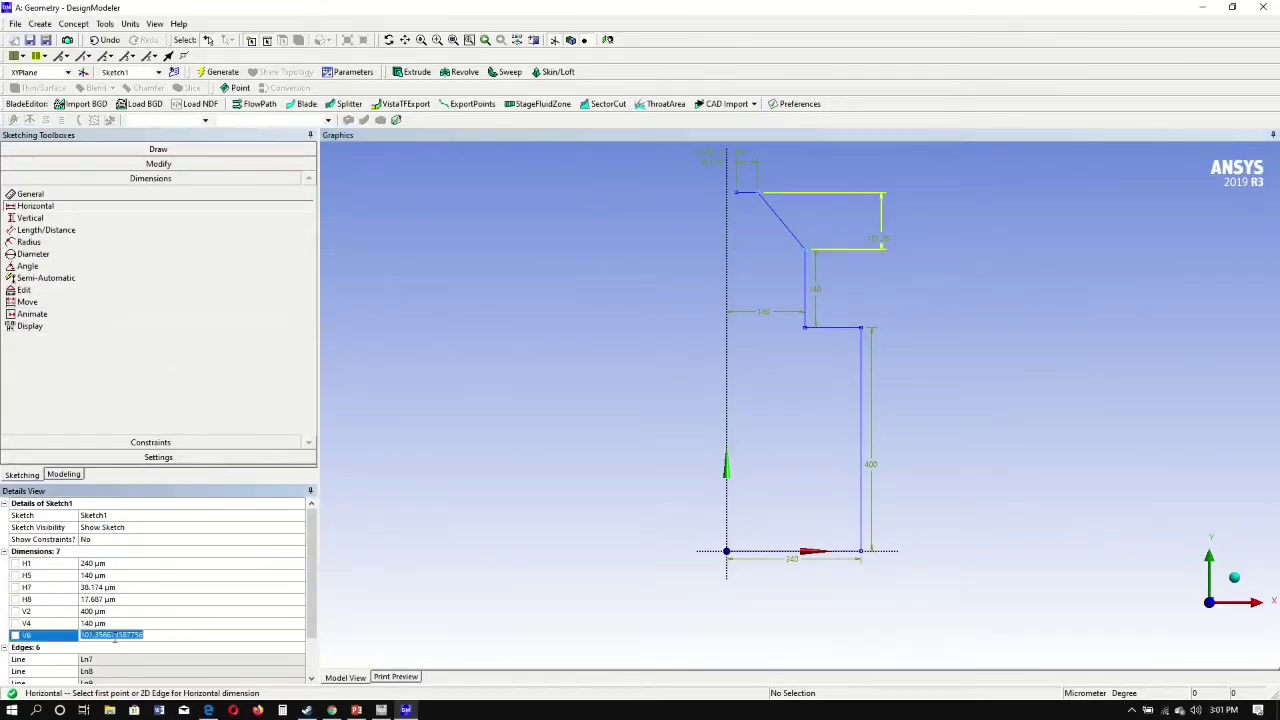
pyautogui.write('212')
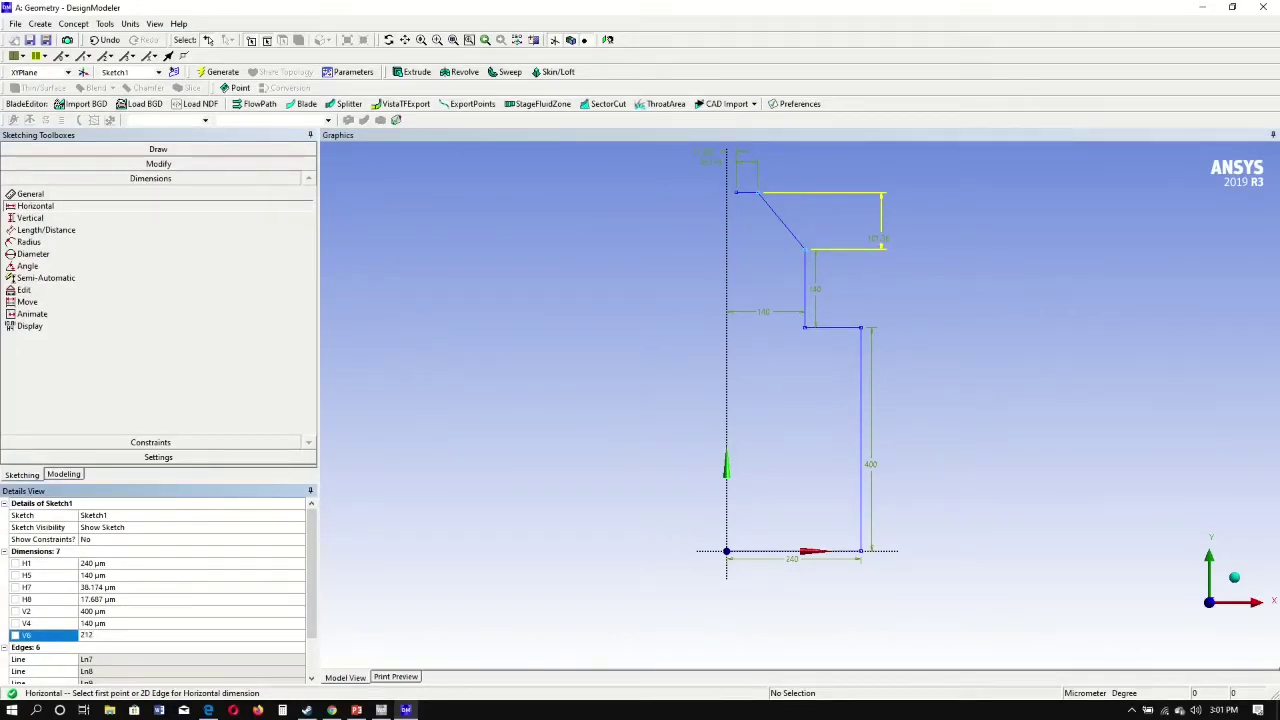
pyautogui.press('Return')
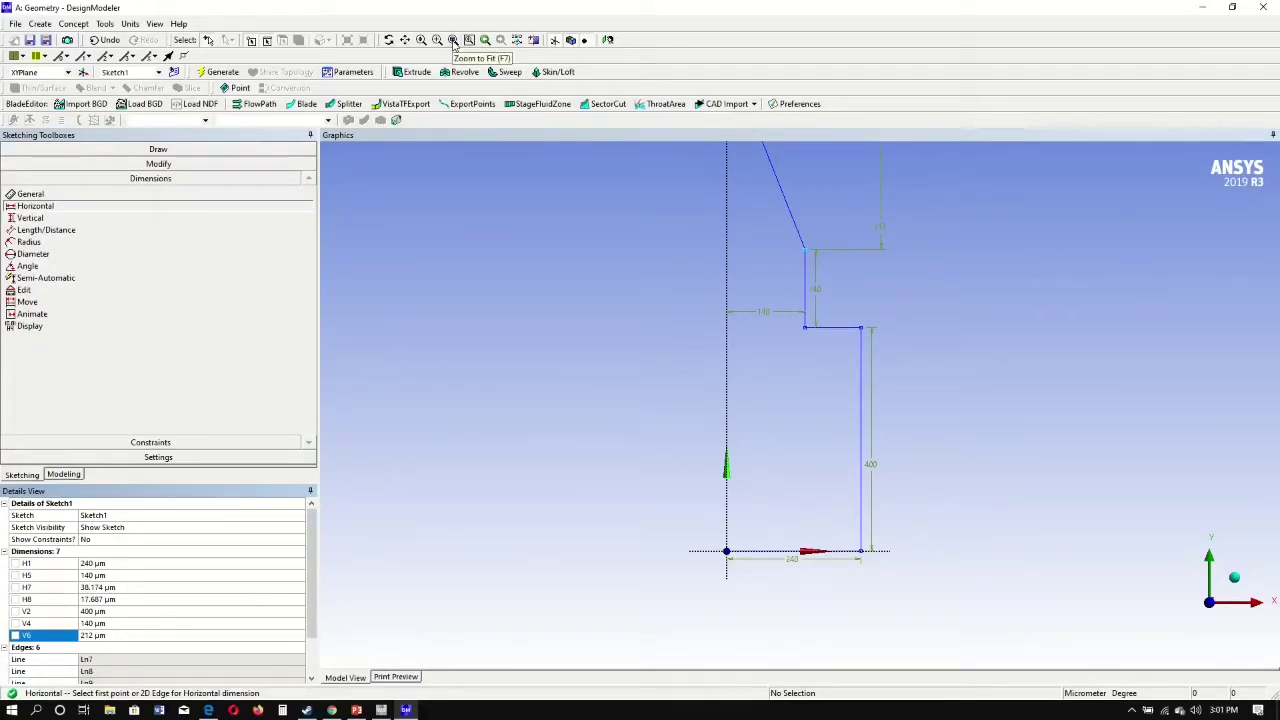
pyautogui.click(453, 40)
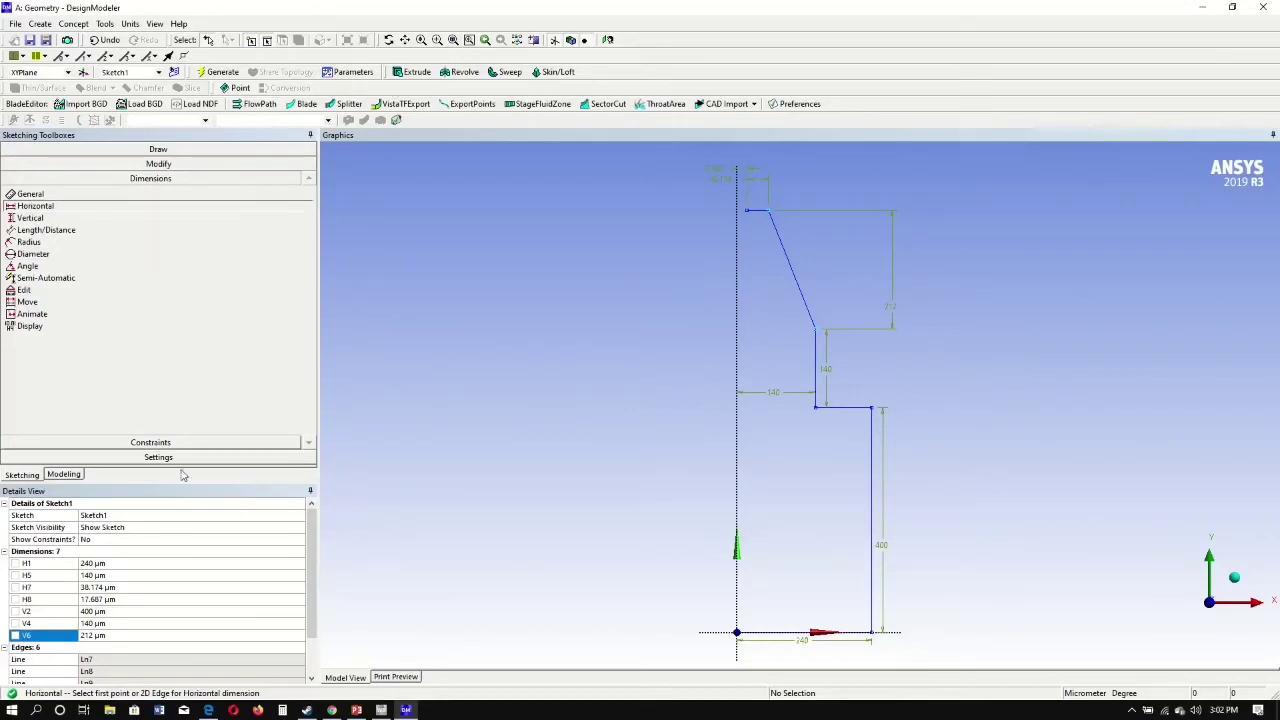
pyautogui.click(131, 589)
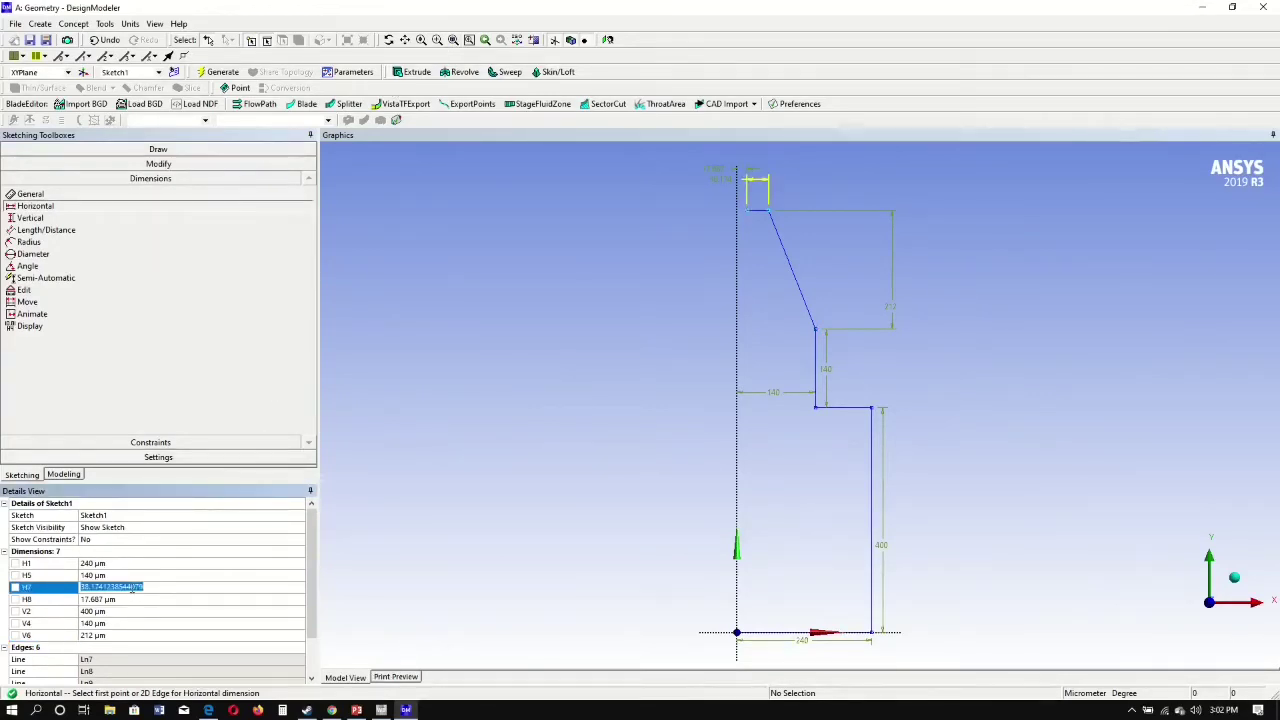
pyautogui.write('30')
pyautogui.press('Return')
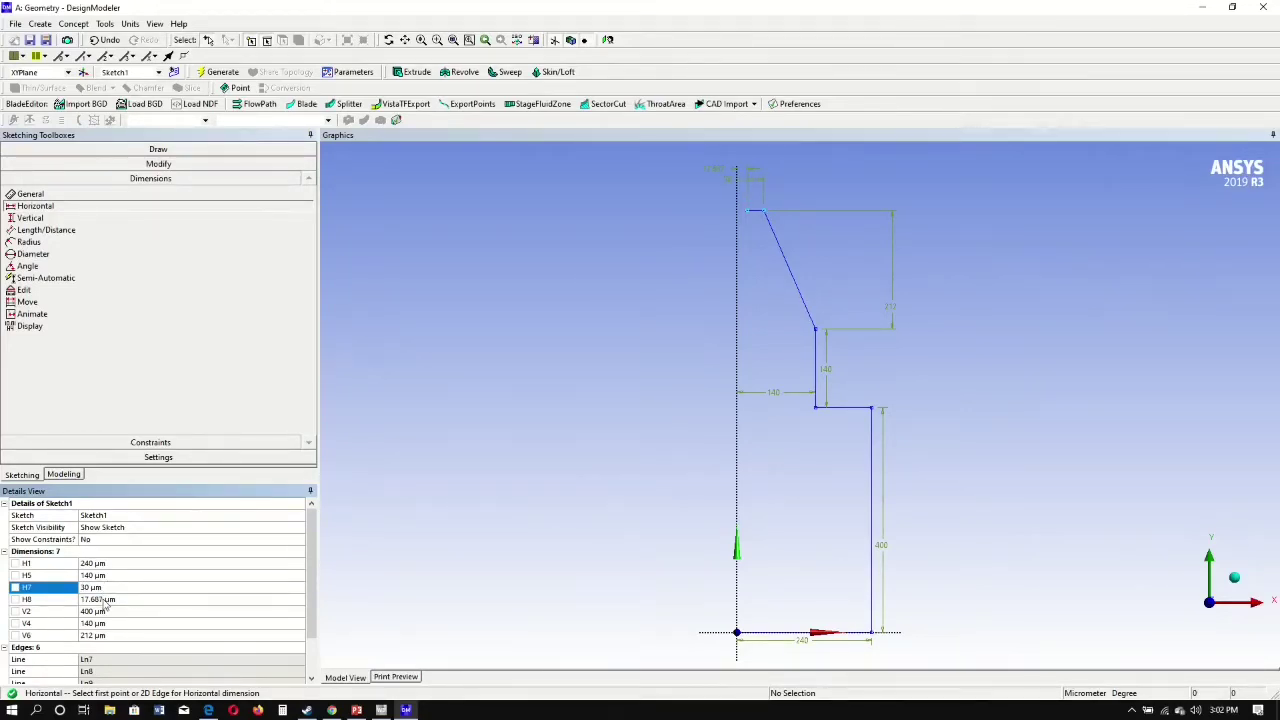
pyautogui.click(104, 599)
pyautogui.write('10')
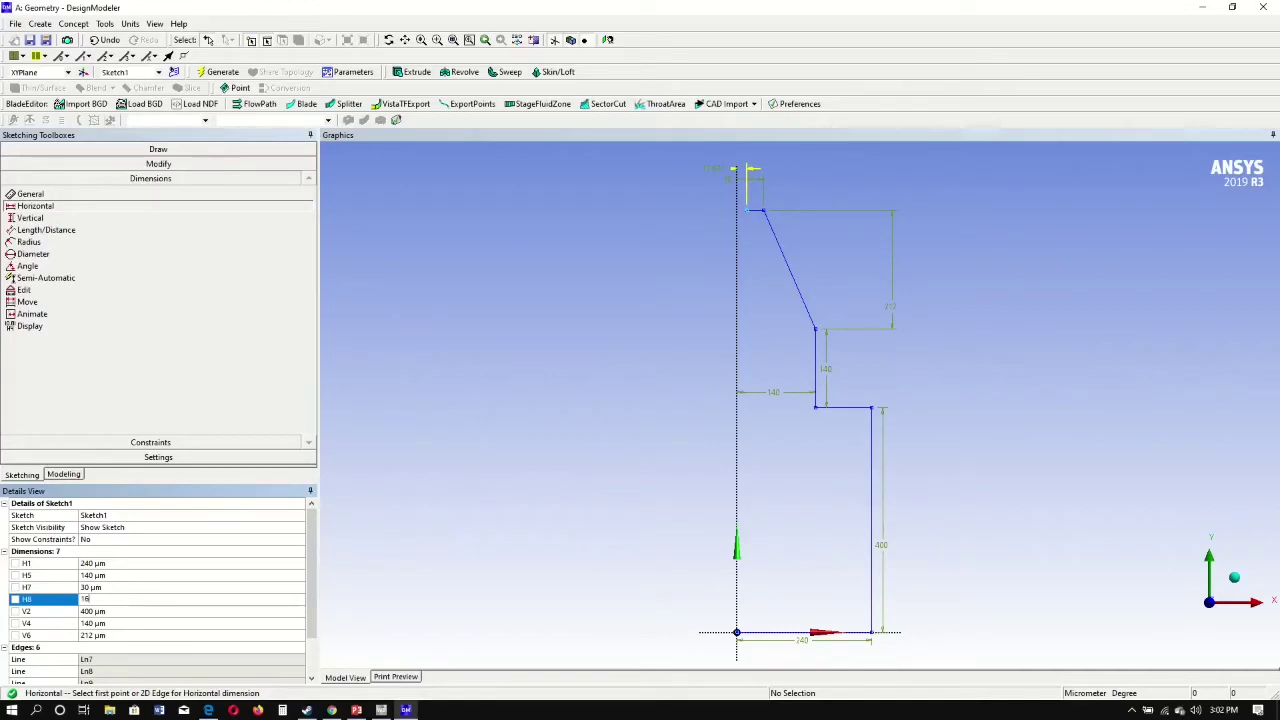
pyautogui.press('Return')
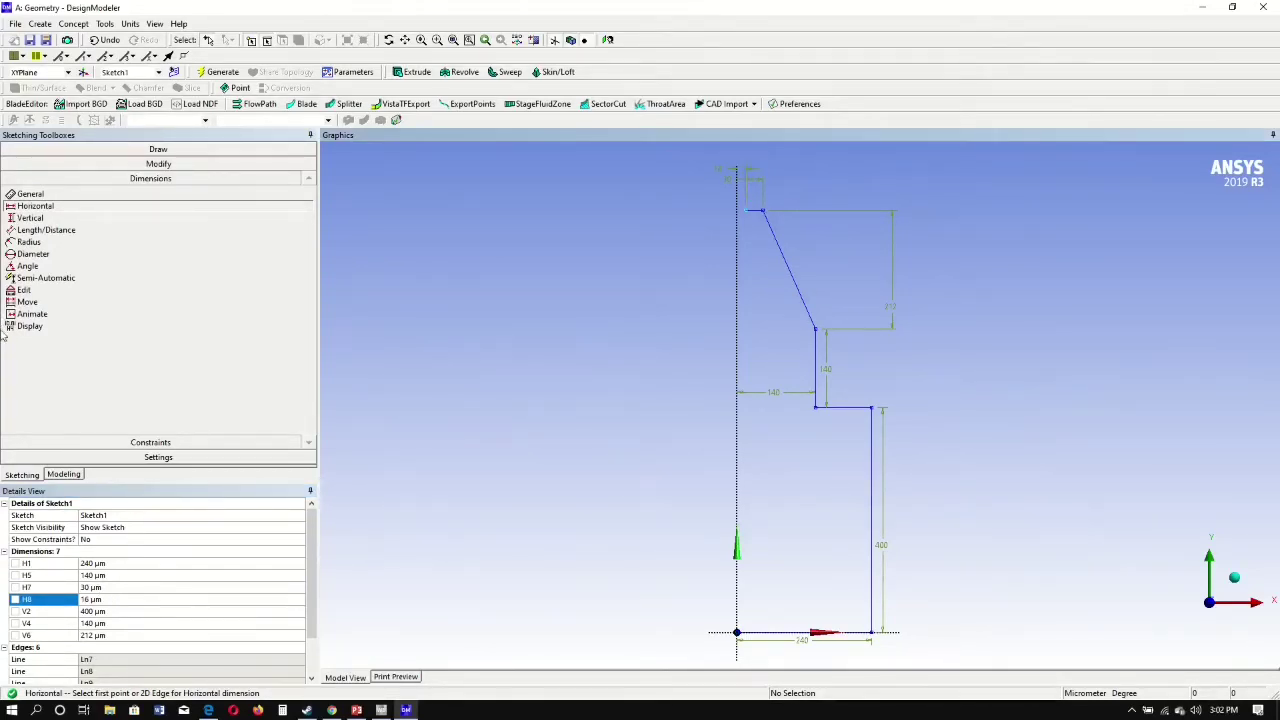
pyautogui.click(122, 150)
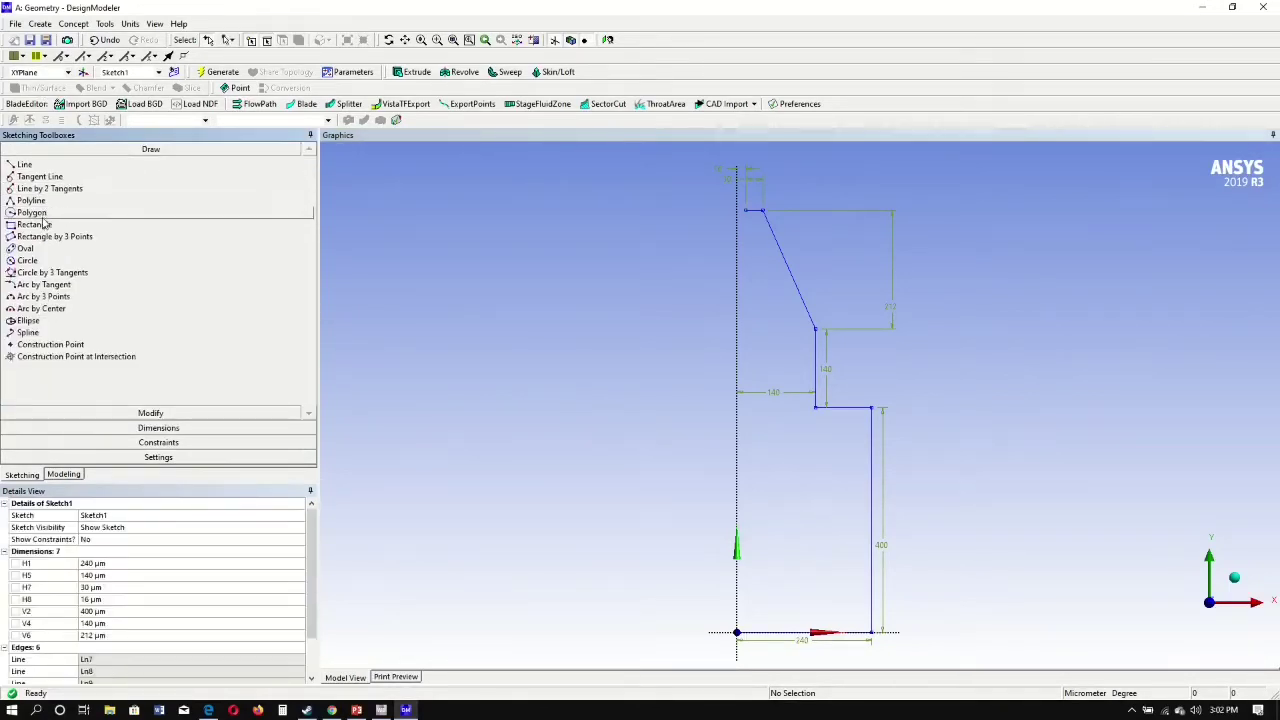
# Step: Draw three circles: one centred on the vertical axis, a small middle one, and one on the vertical edge
pyautogui.click(36, 261)
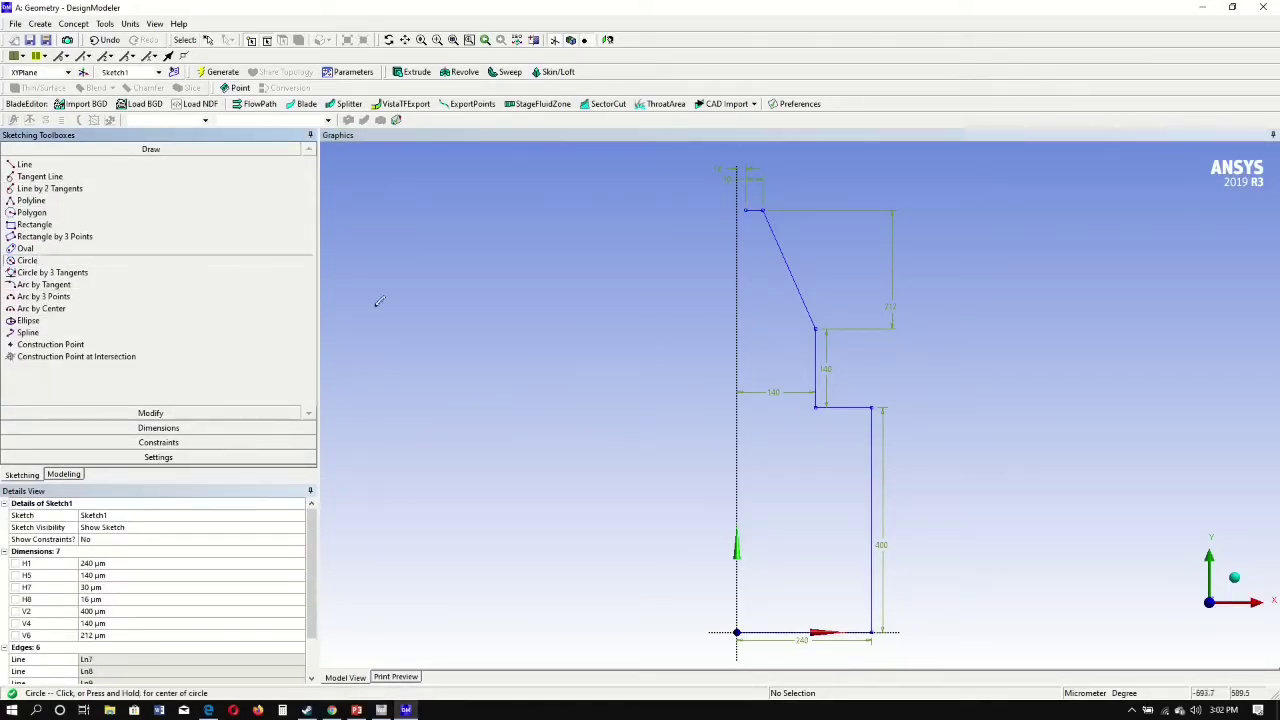
pyautogui.click(737, 357)
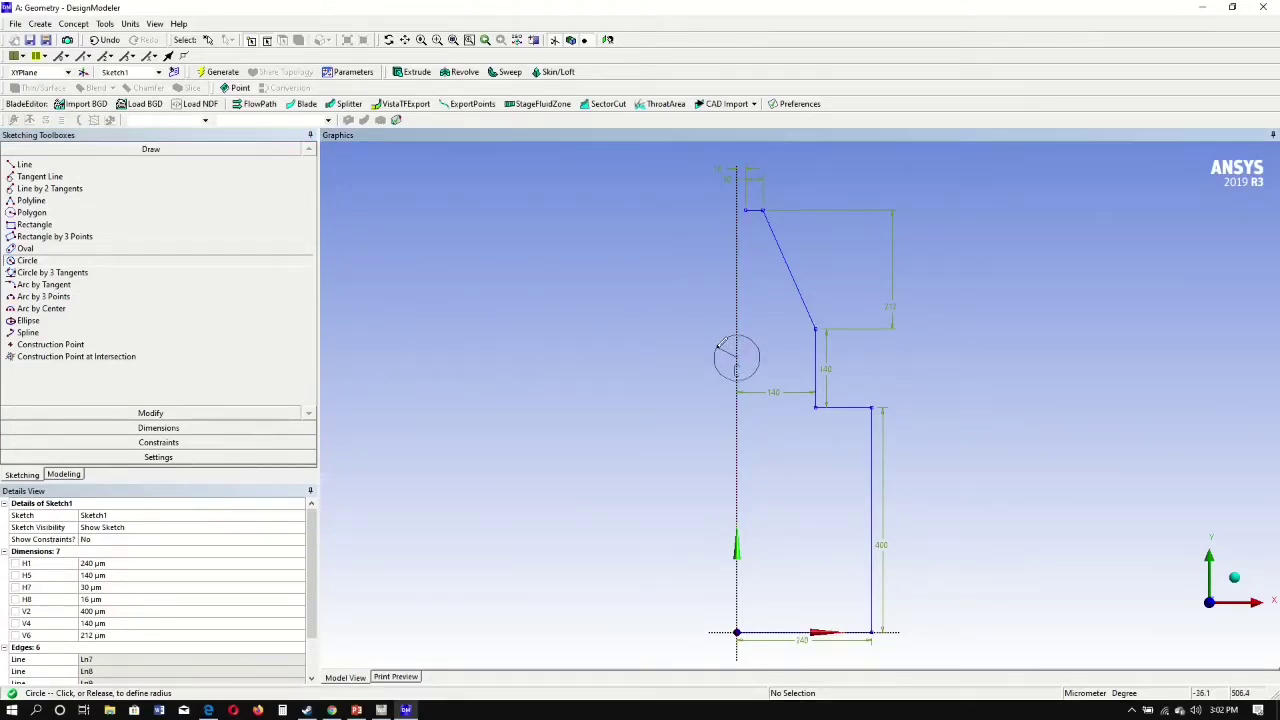
pyautogui.click(719, 344)
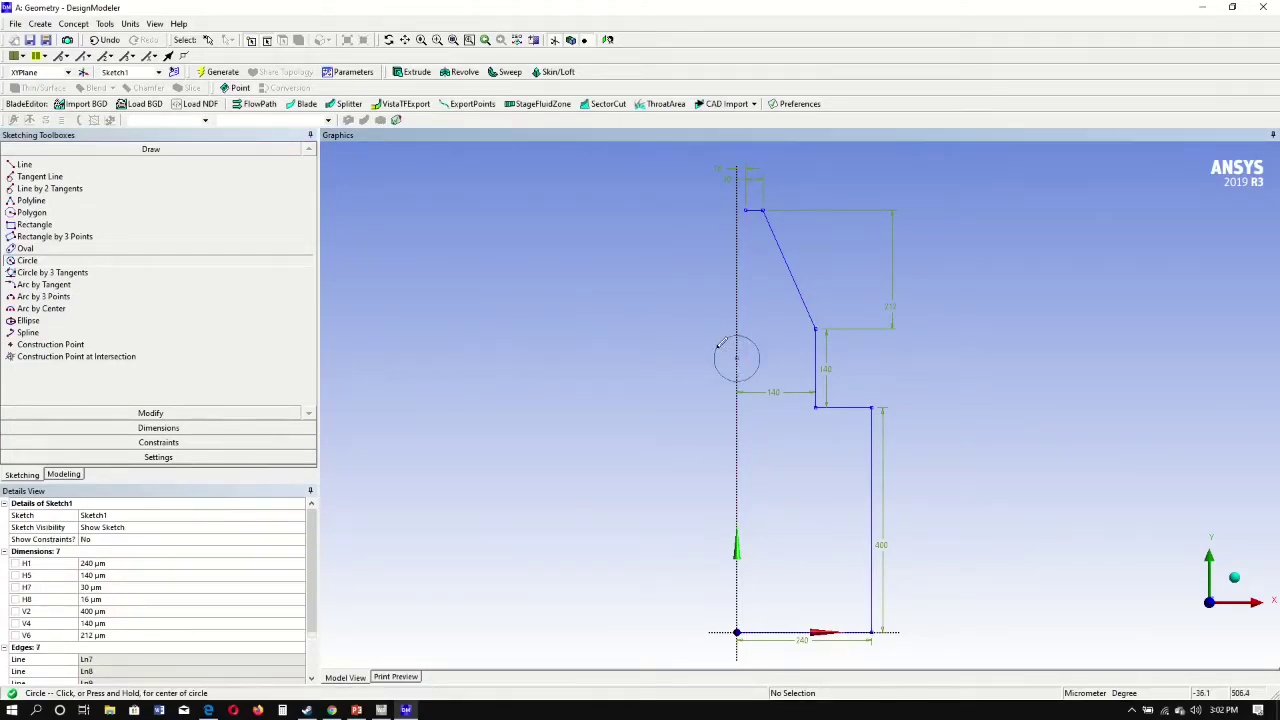
pyautogui.click(777, 360)
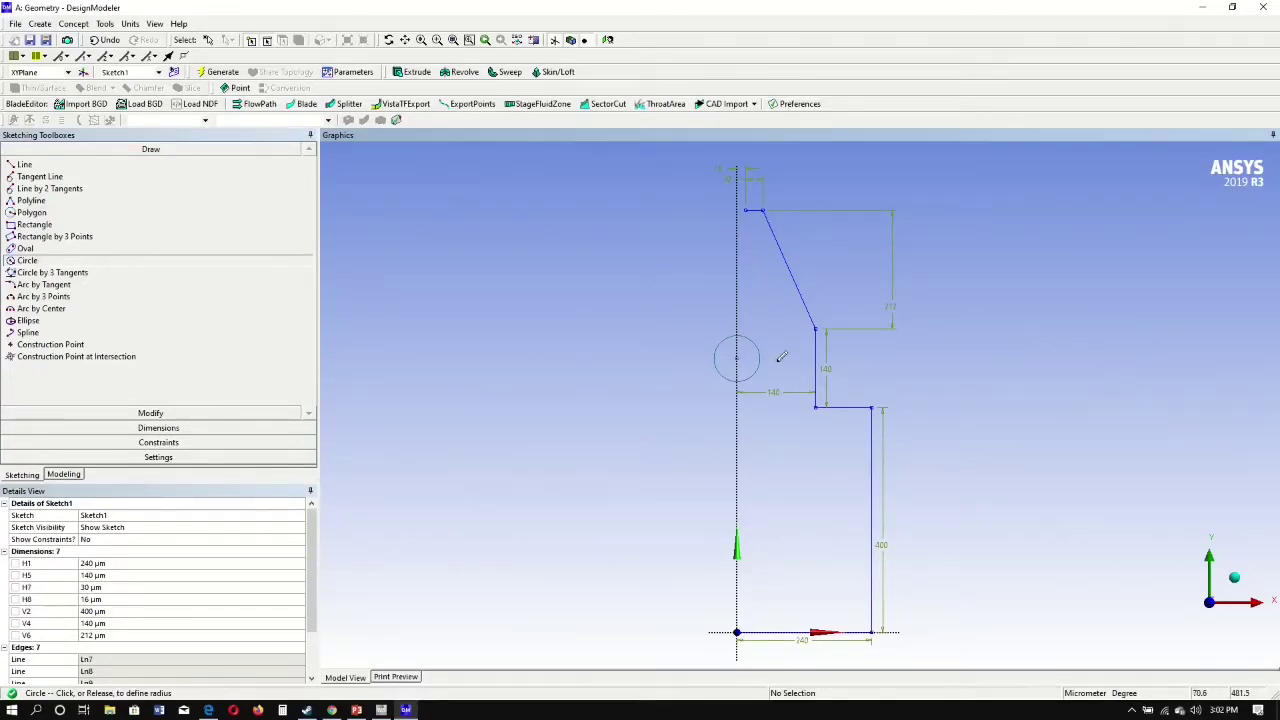
pyautogui.click(775, 350)
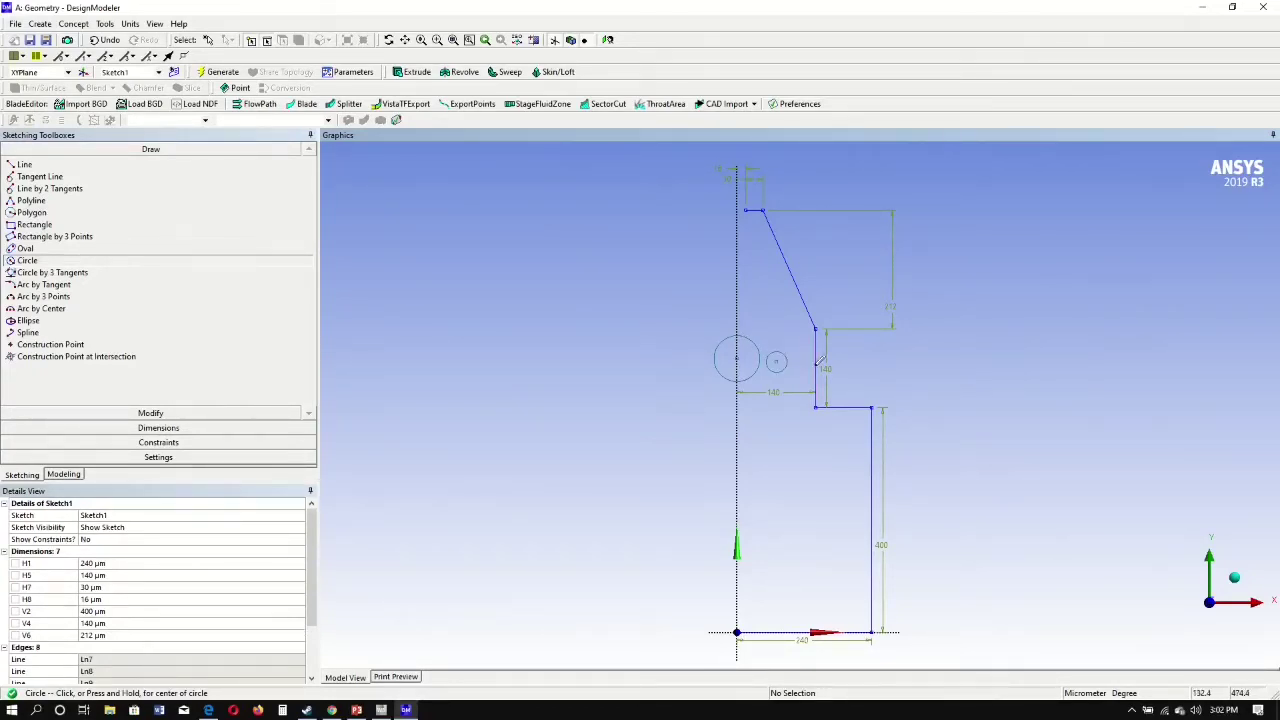
pyautogui.click(818, 358)
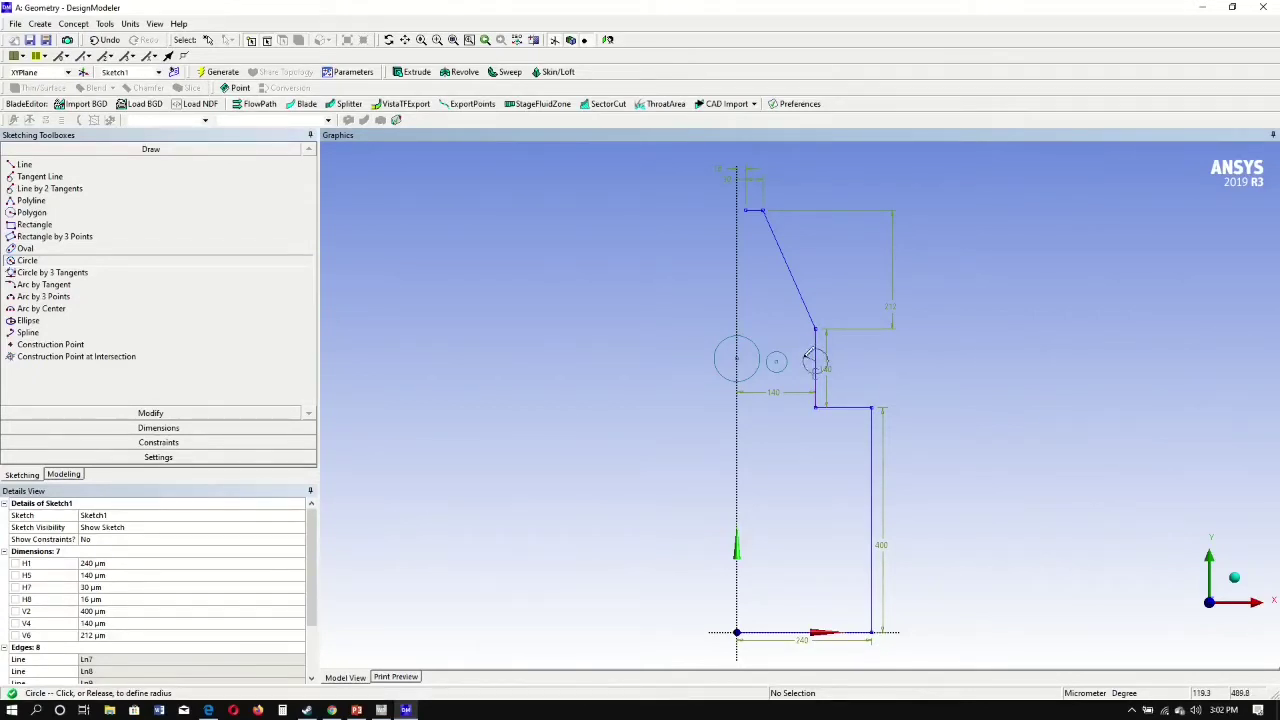
pyautogui.click(805, 352)
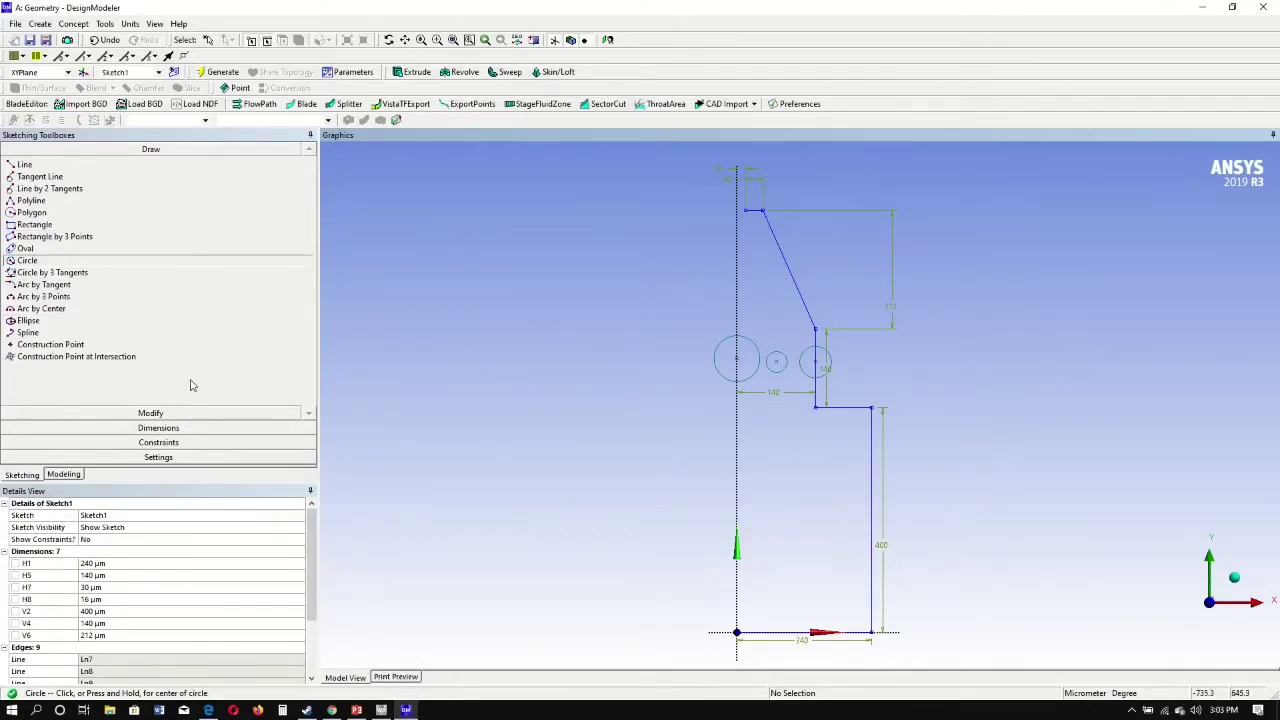
# Step: Add radius dimensions R9, R10 and R11 to the large, middle and right circles
pyautogui.click(179, 432)
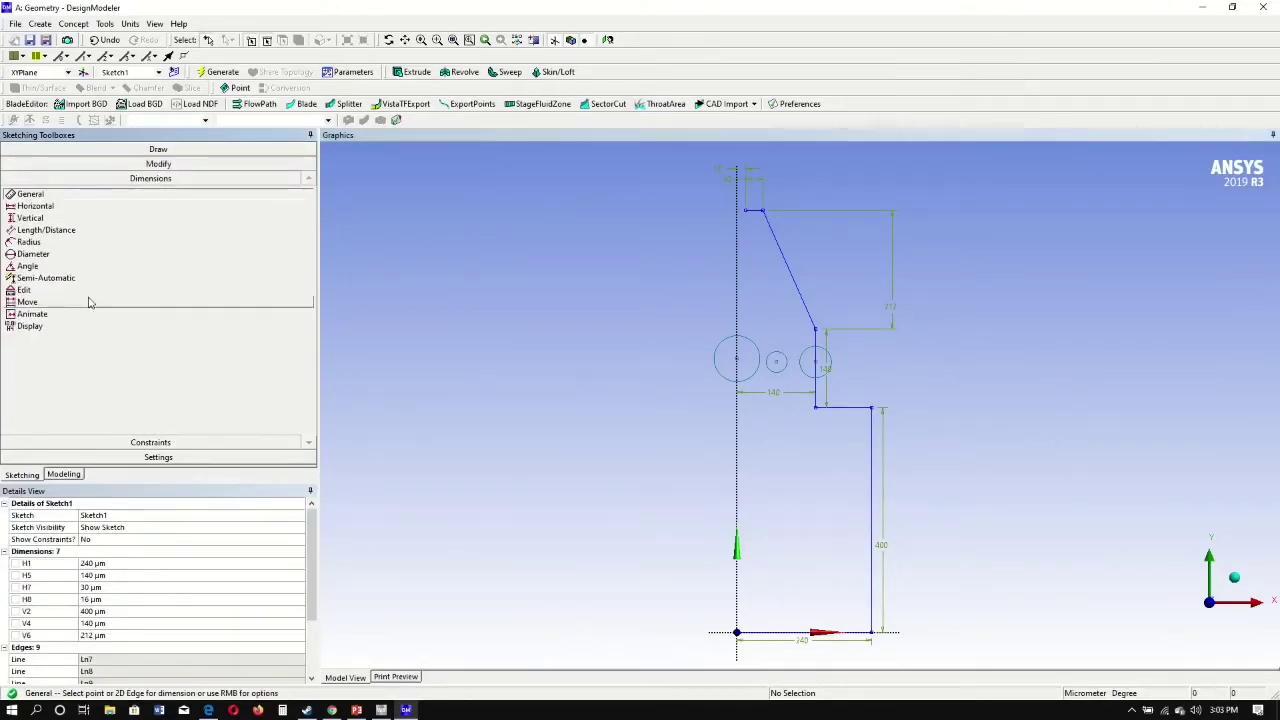
pyautogui.click(30, 242)
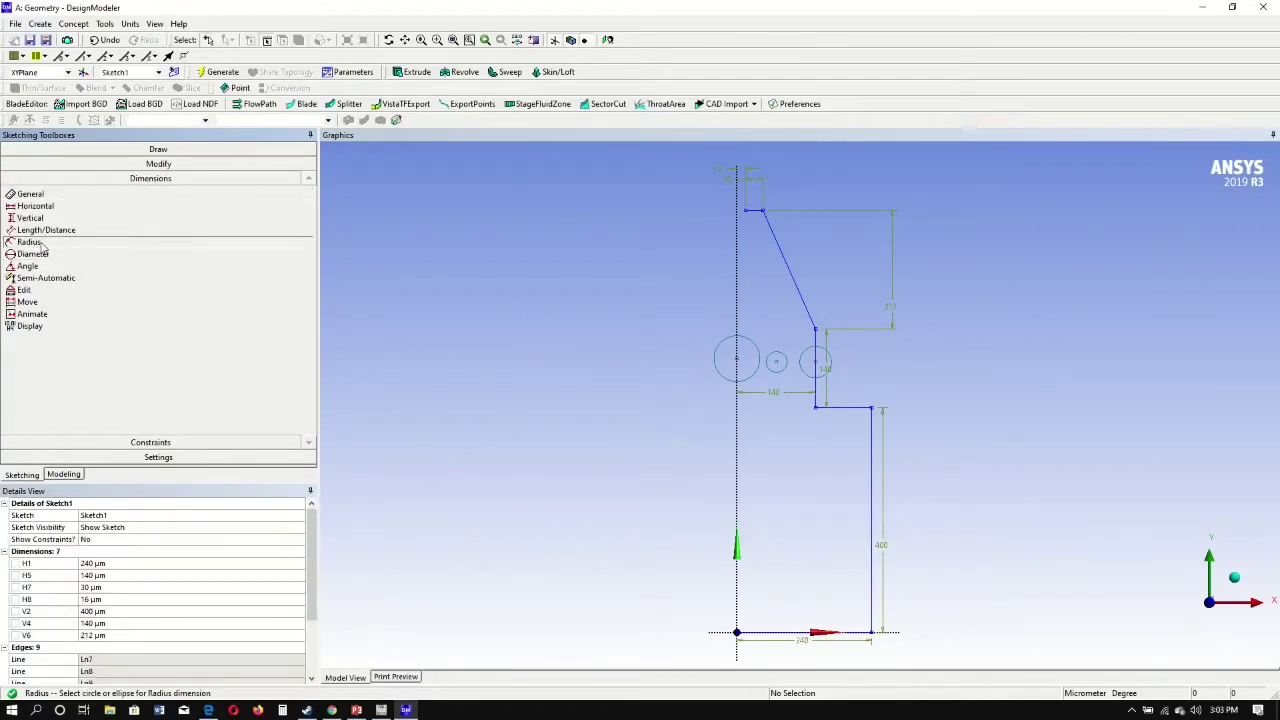
pyautogui.click(760, 358)
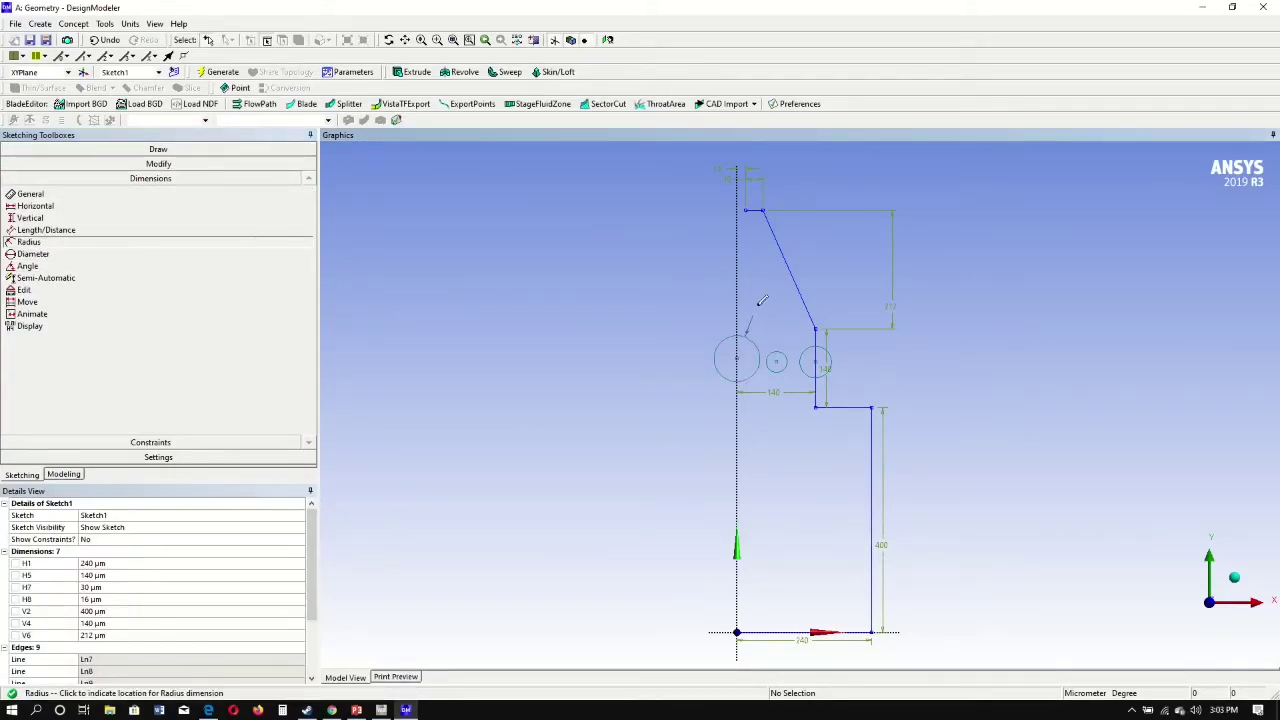
pyautogui.click(760, 304)
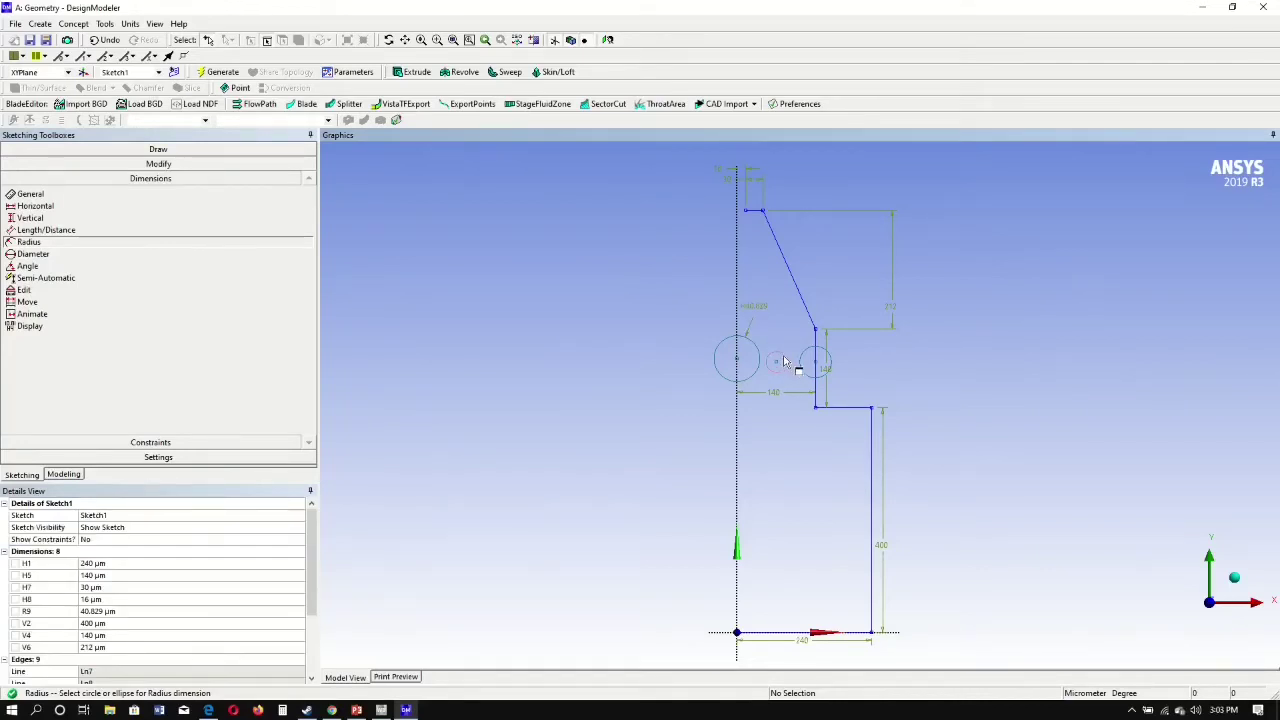
pyautogui.click(783, 362)
pyautogui.click(768, 322)
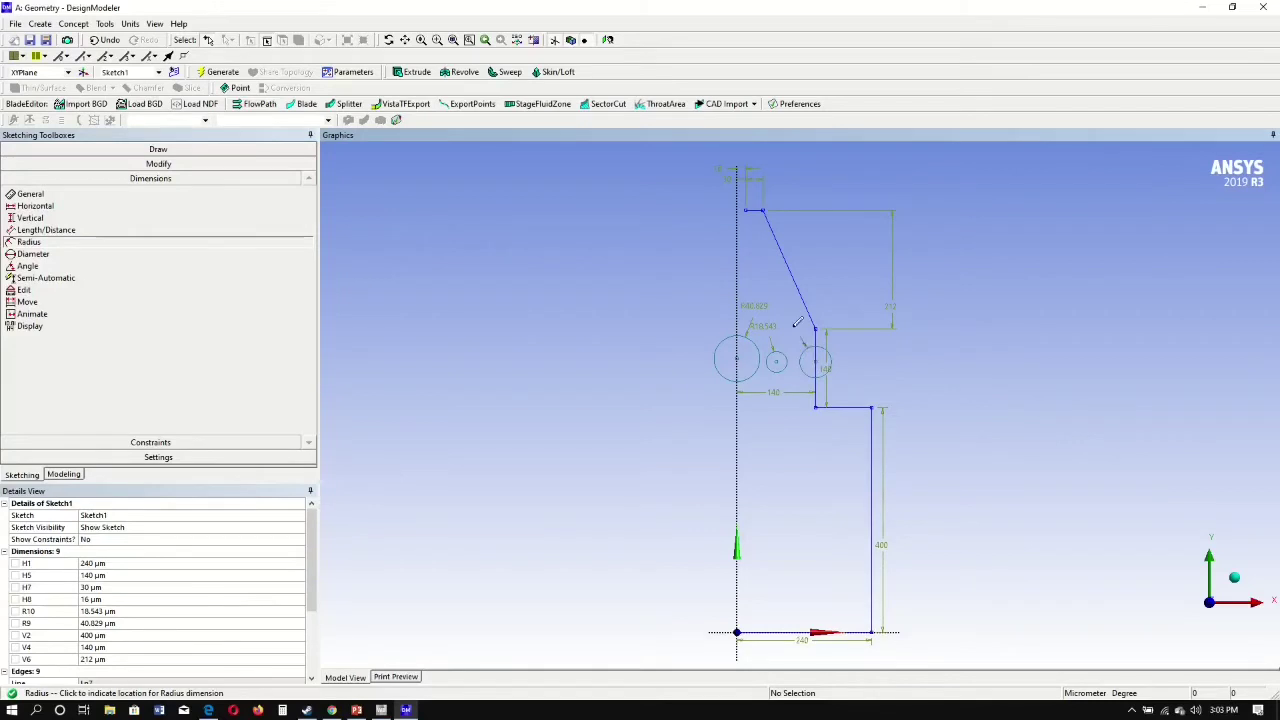
pyautogui.click(792, 322)
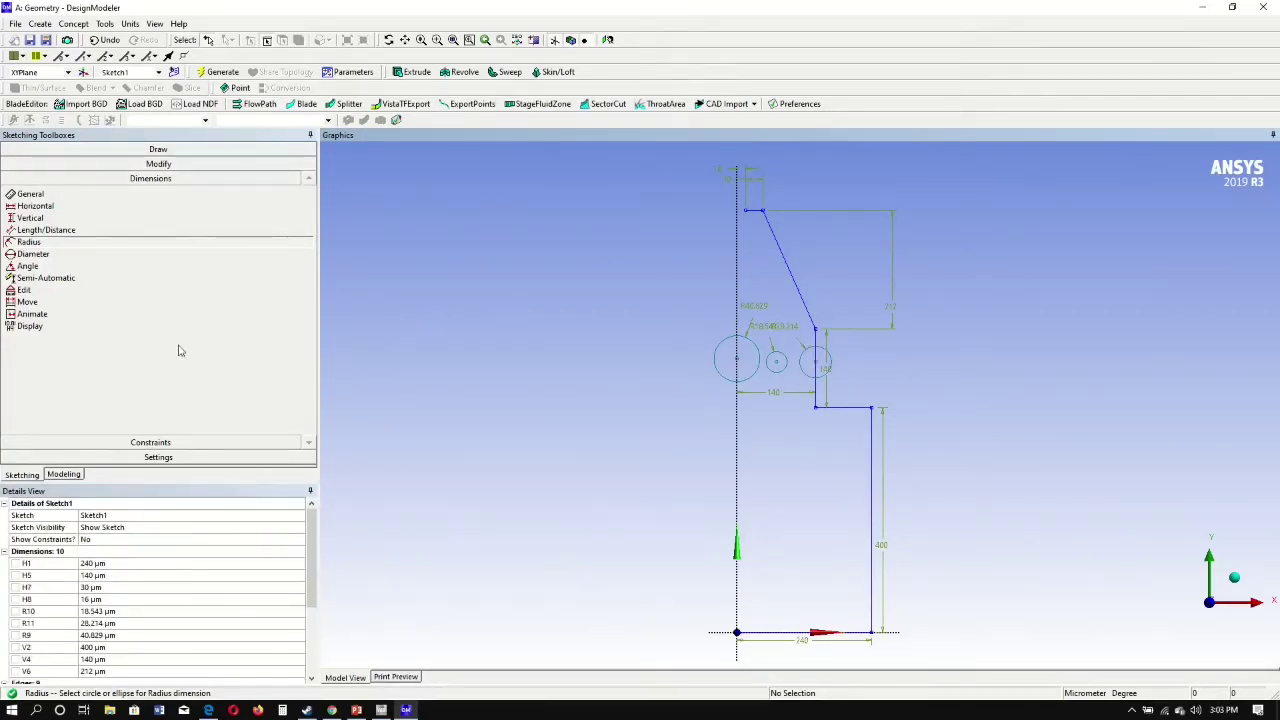
# Step: Move the overlapping R10 radius label below the circles
pyautogui.click(87, 307)
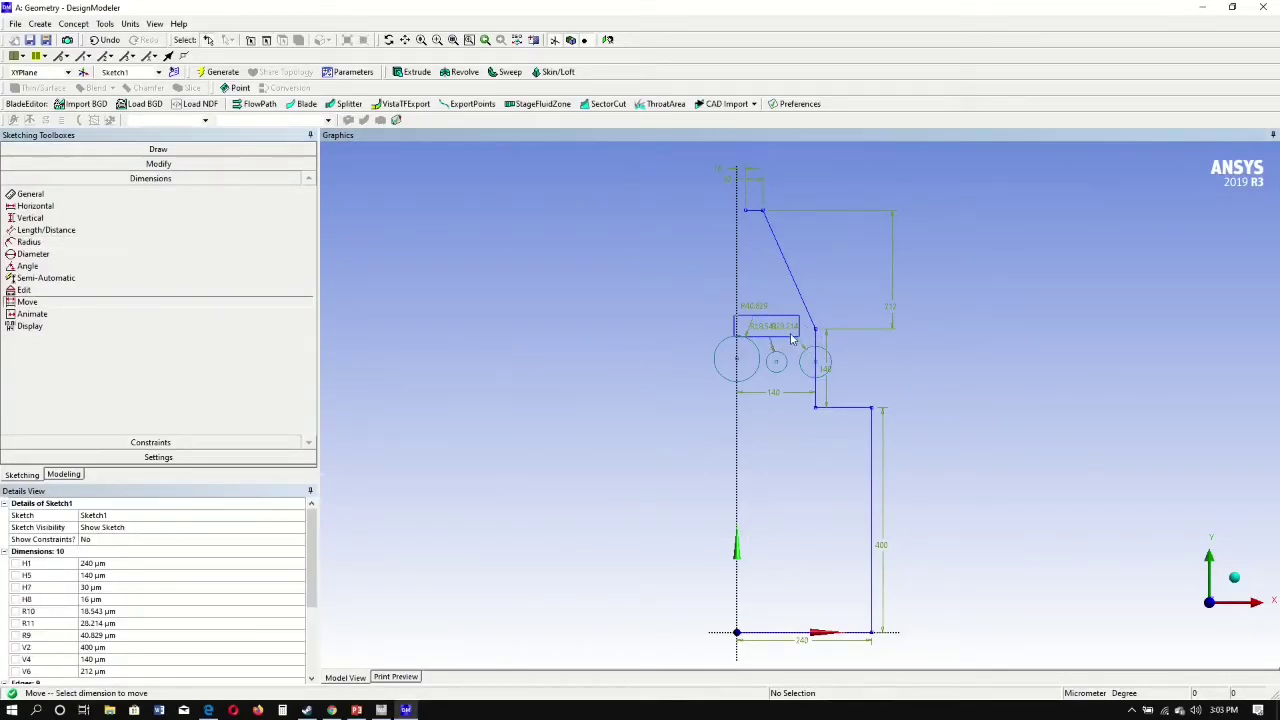
pyautogui.click(792, 338)
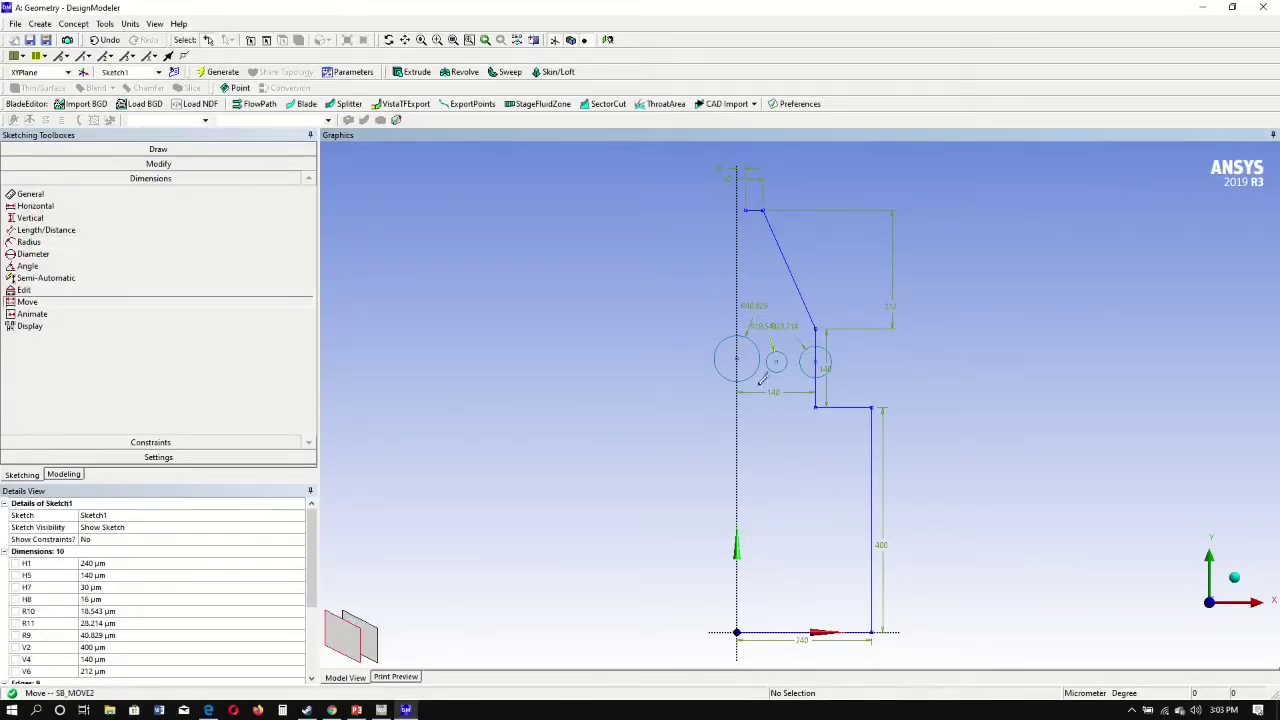
pyautogui.click(793, 430)
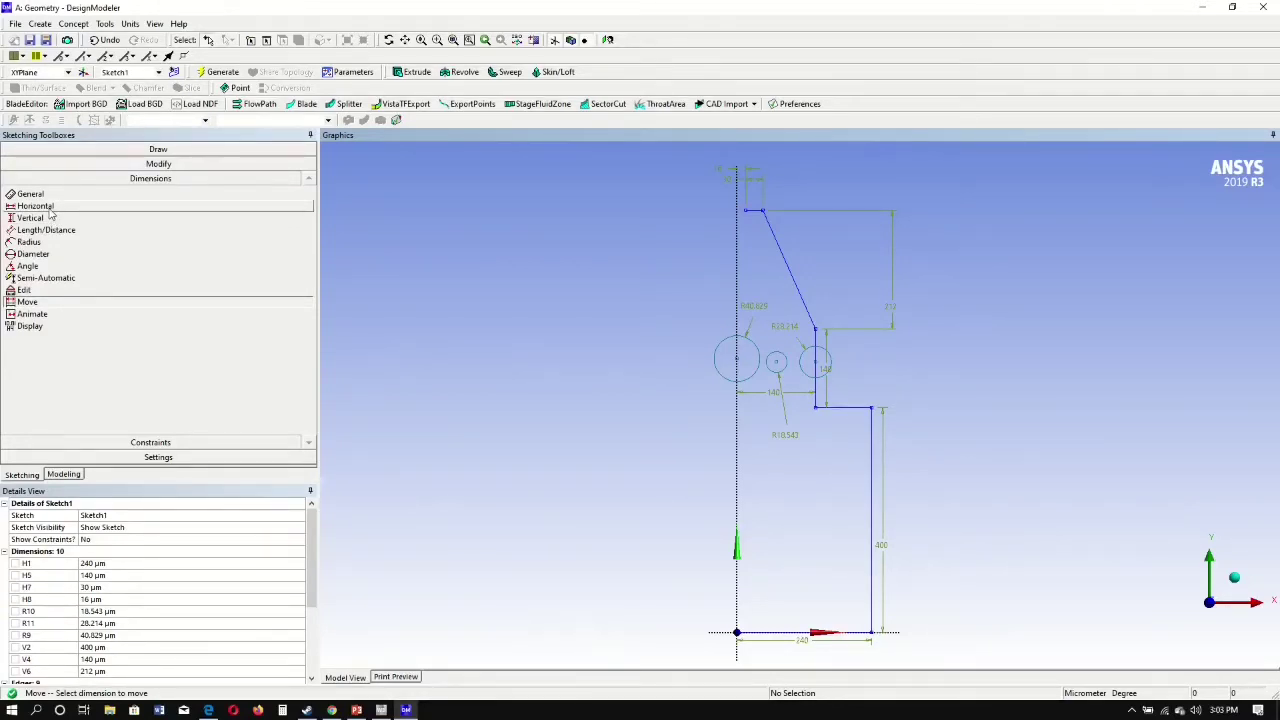
# Step: Set radius R9 to 45 µm and both R11 and R10 to 25 µm
pyautogui.click(98, 611)
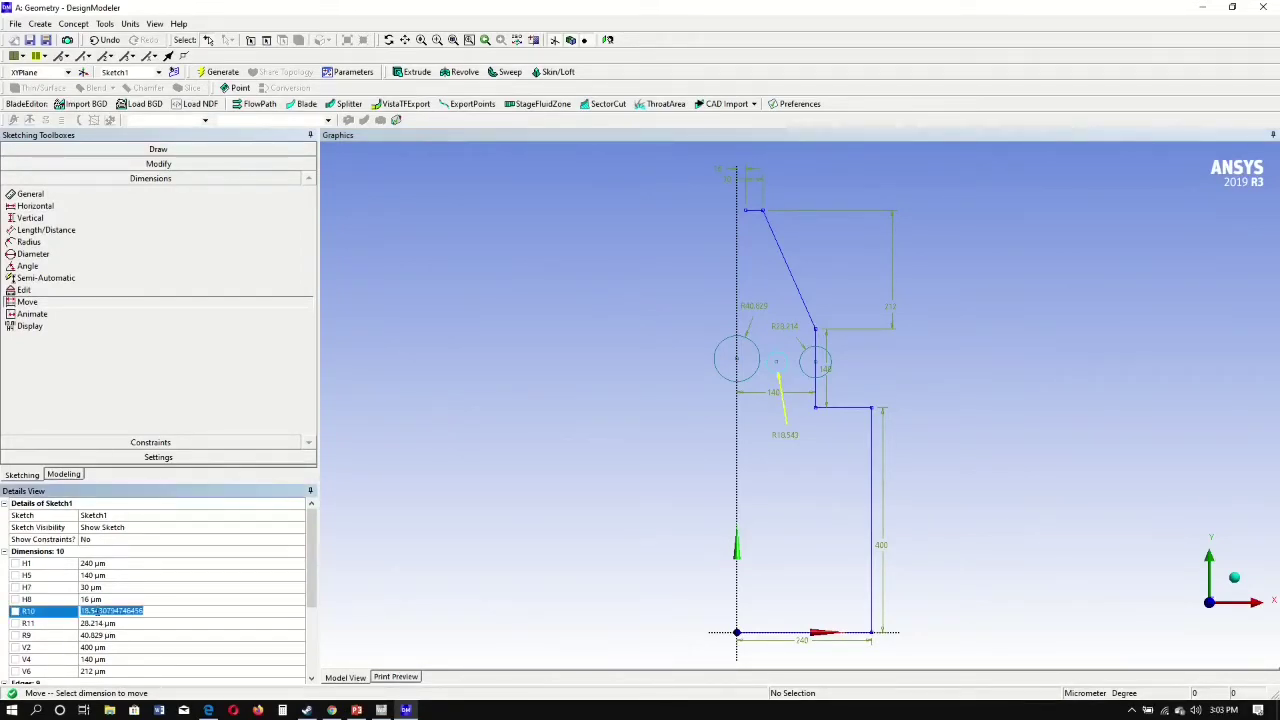
pyautogui.click(98, 636)
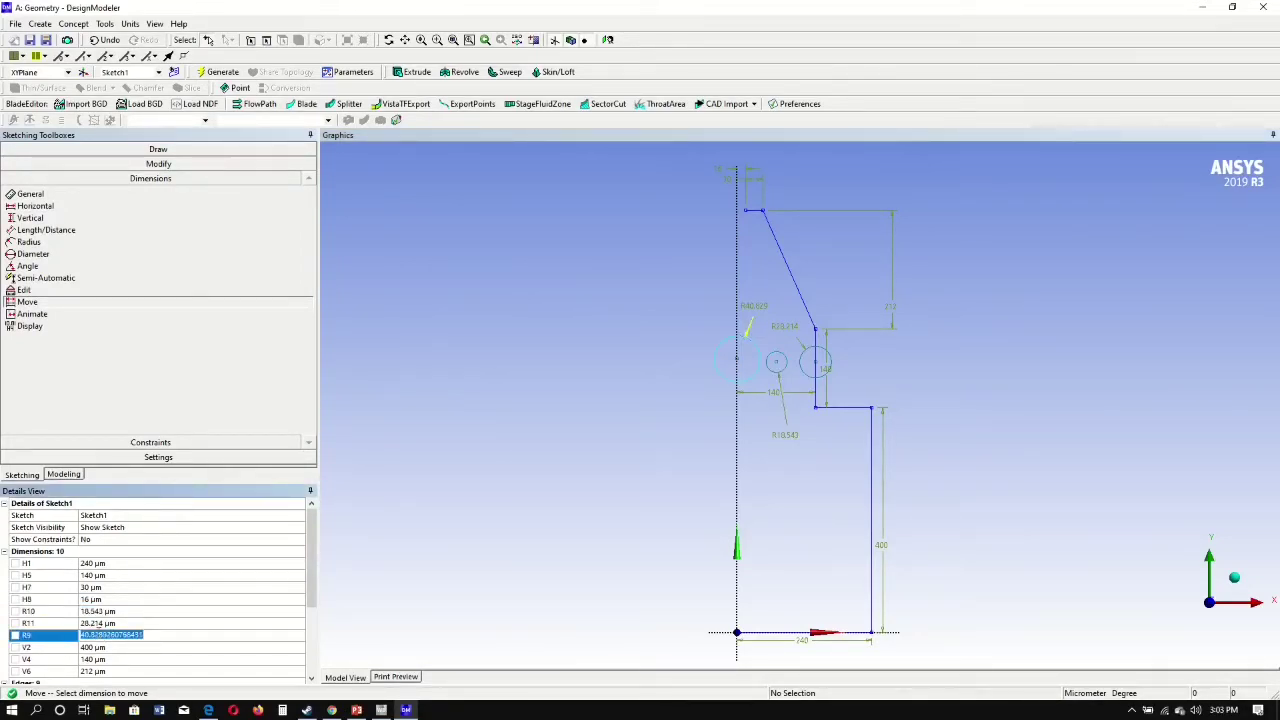
pyautogui.write('45')
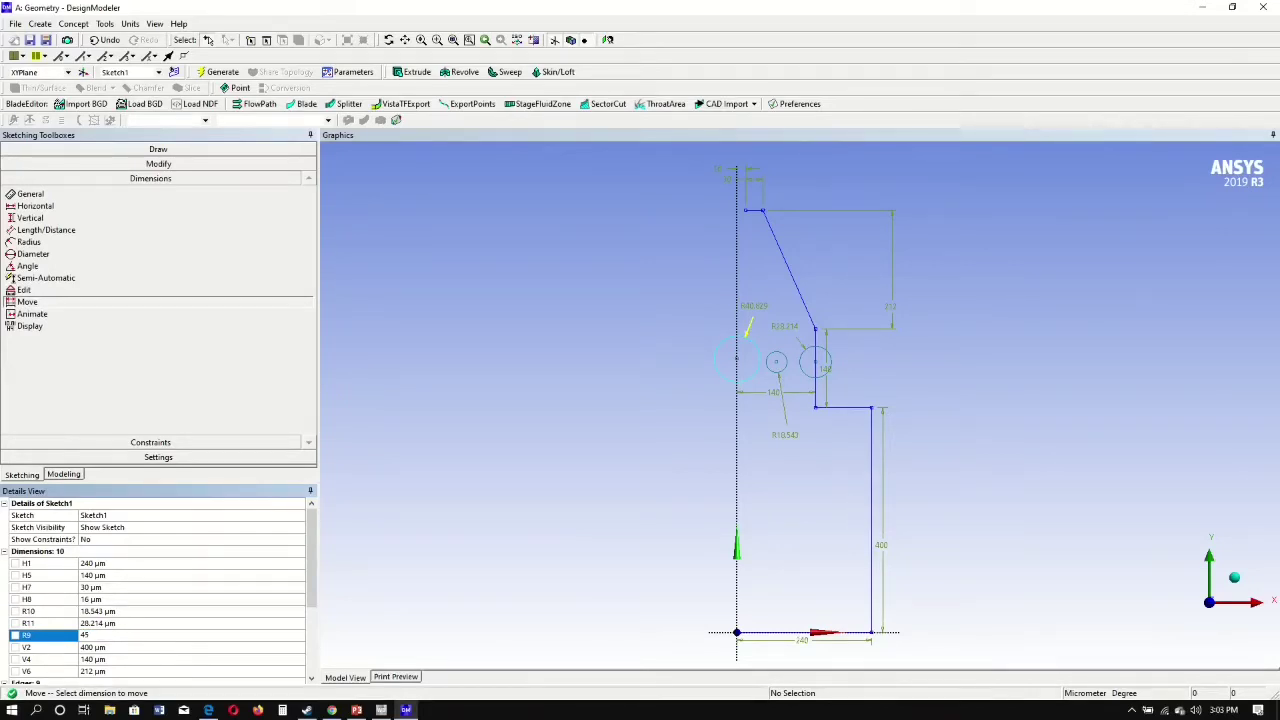
pyautogui.press('Return')
pyautogui.click(99, 624)
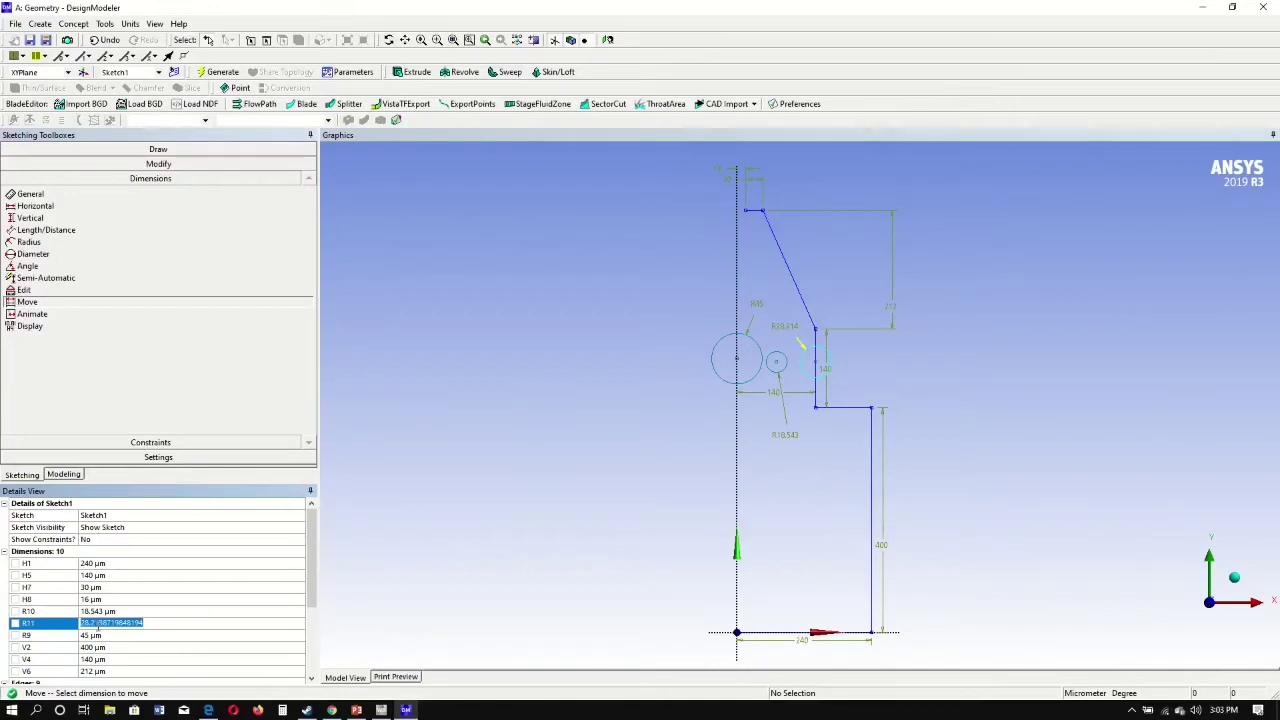
pyautogui.write('25')
pyautogui.click(105, 611)
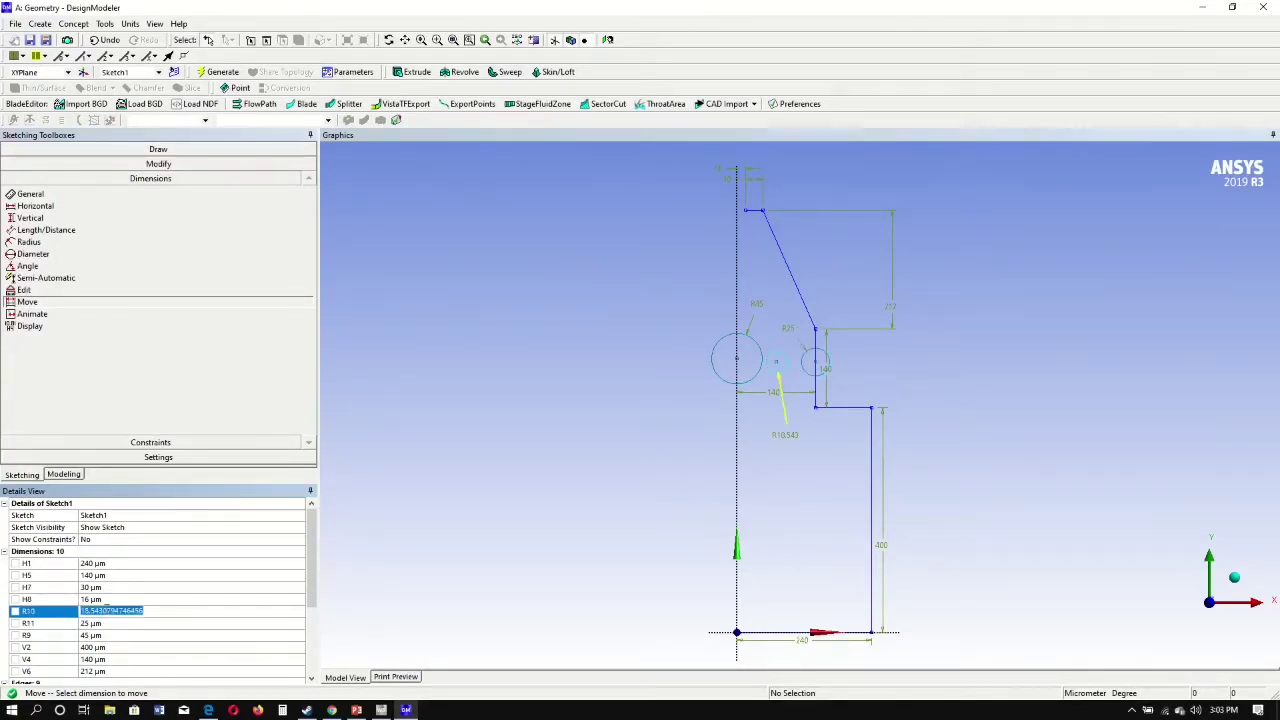
pyautogui.write('25 µm')
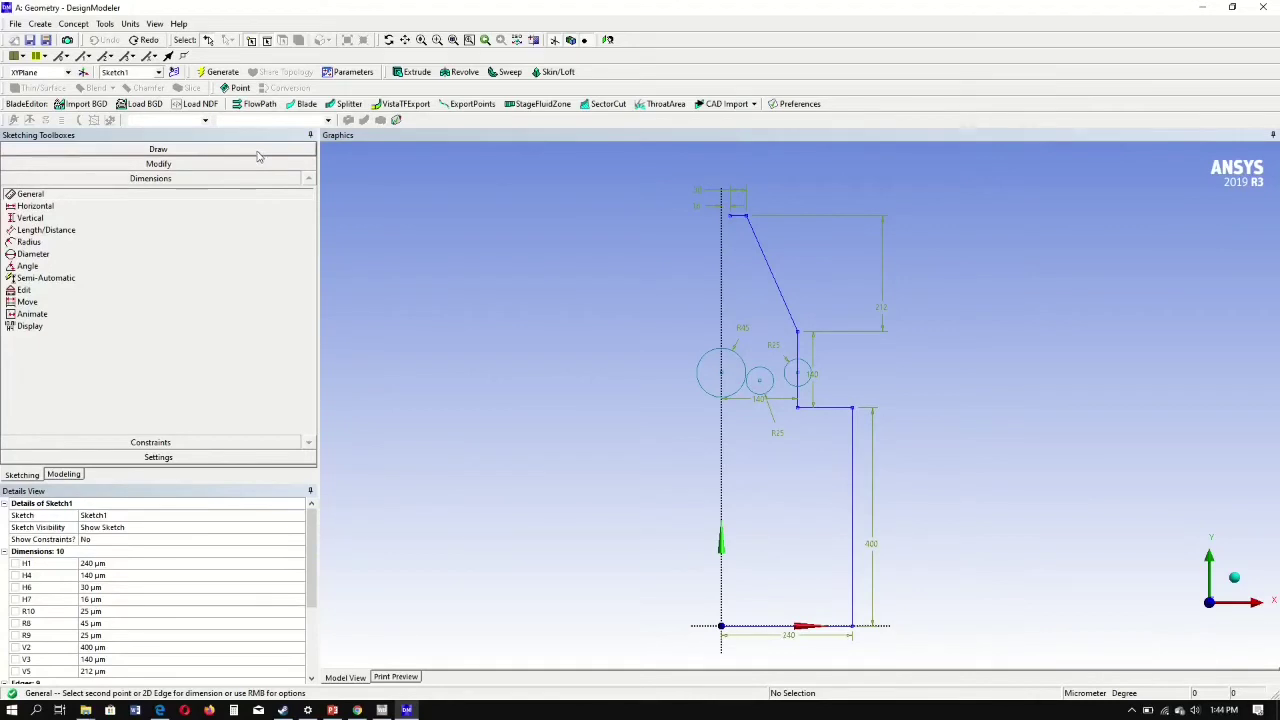
# Step: Draw an open polyline from the jaw's top-left vertex down to the large R45 circle
pyautogui.click(155, 149)
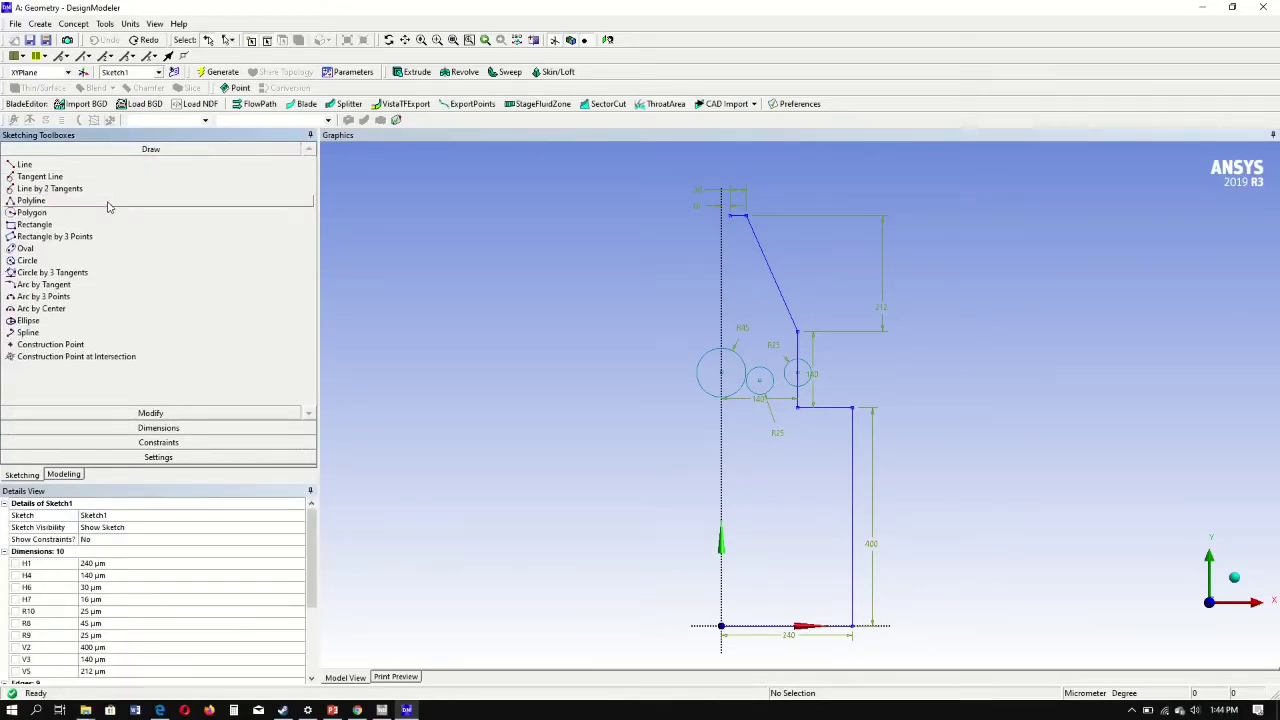
pyautogui.click(109, 205)
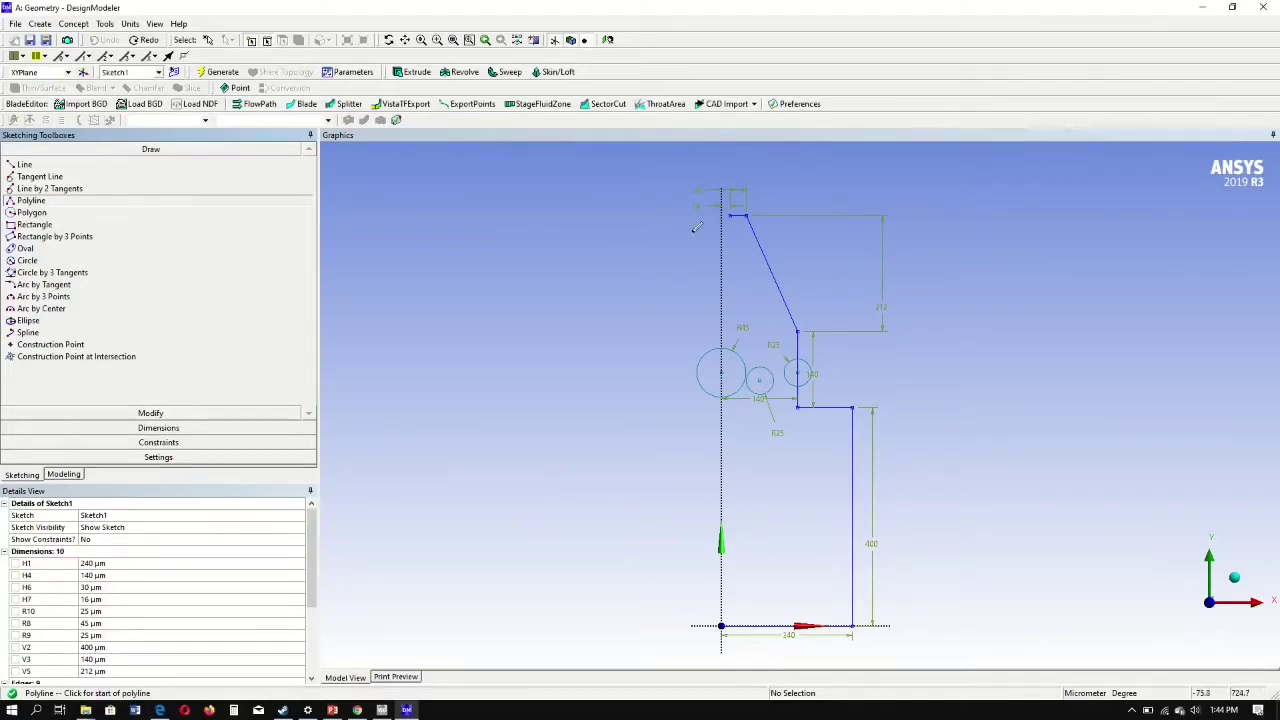
pyautogui.click(731, 211)
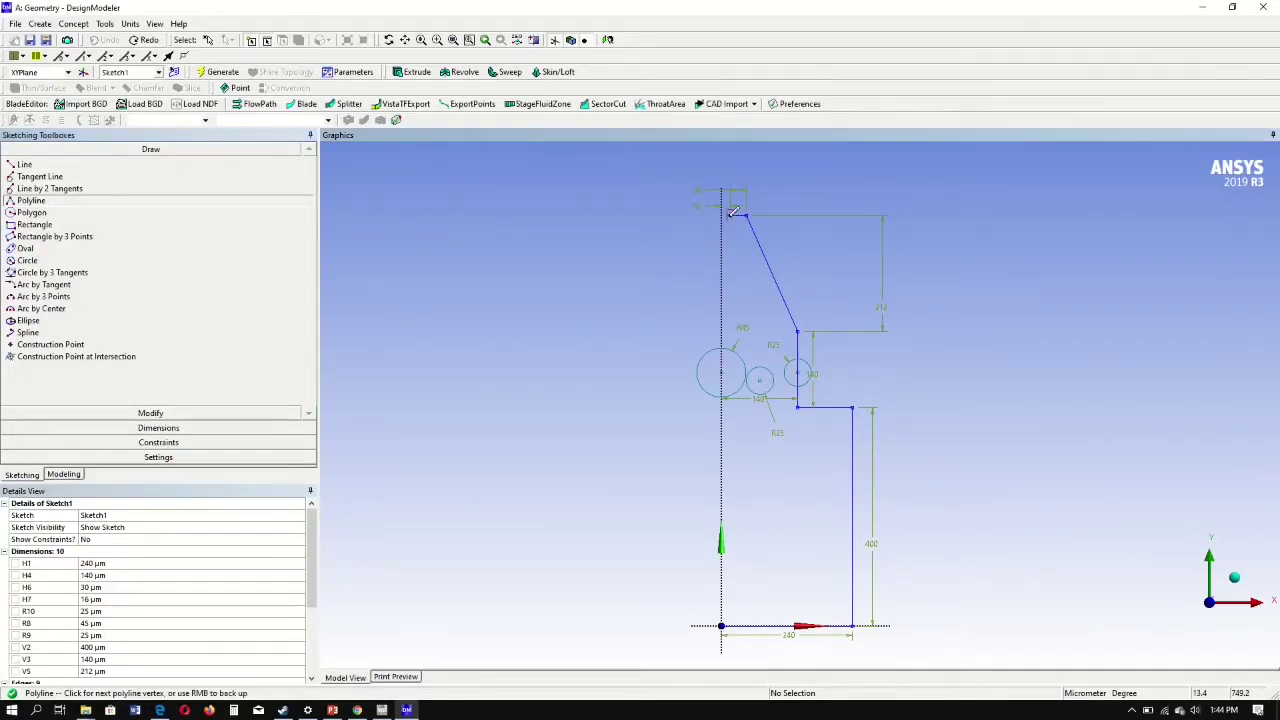
pyautogui.click(737, 349)
pyautogui.scroll(1, 773, 297)
pyautogui.rightClick(773, 297)
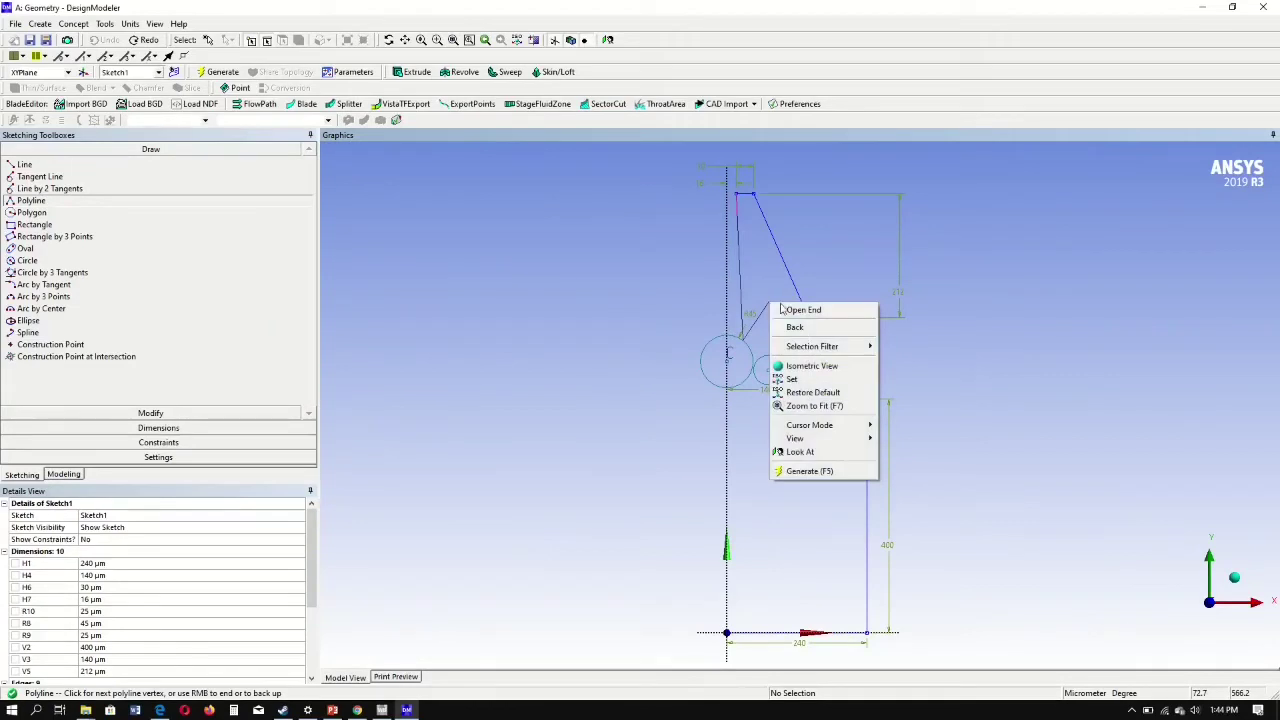
pyautogui.click(789, 307)
pyautogui.click(789, 309)
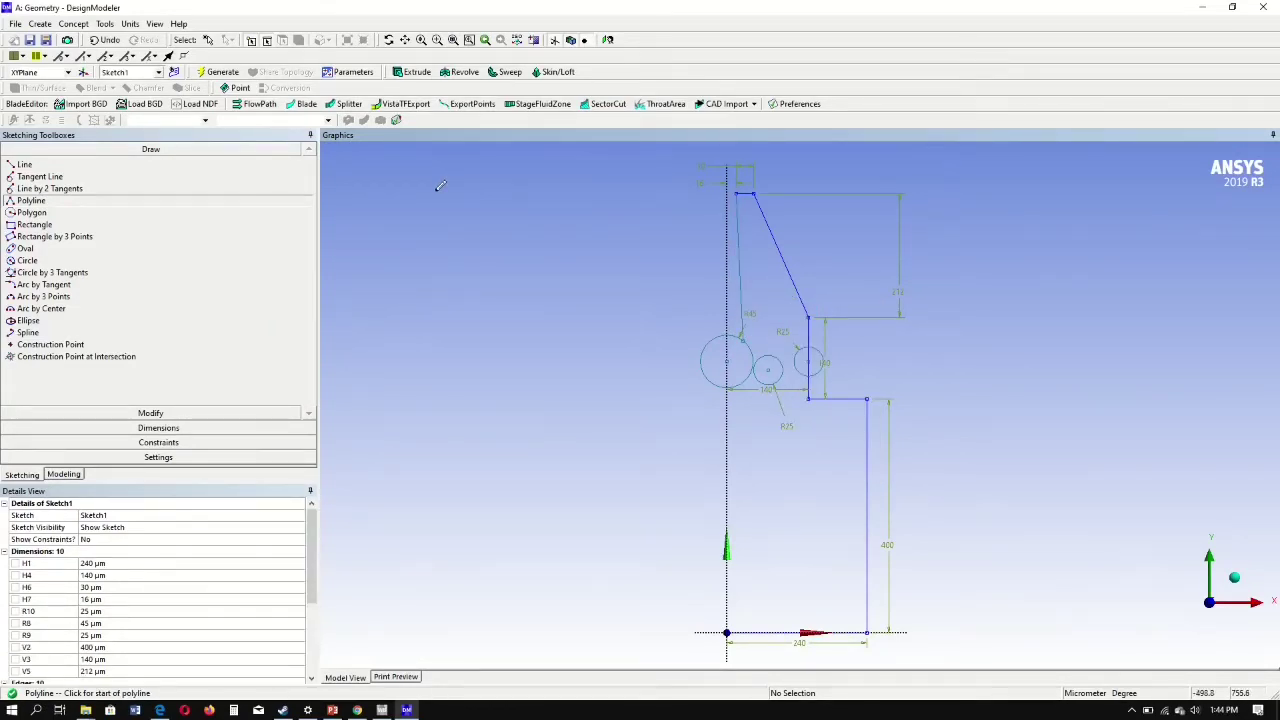
pyautogui.click(258, 428)
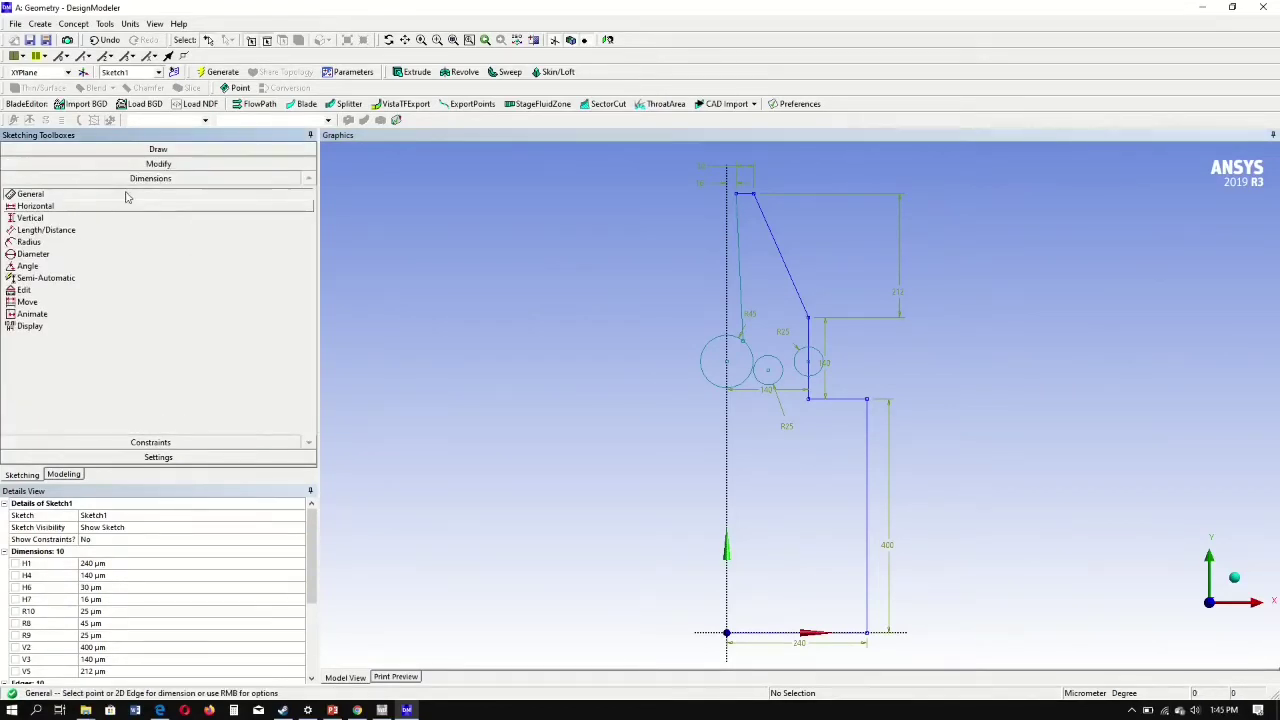
# Step: Dimension the new line's lower end to the jaw's top vertex horizontally as H11 = 10 µm
pyautogui.click(125, 206)
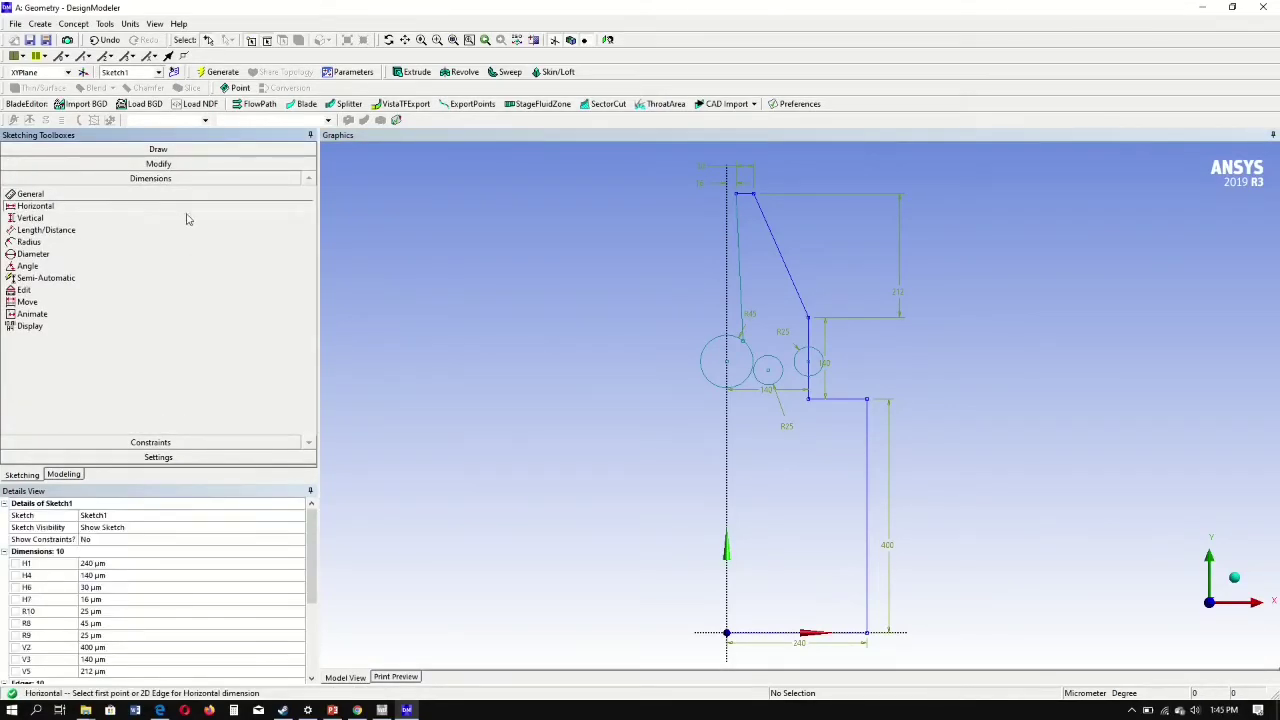
pyautogui.click(745, 348)
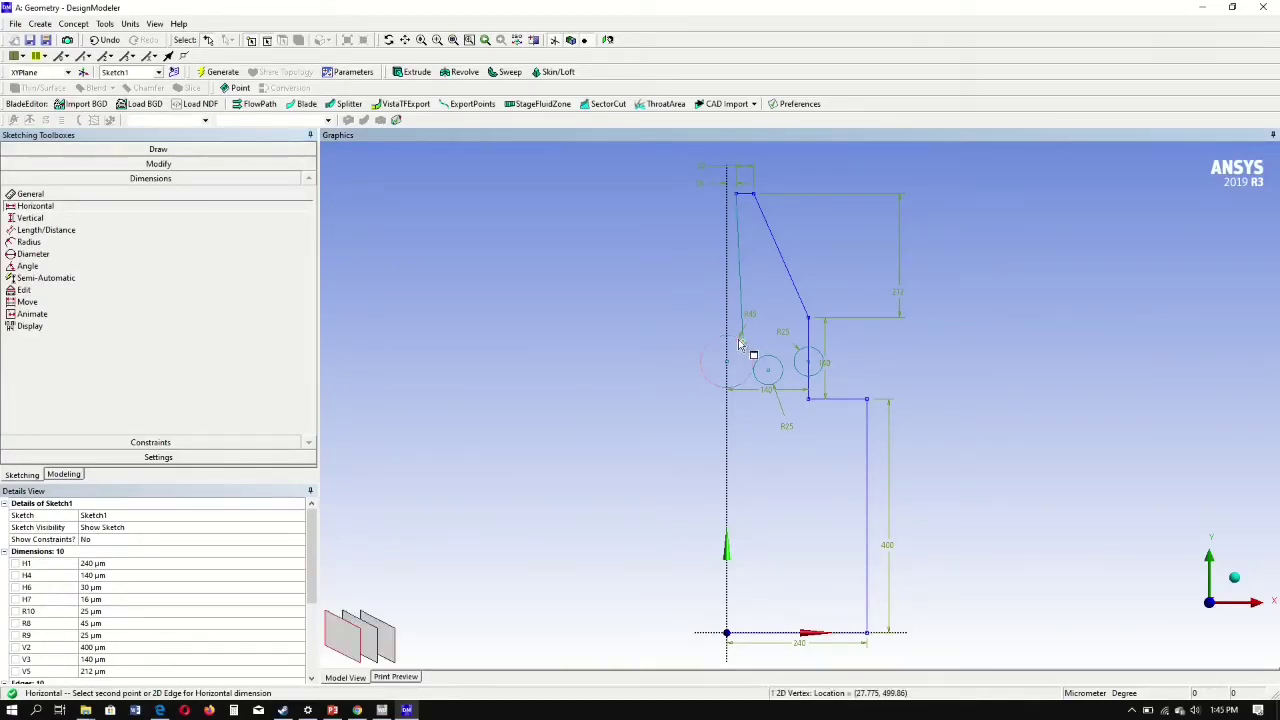
pyautogui.click(728, 337)
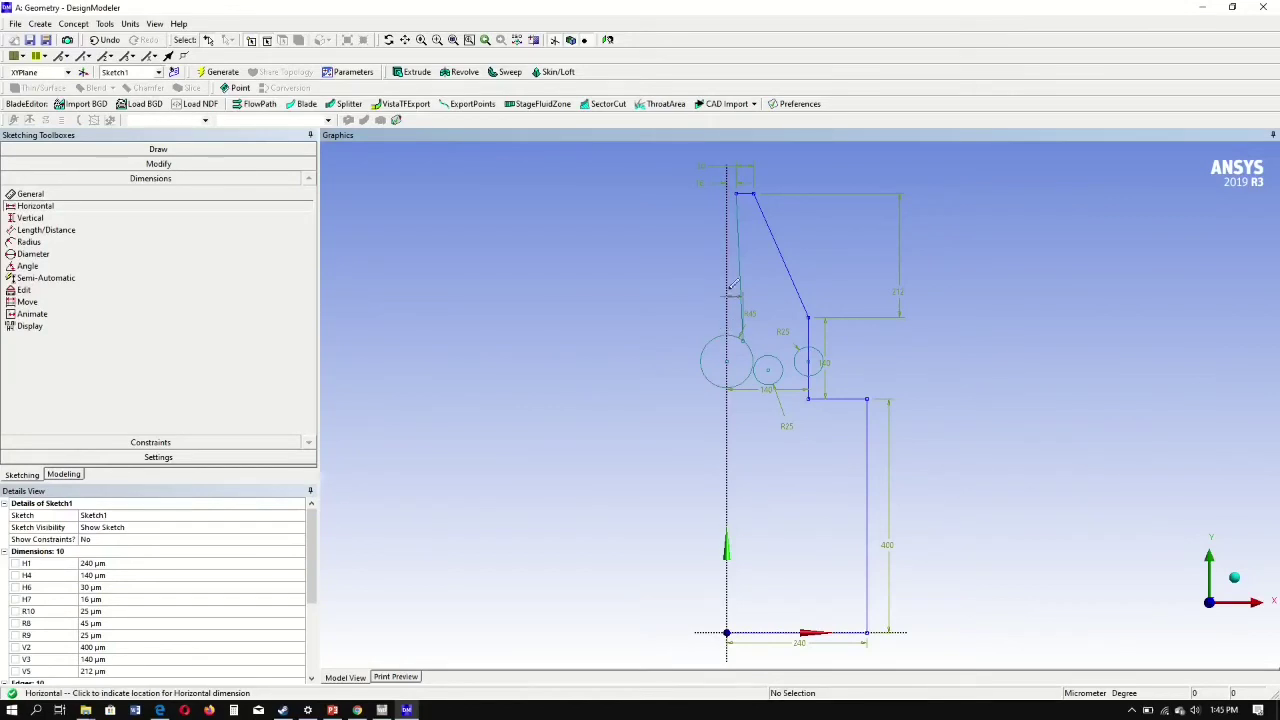
pyautogui.click(745, 152)
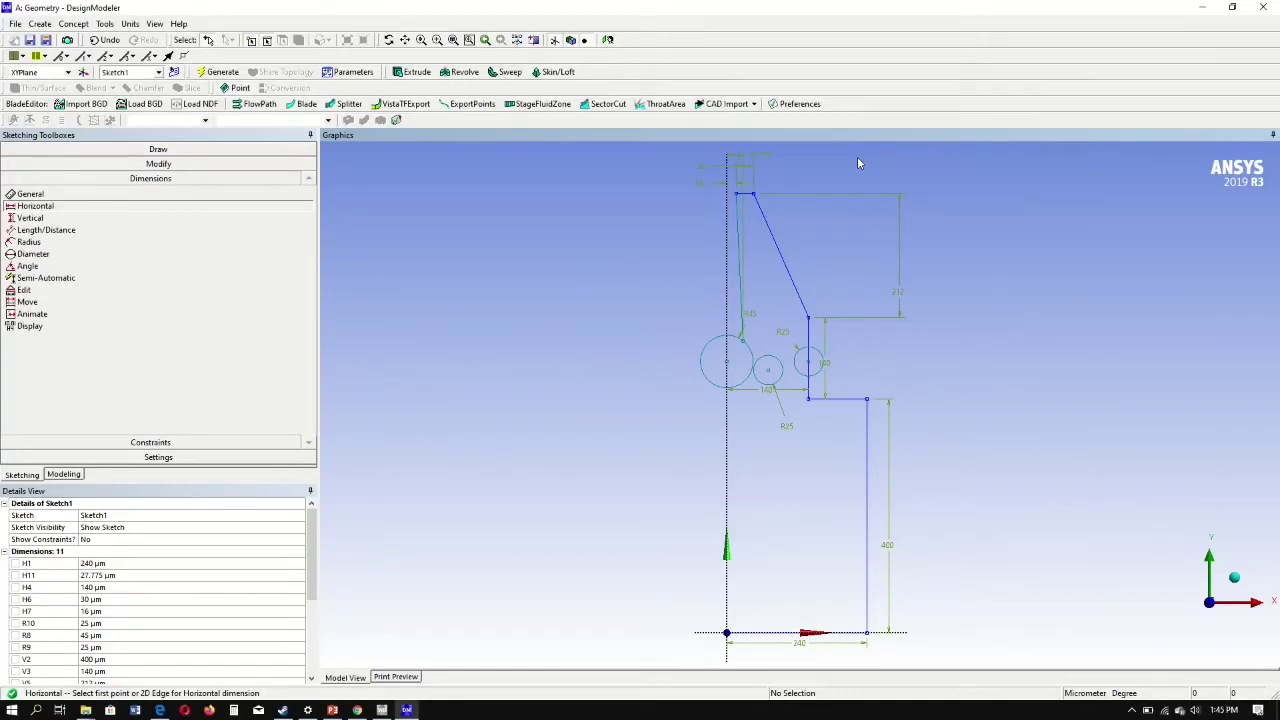
pyautogui.click(93, 576)
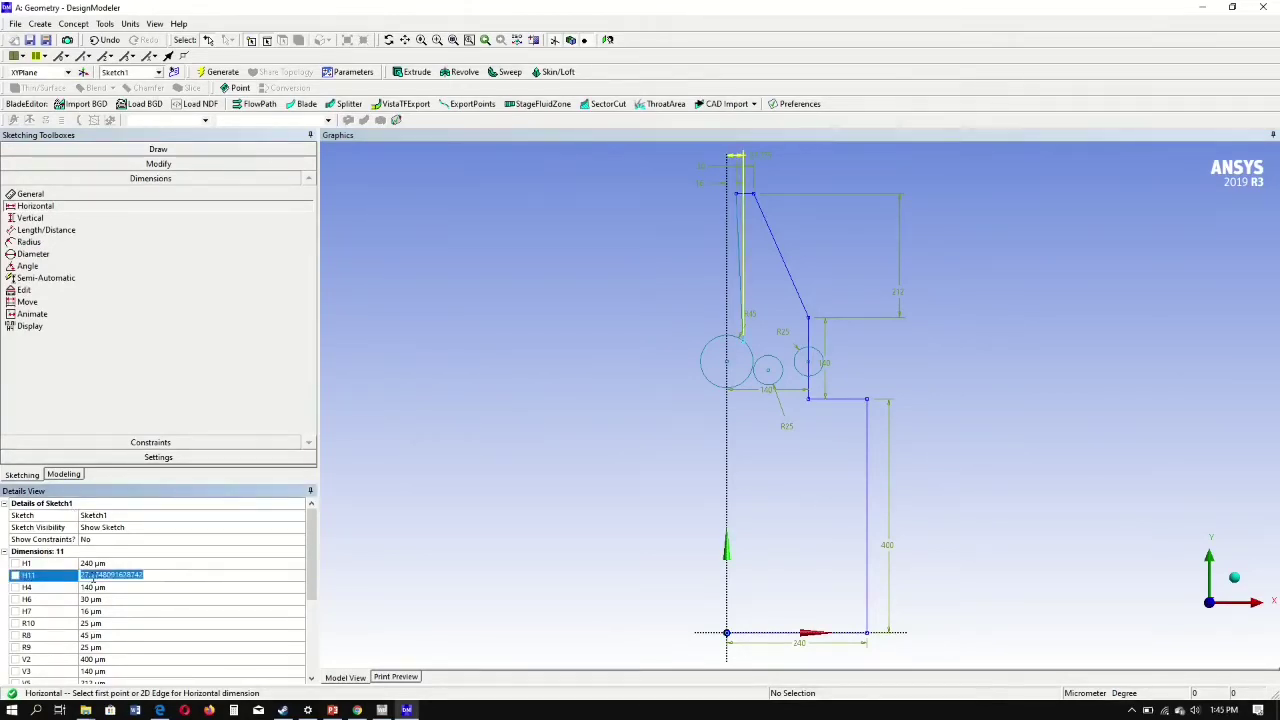
pyautogui.write('10')
pyautogui.press('Return')
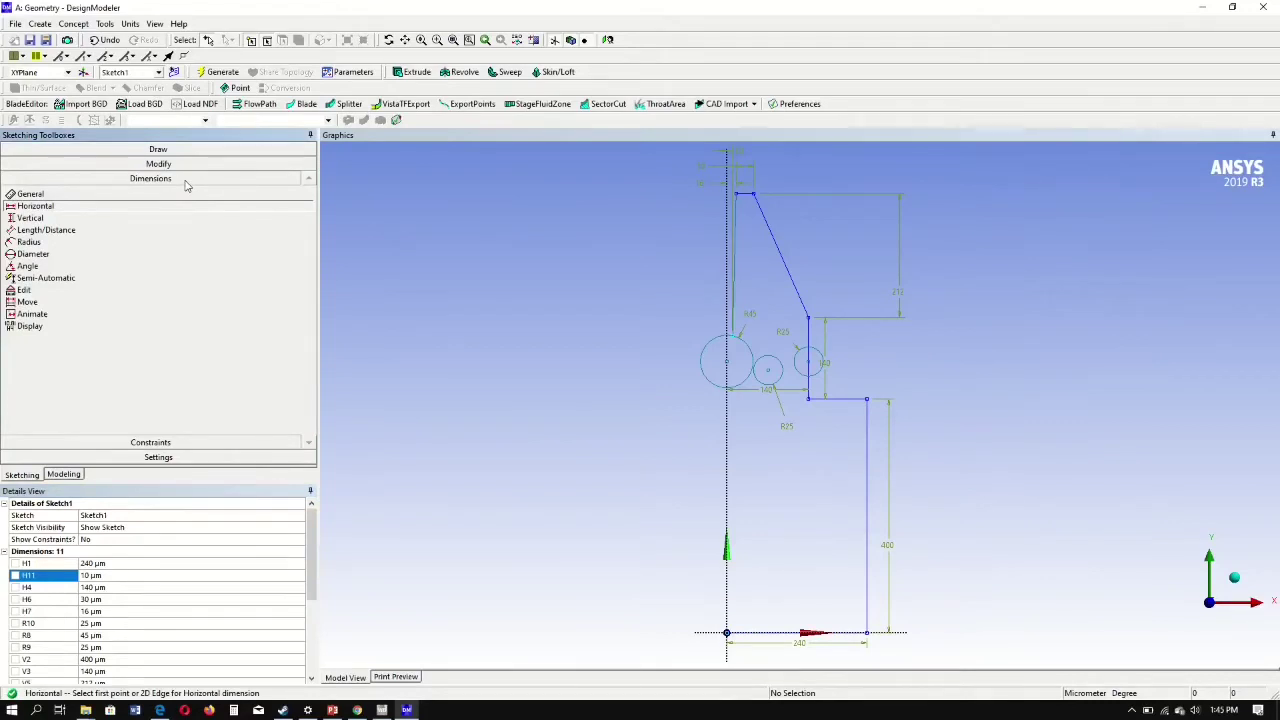
pyautogui.click(180, 220)
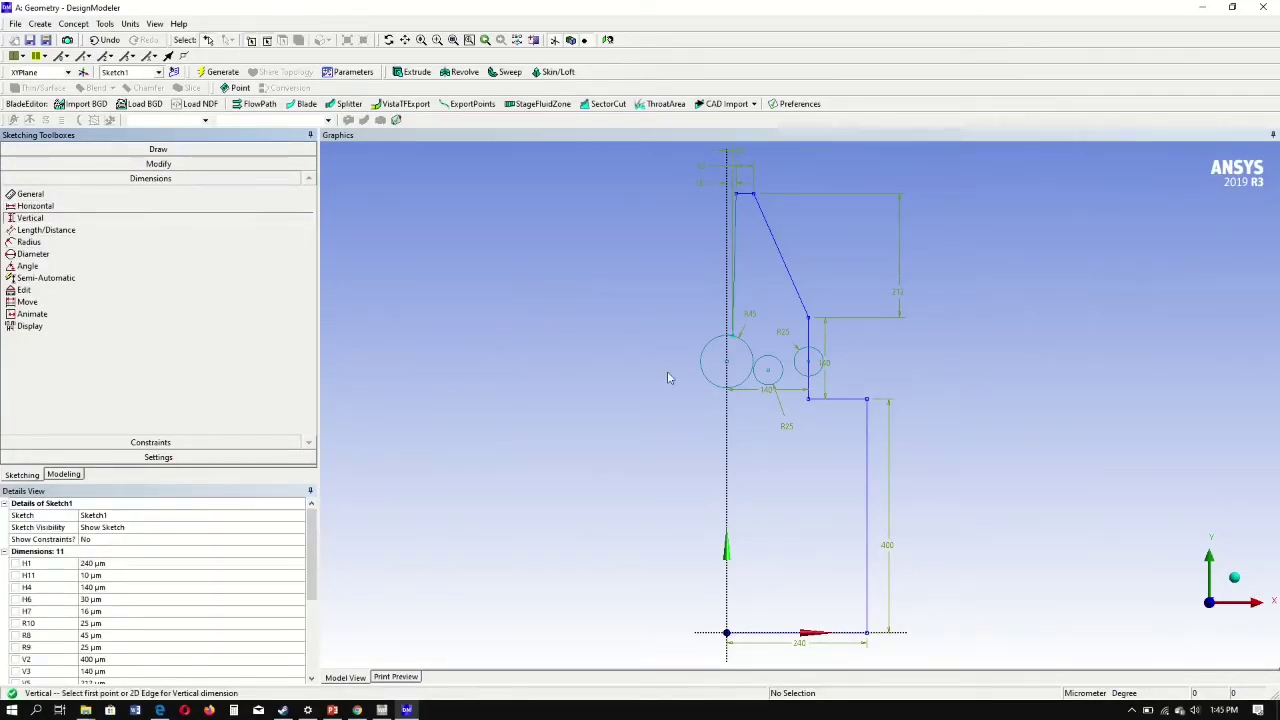
# Step: Add vertical dimensions from each of the three circle centres to the horizontal step edge
pyautogui.click(737, 371)
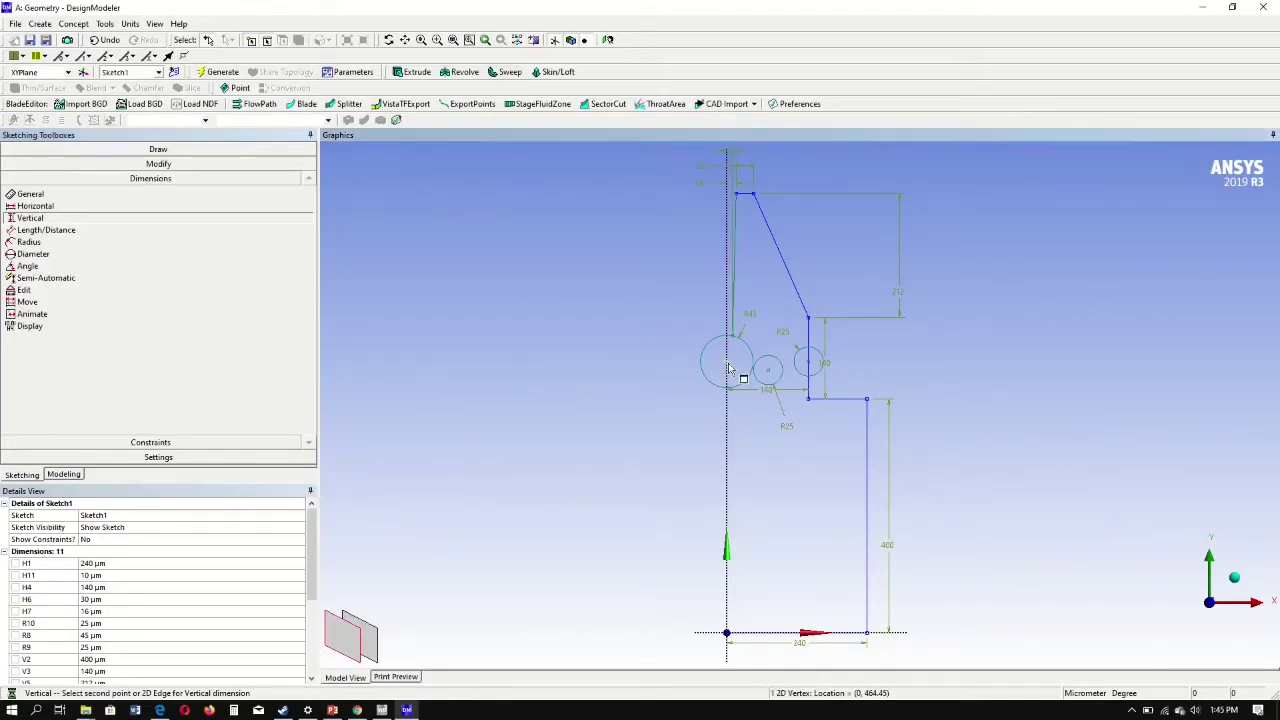
pyautogui.click(850, 406)
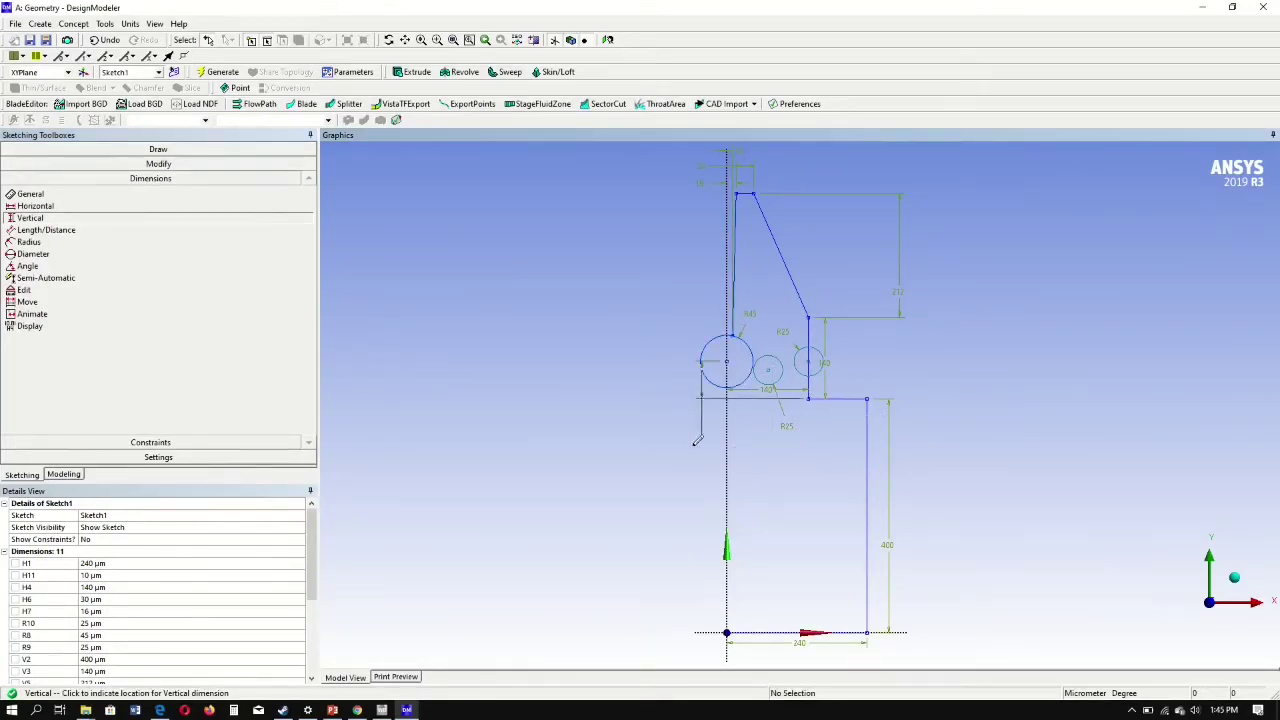
pyautogui.click(566, 405)
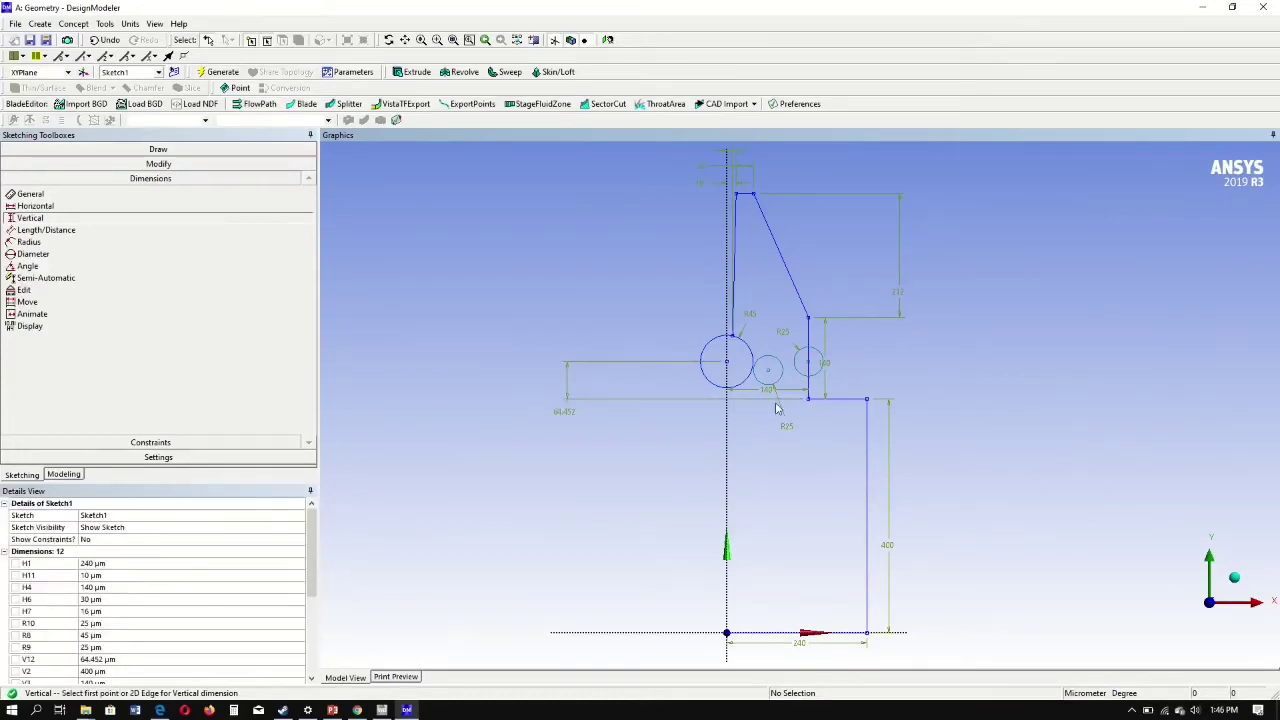
pyautogui.click(768, 374)
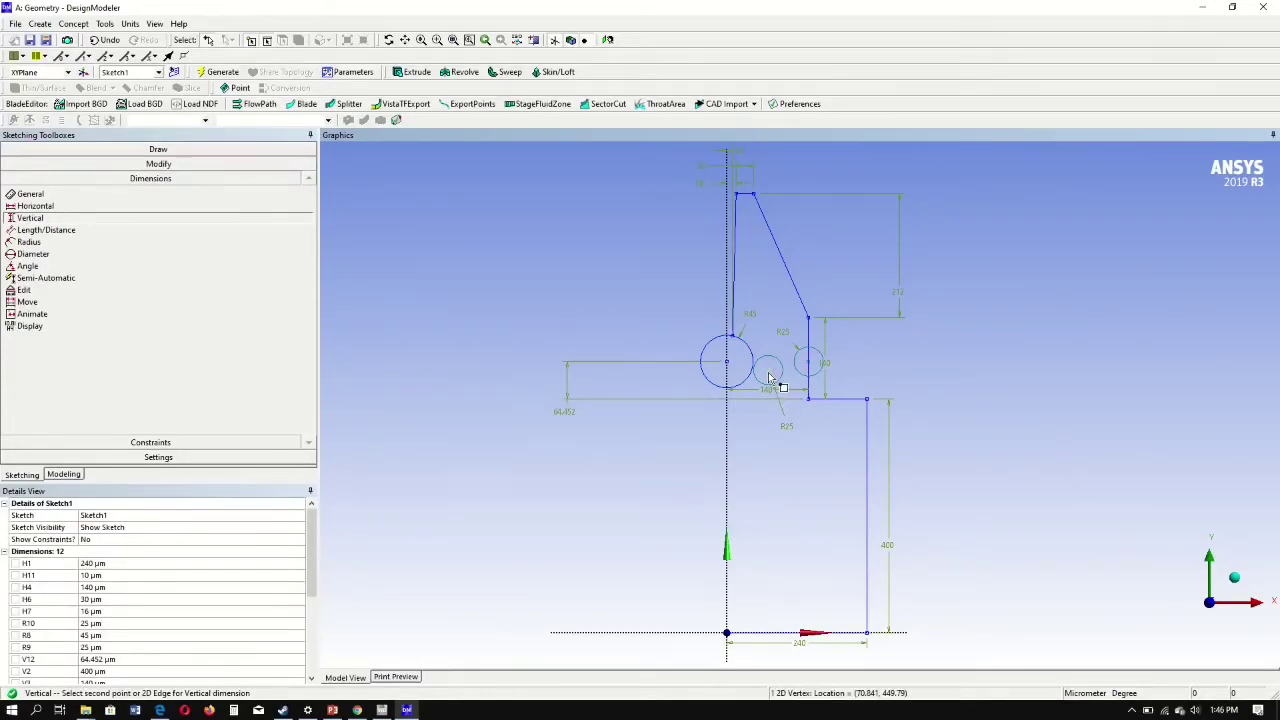
pyautogui.click(830, 400)
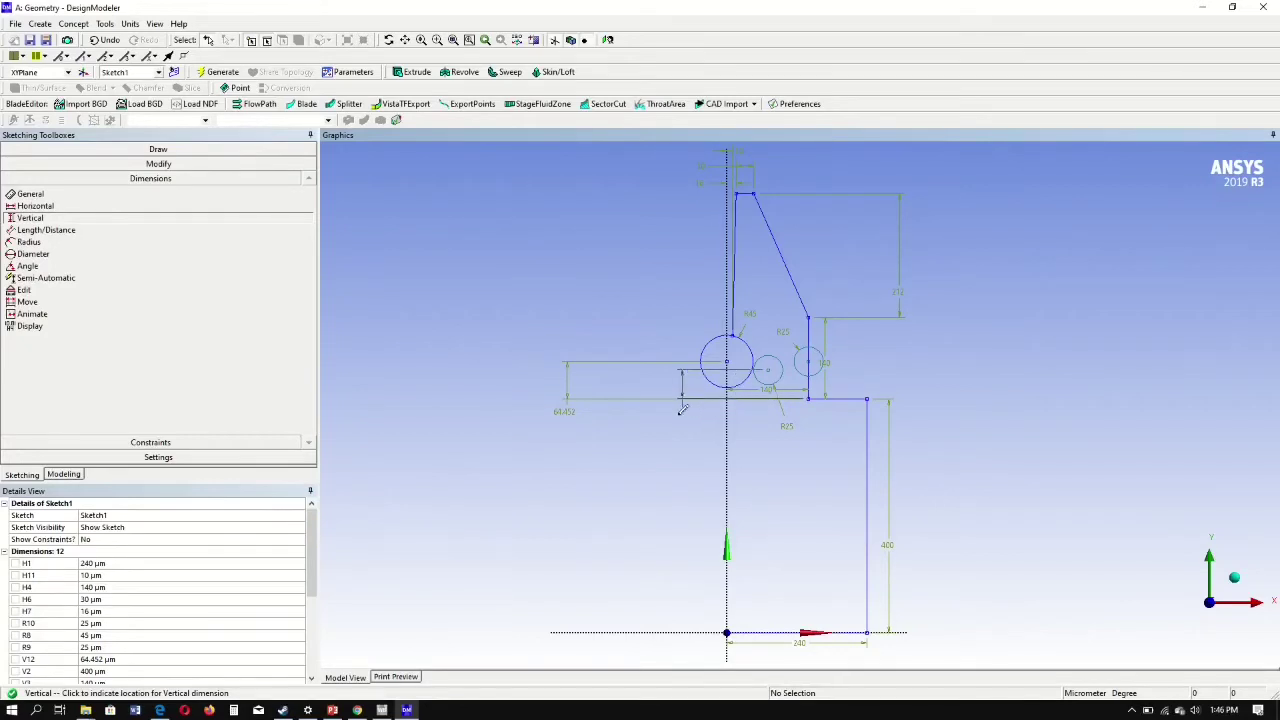
pyautogui.click(629, 409)
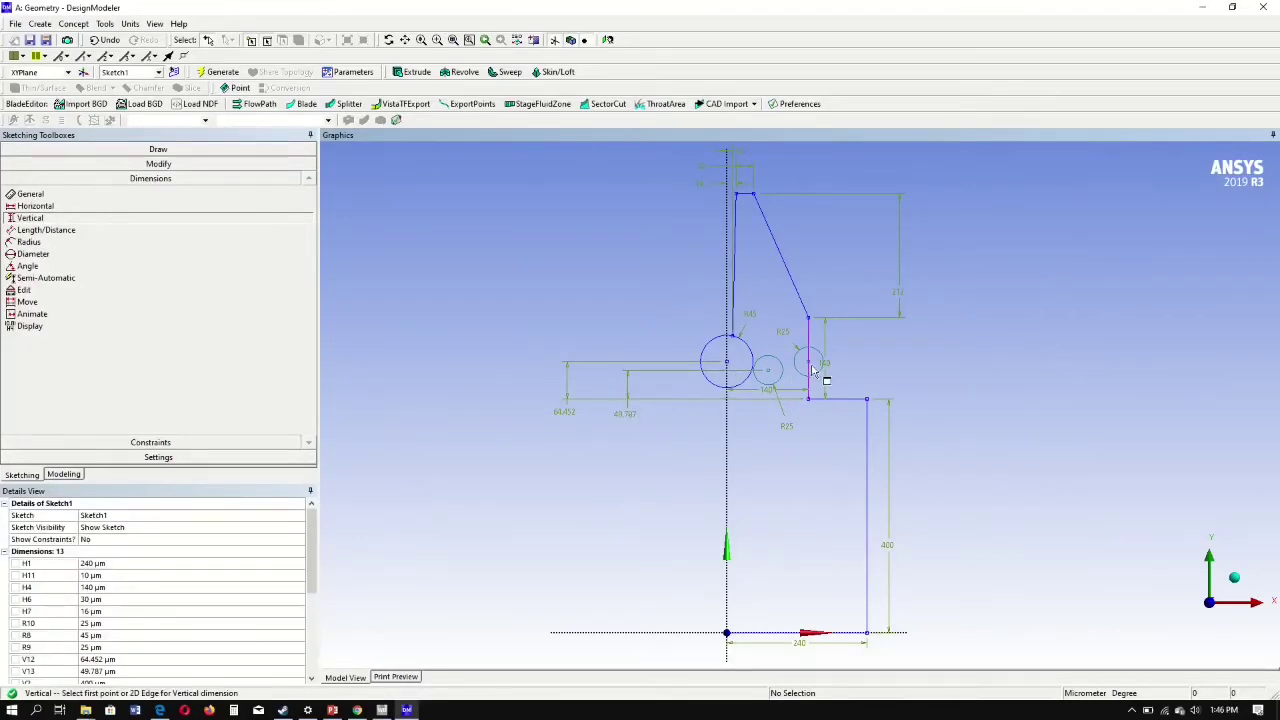
pyautogui.click(812, 372)
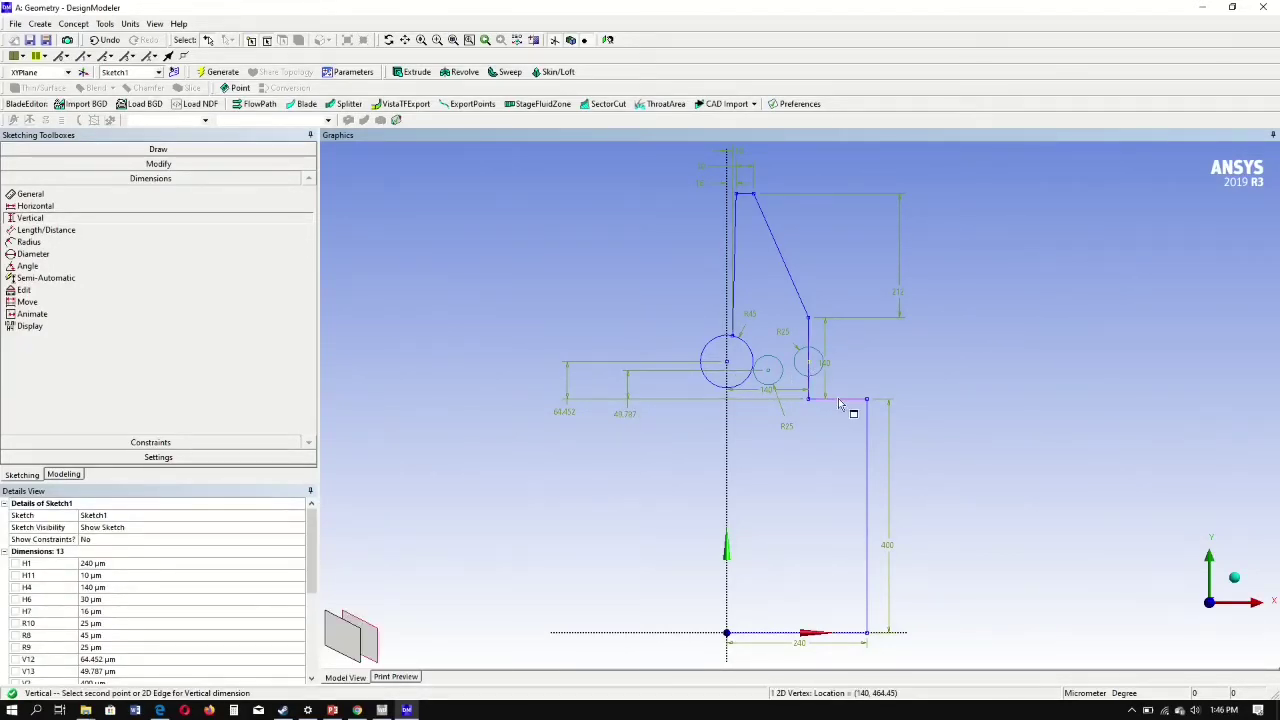
pyautogui.click(840, 402)
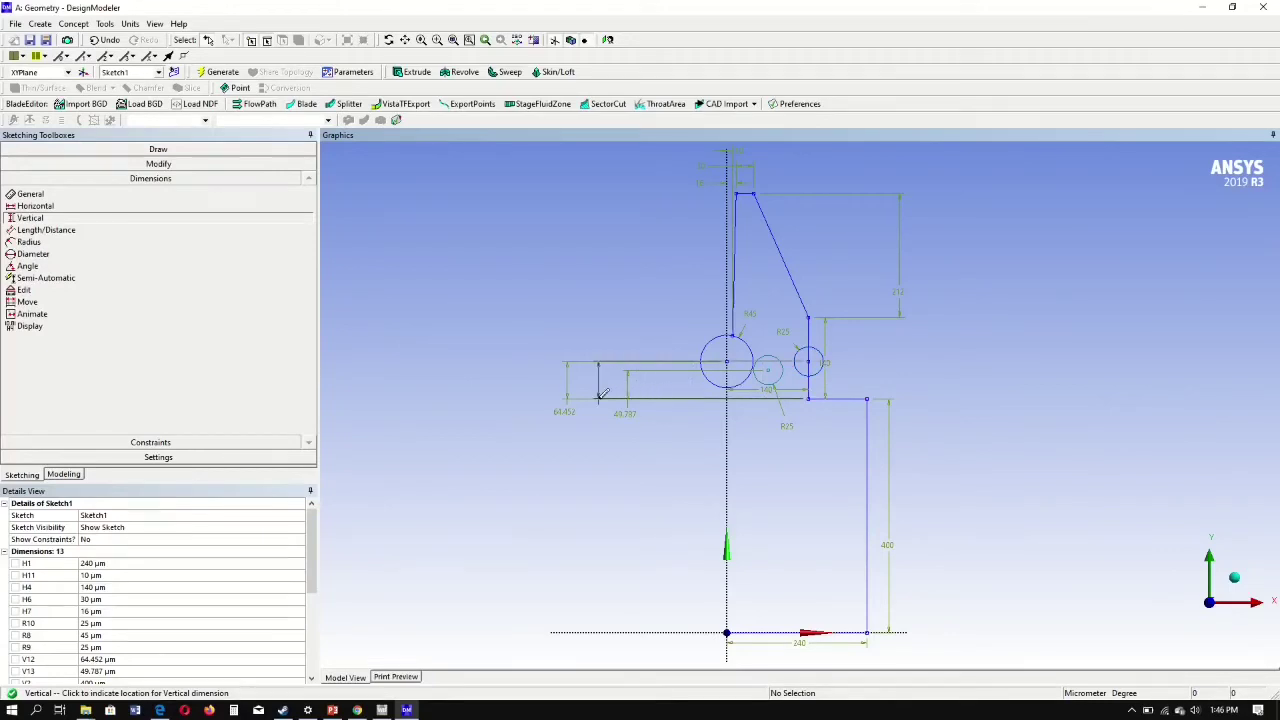
pyautogui.click(598, 393)
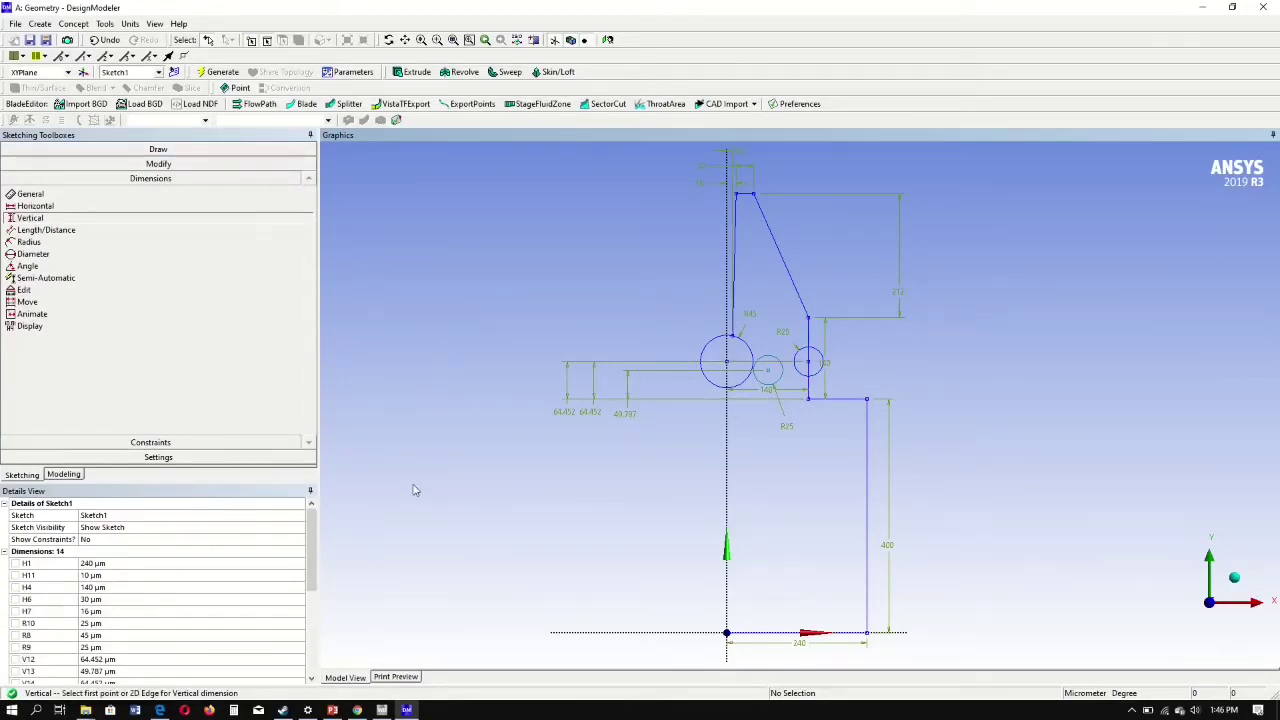
# Step: Set V12, V13 and V14 to 77 µm each
pyautogui.click(108, 660)
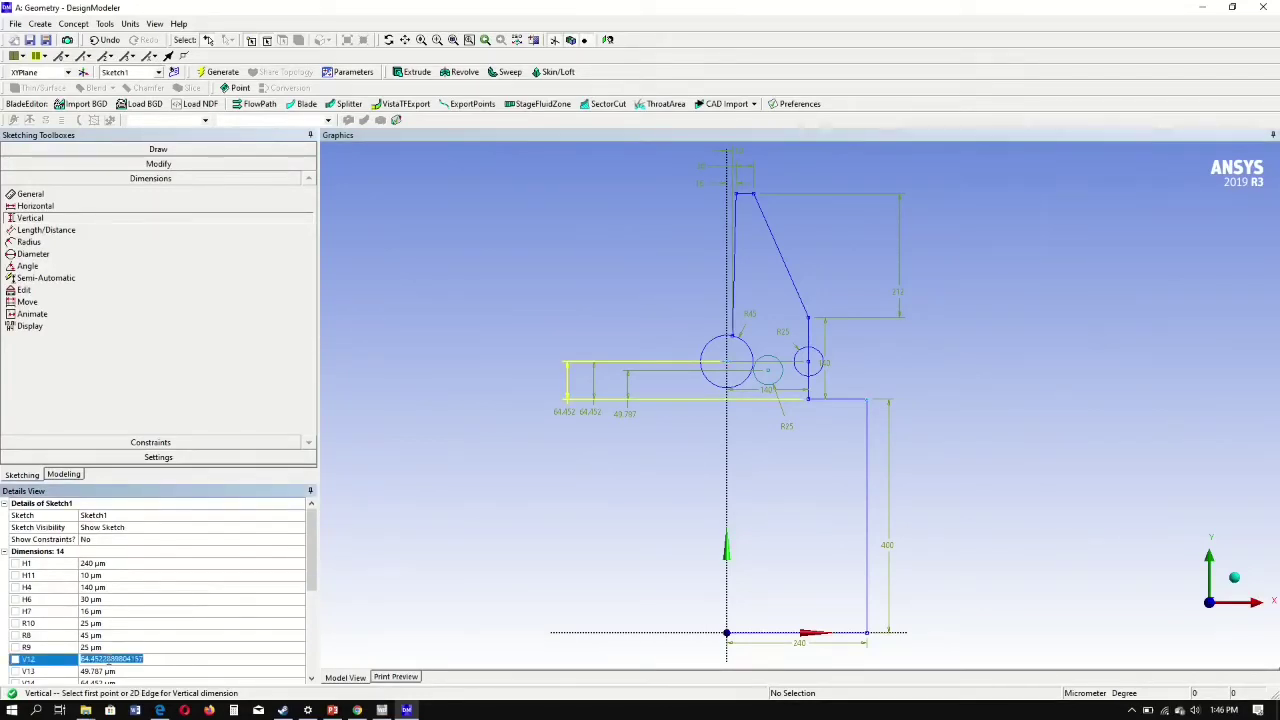
pyautogui.write('77')
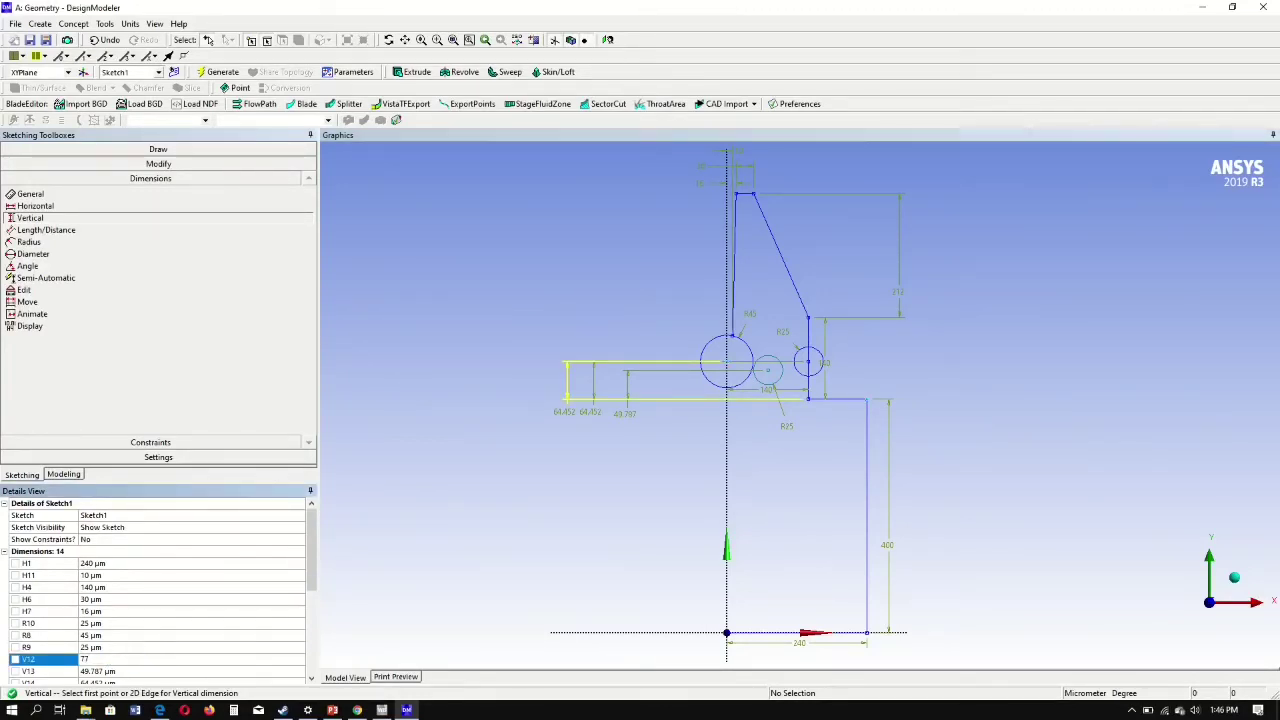
pyautogui.press('Return')
pyautogui.click(105, 671)
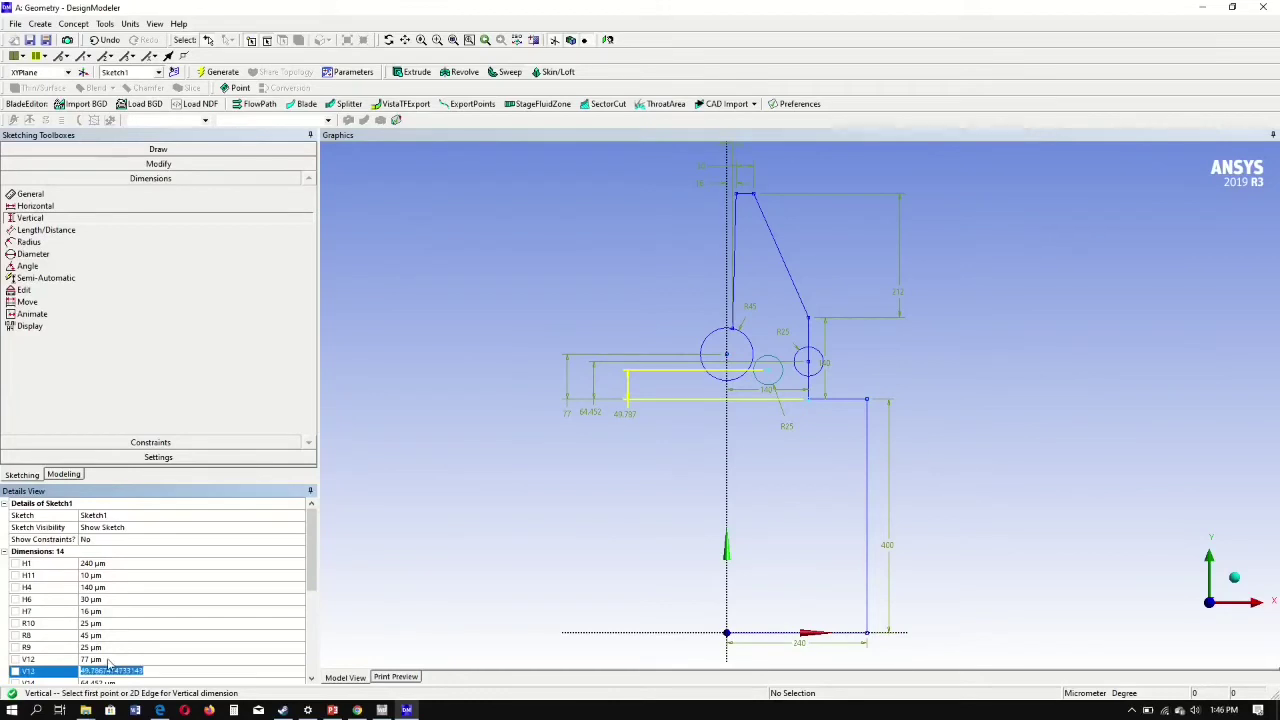
pyautogui.write('77')
pyautogui.press('Return')
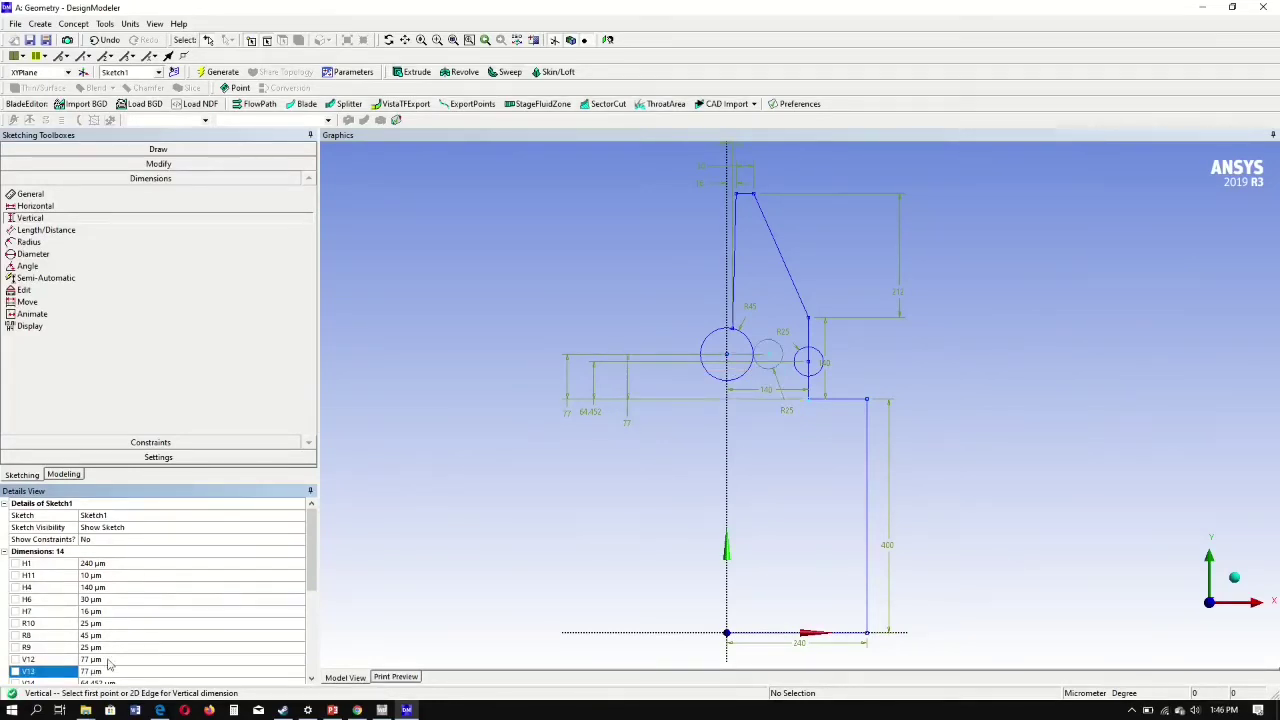
pyautogui.click(108, 663)
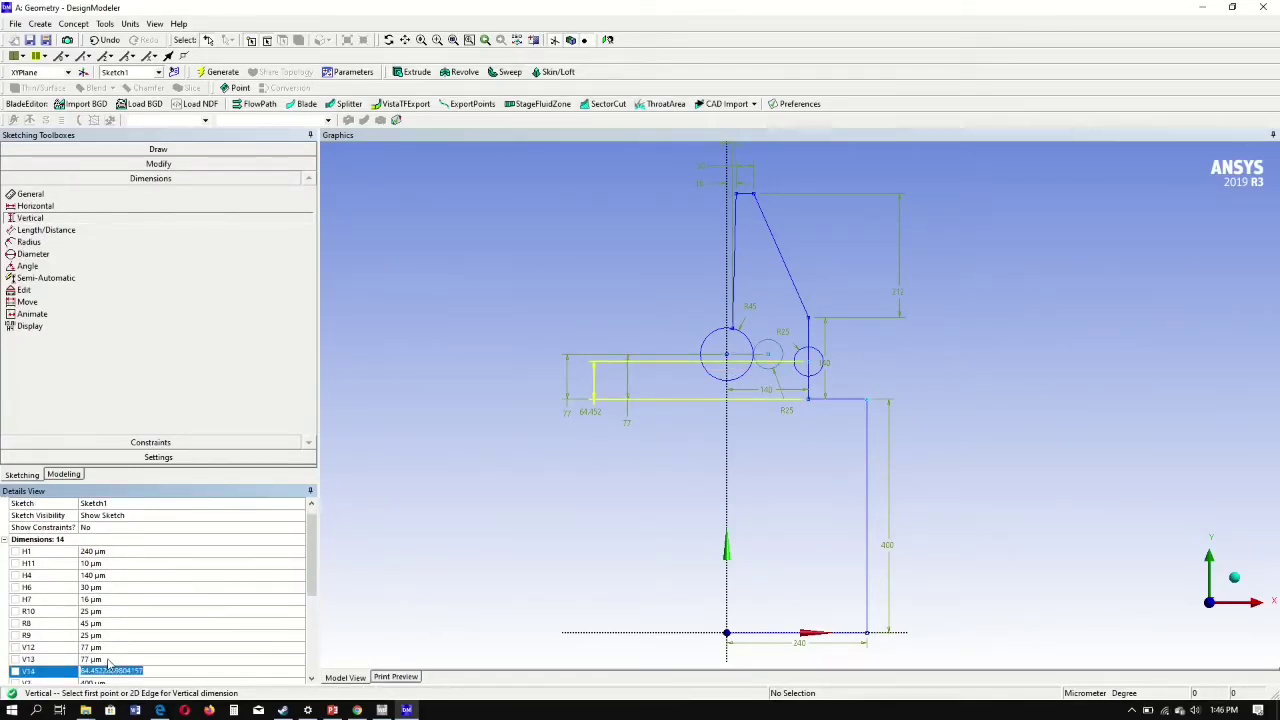
pyautogui.write('77')
pyautogui.press('Return')
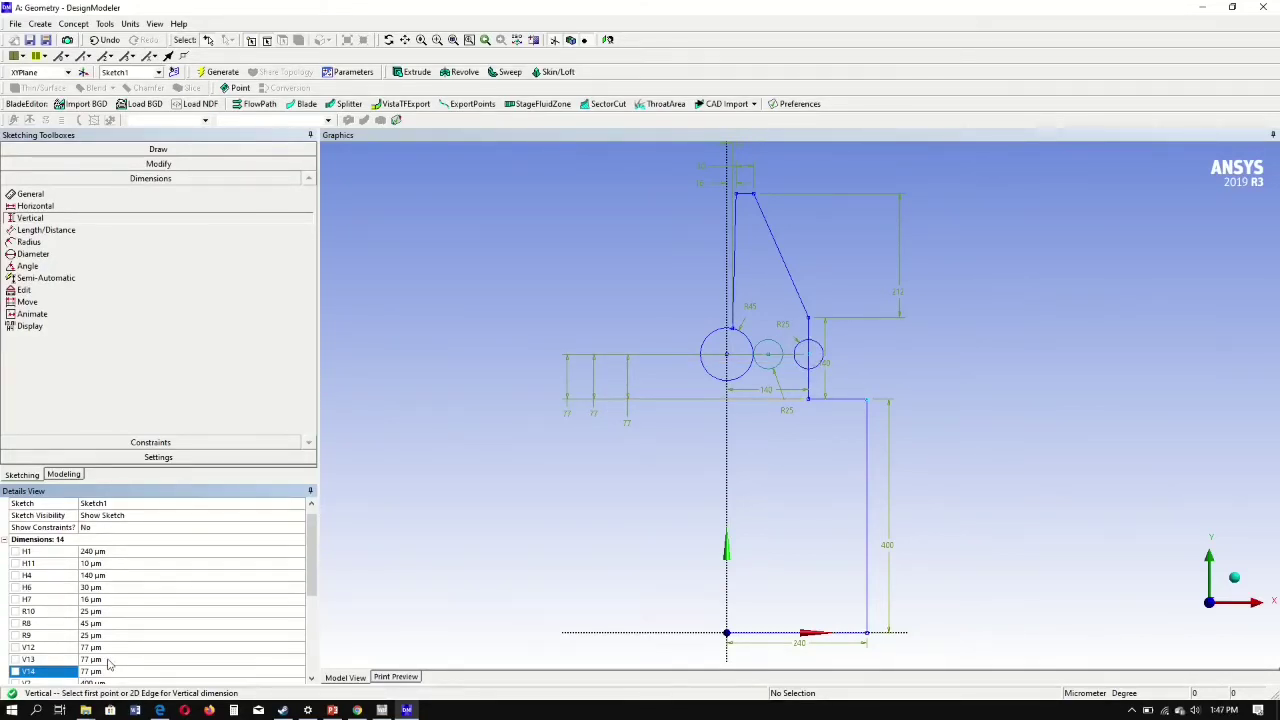
# Step: Dimension the middle circle's centre horizontally to the vertical centre line as H15 = 80 µm
pyautogui.click(86, 206)
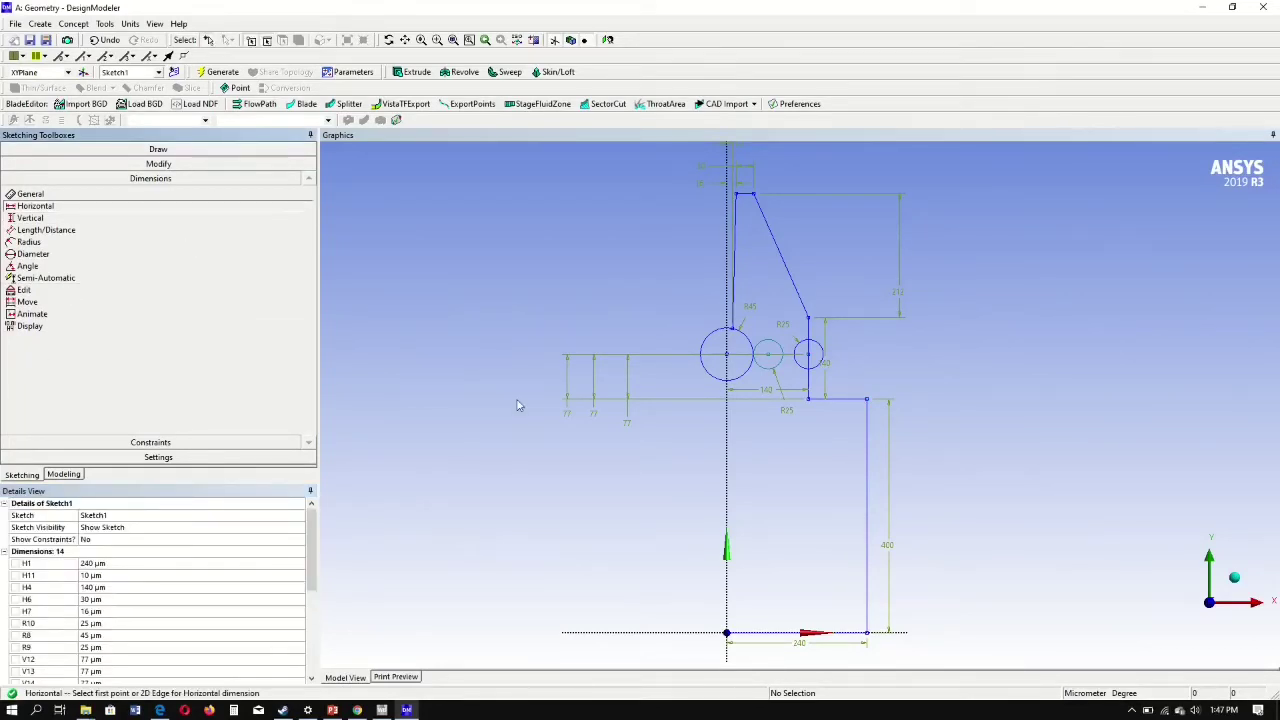
pyautogui.click(768, 355)
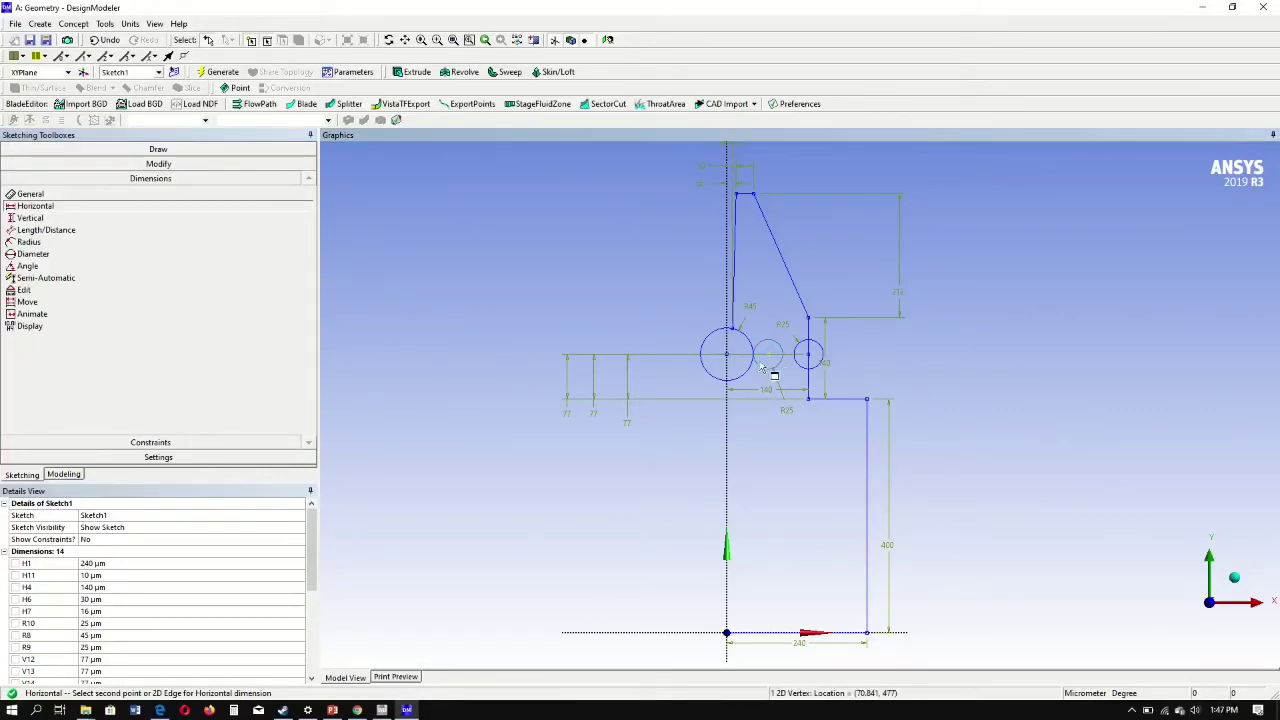
pyautogui.click(729, 406)
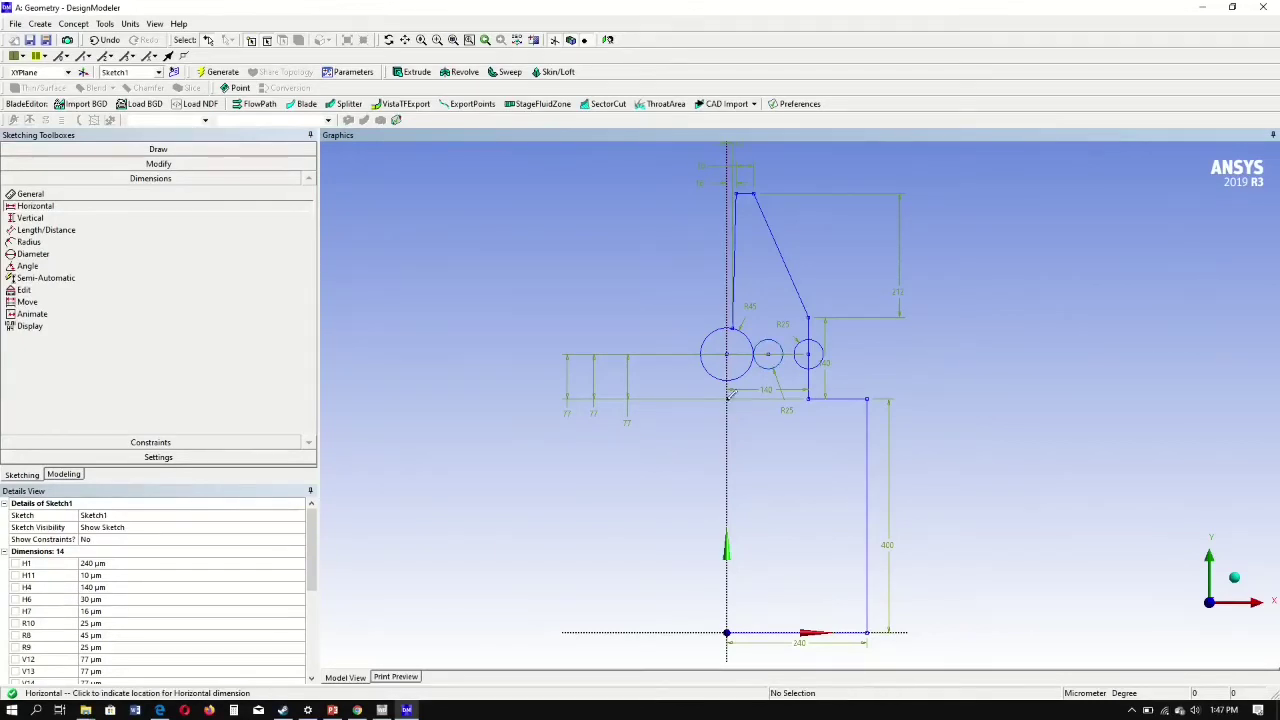
pyautogui.click(755, 478)
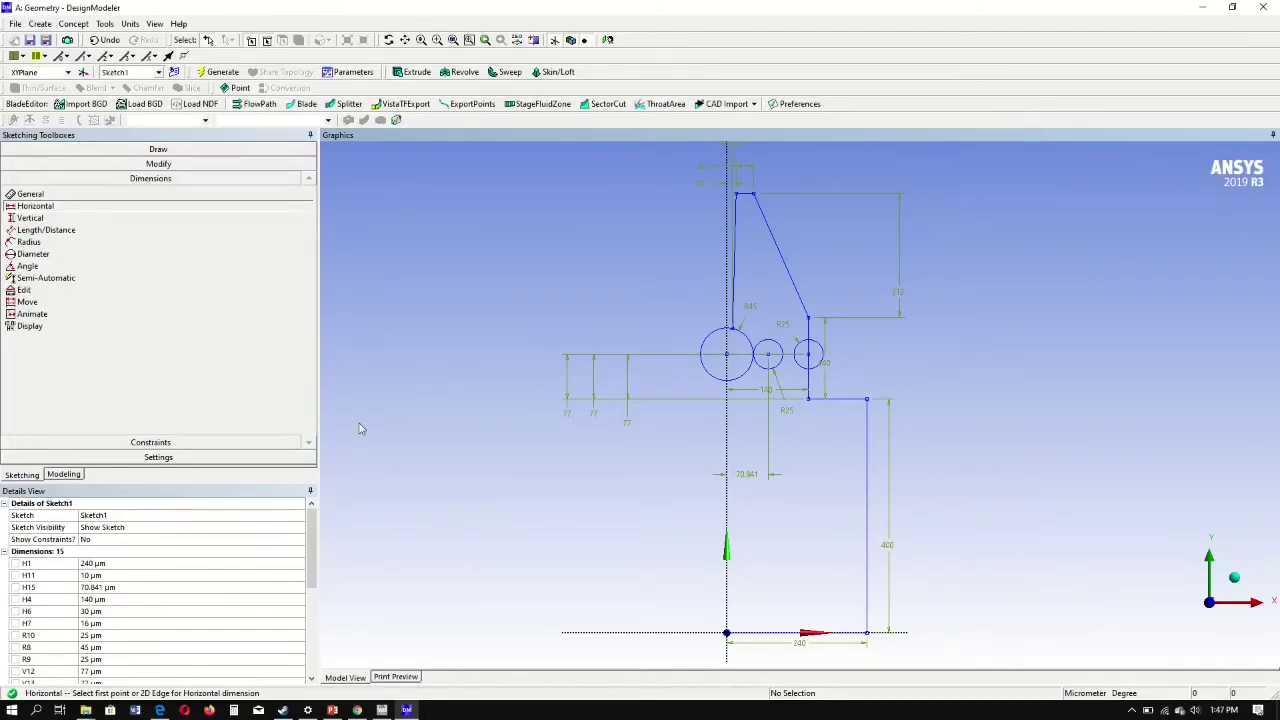
pyautogui.click(90, 588)
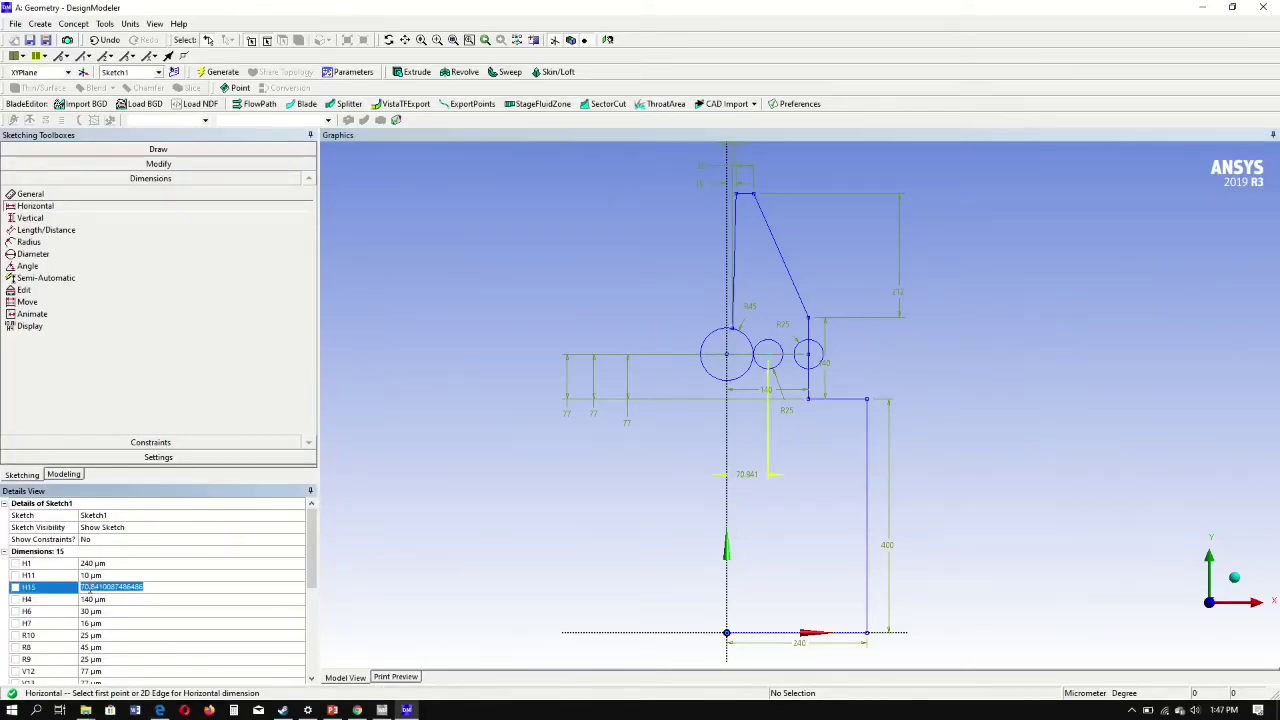
pyautogui.write('80')
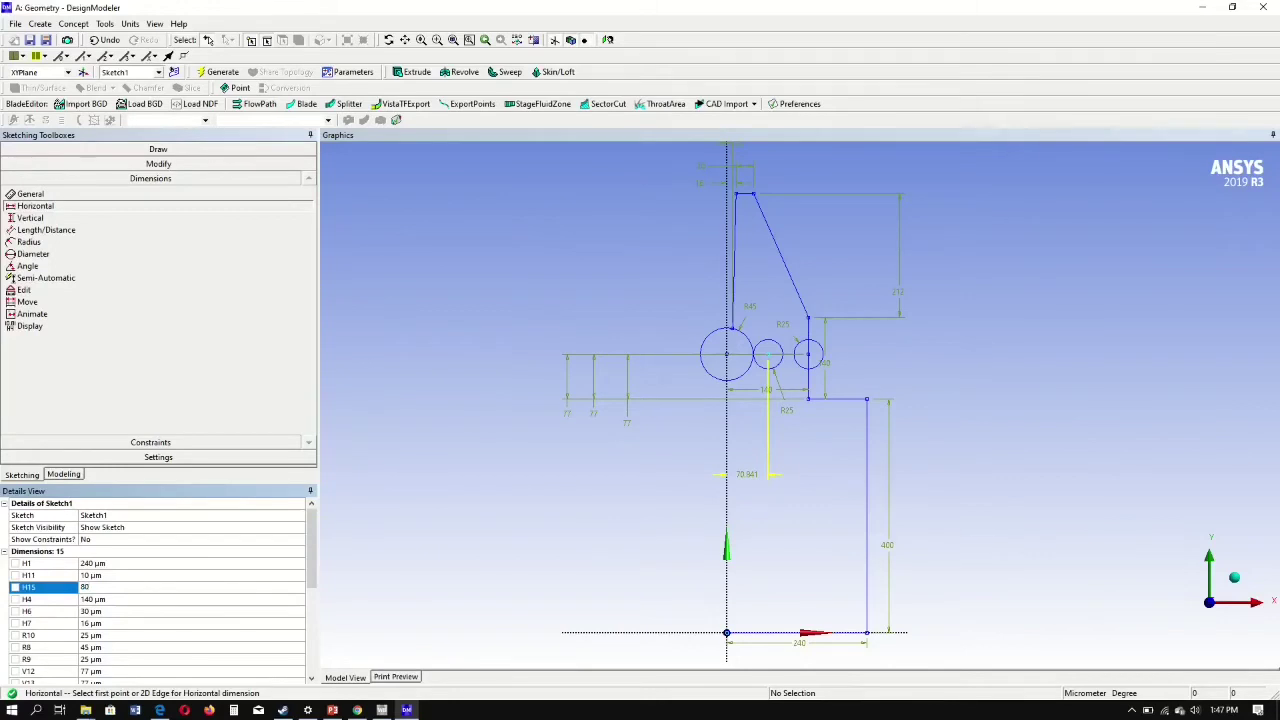
pyautogui.press('Return')
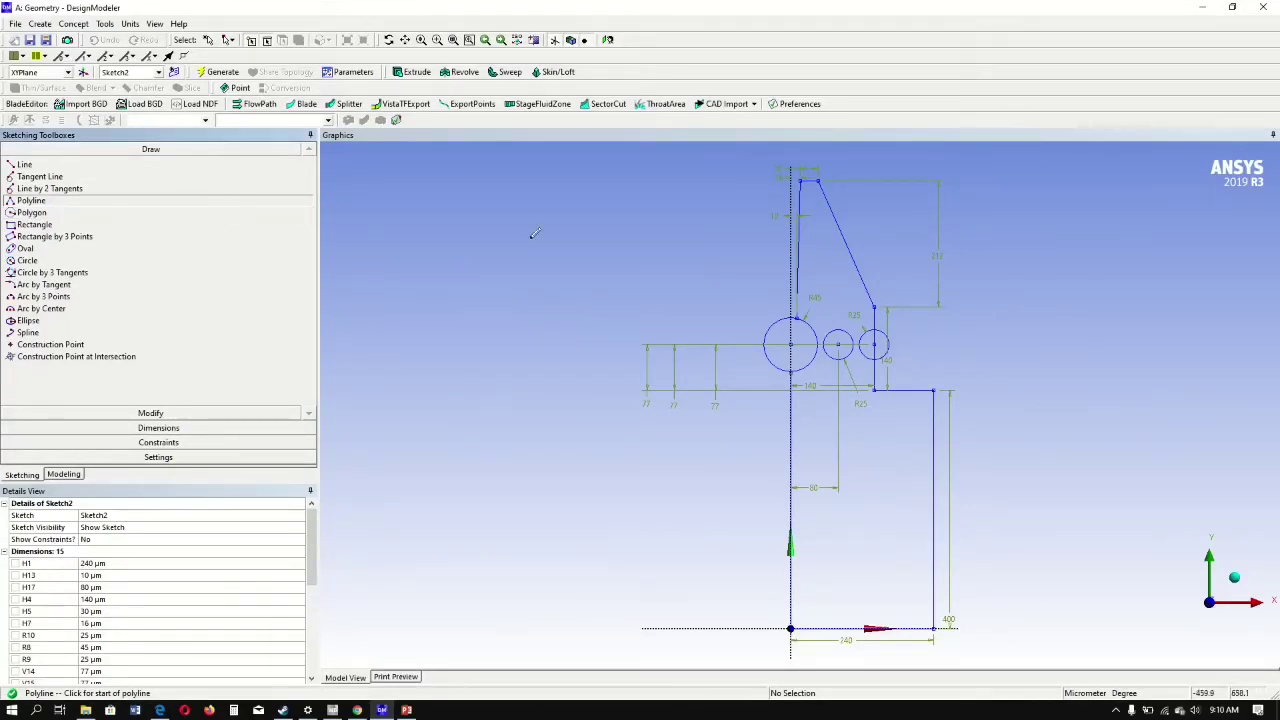
# Step: Draw two open polylines running down from the middle circle and across toward the centre line
pyautogui.click(850, 349)
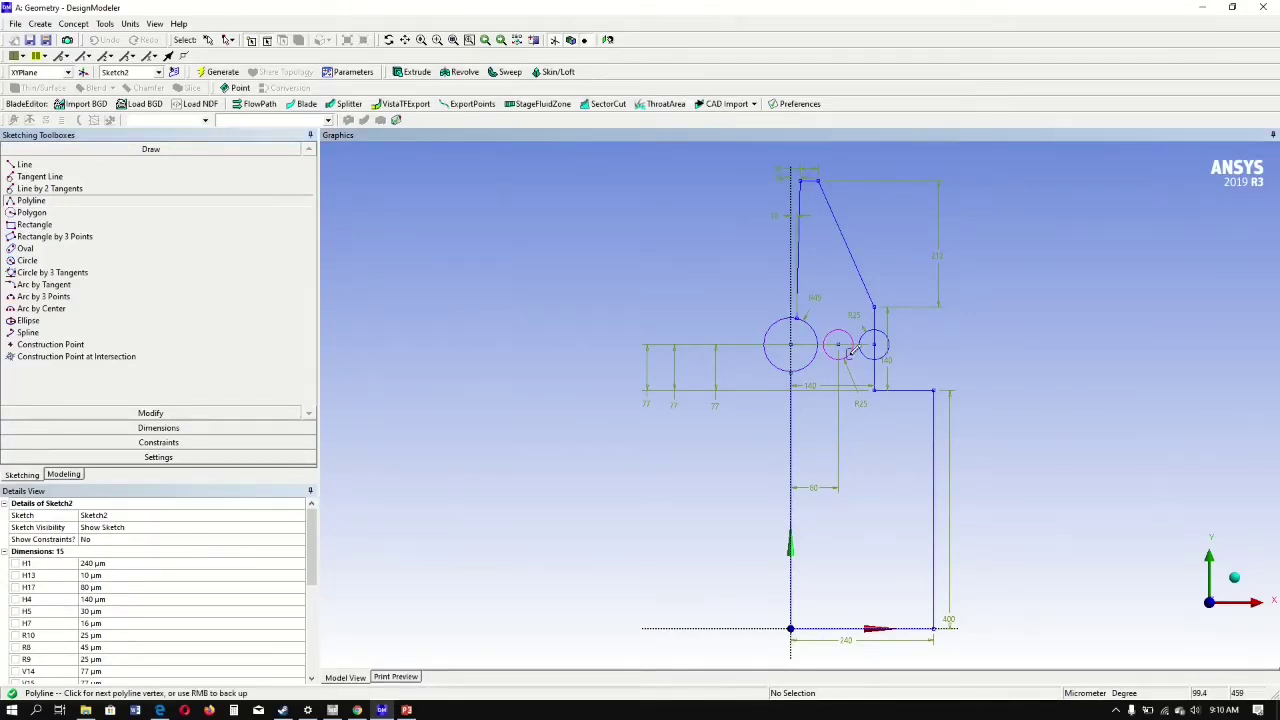
pyautogui.click(858, 543)
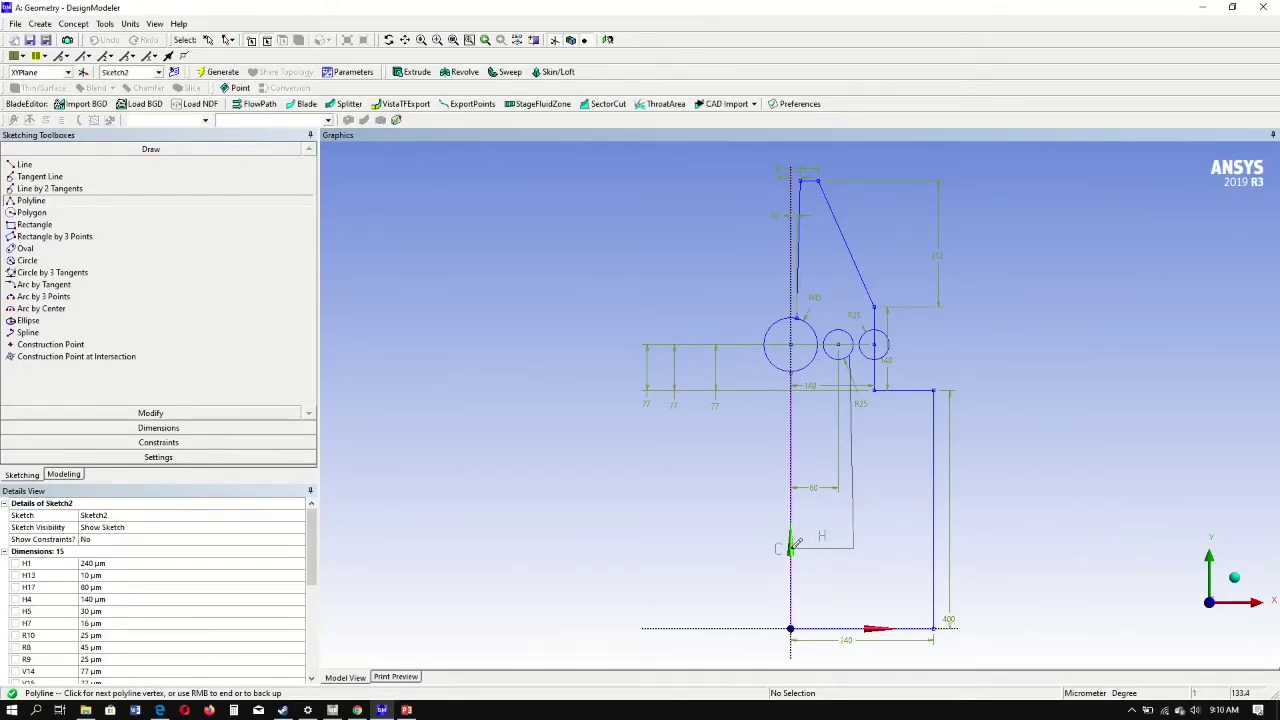
pyautogui.click(790, 548)
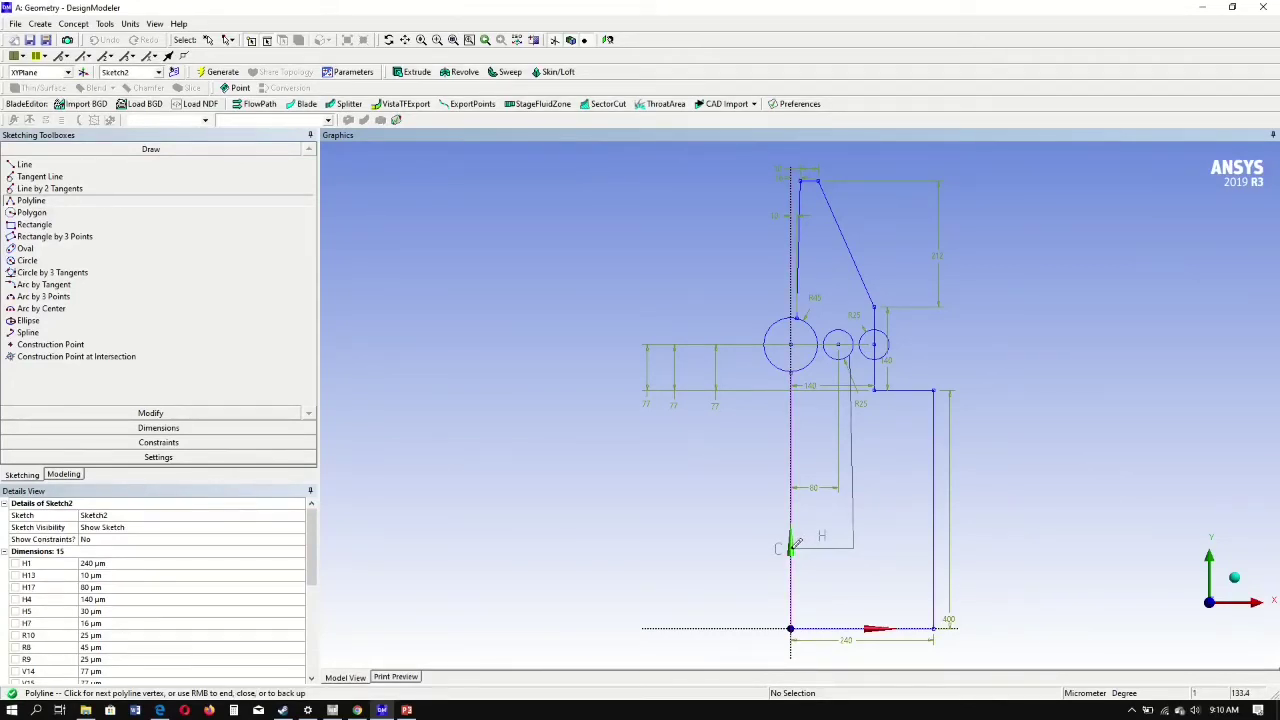
pyautogui.rightClick(729, 520)
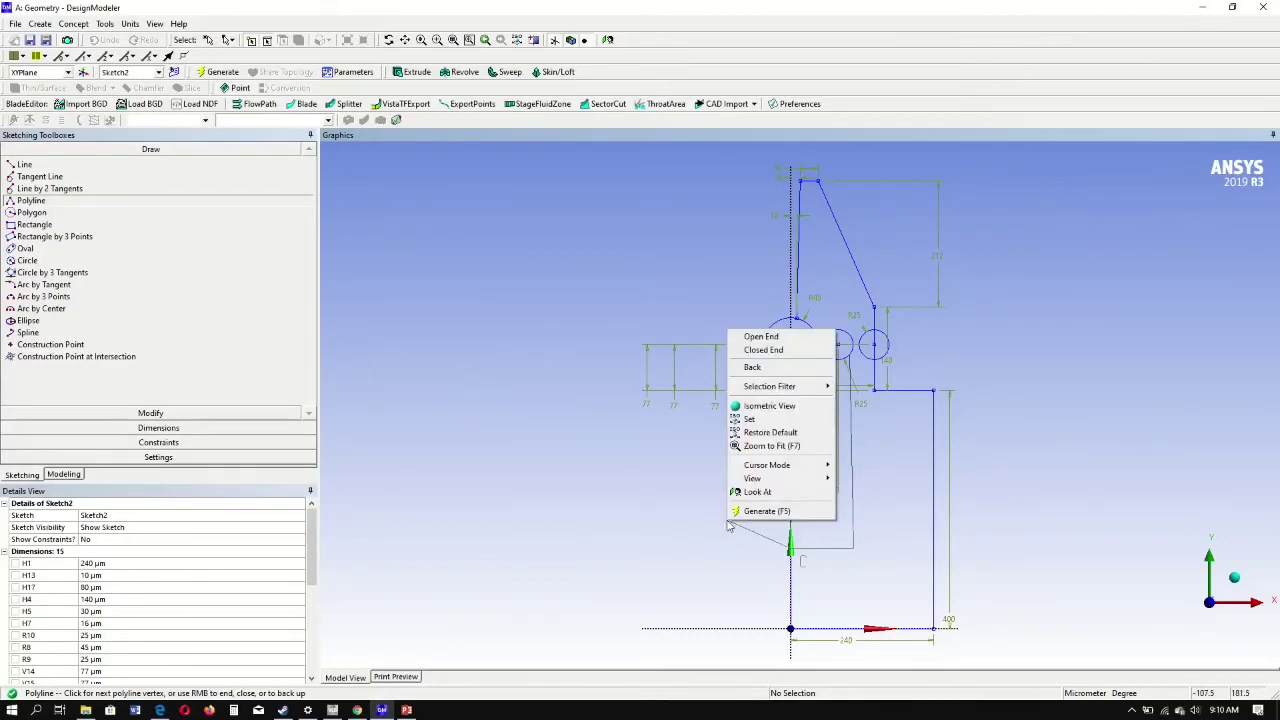
pyautogui.click(768, 337)
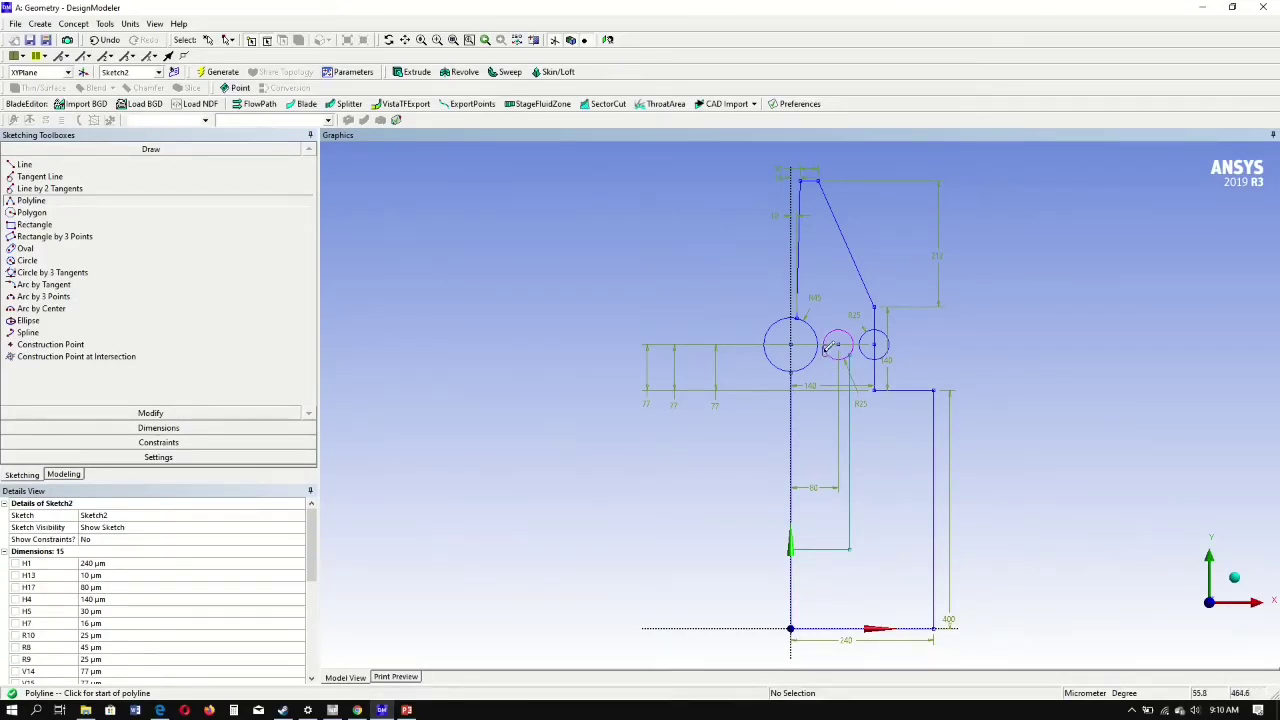
pyautogui.click(826, 345)
pyautogui.click(826, 524)
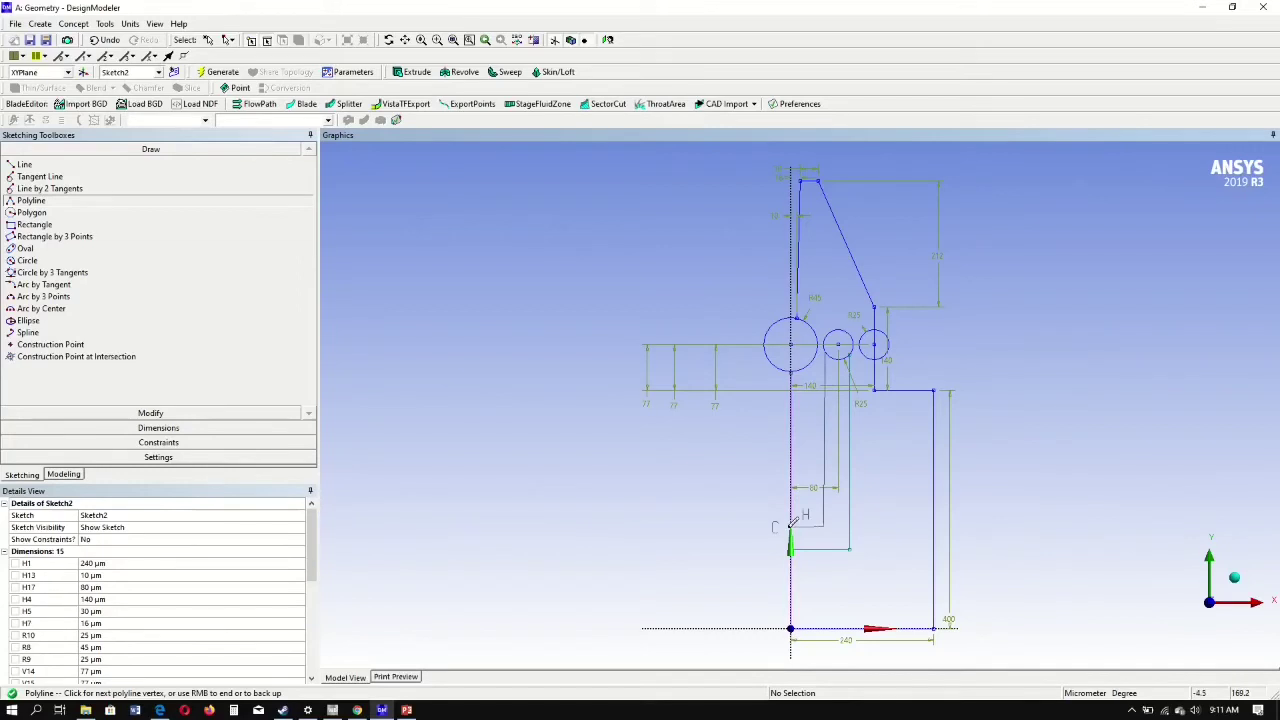
pyautogui.click(795, 520)
pyautogui.rightClick(765, 516)
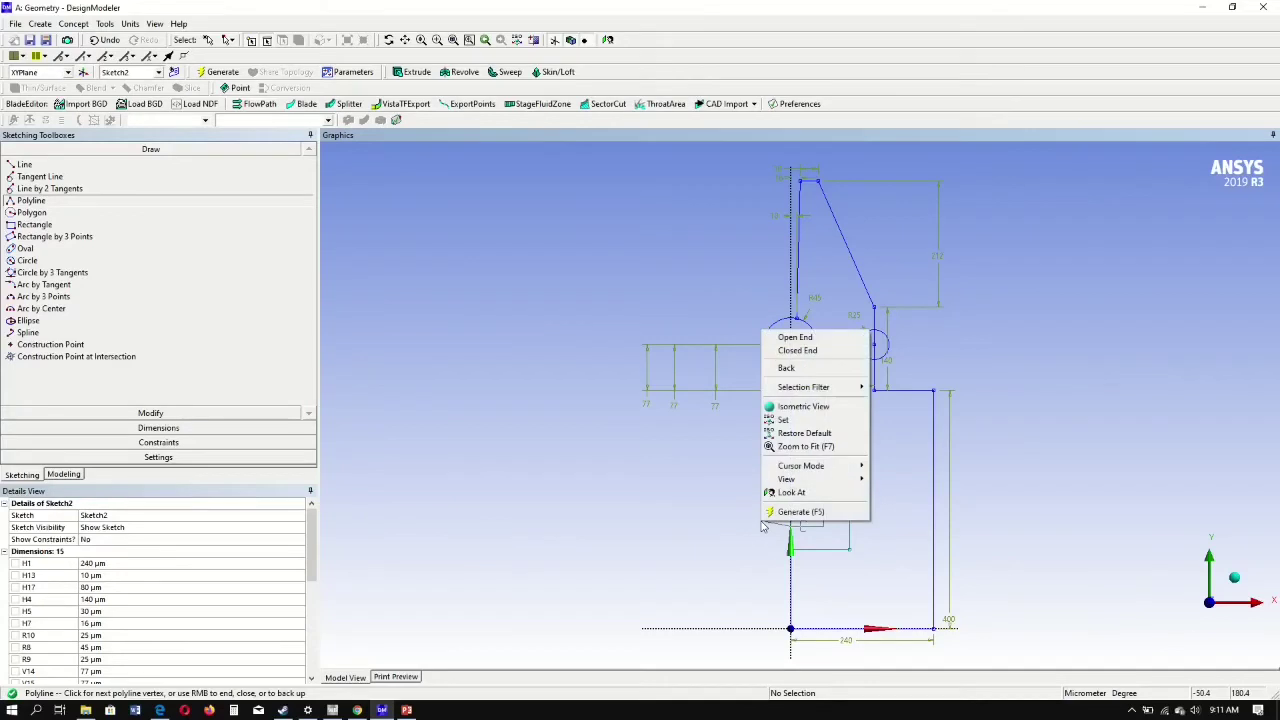
pyautogui.click(790, 338)
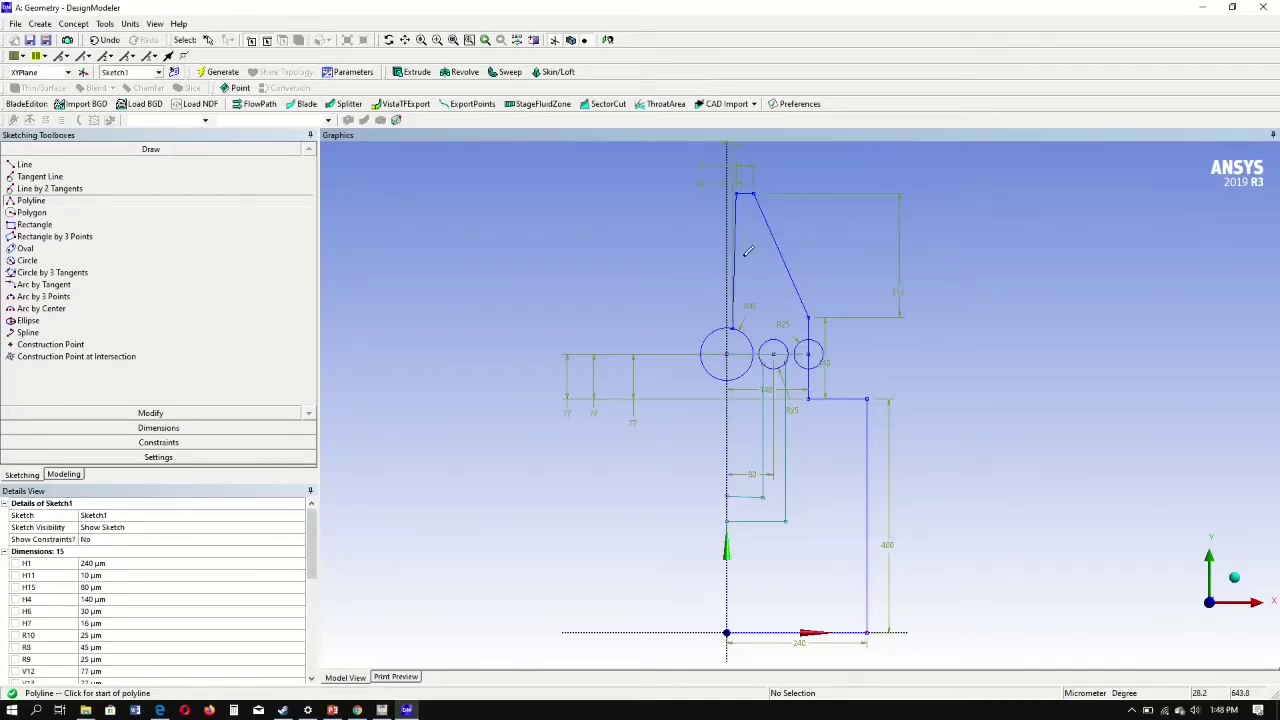
# Step: Draw a vertical open polyline from the R45 circle's centre down to the origin
pyautogui.click(727, 349)
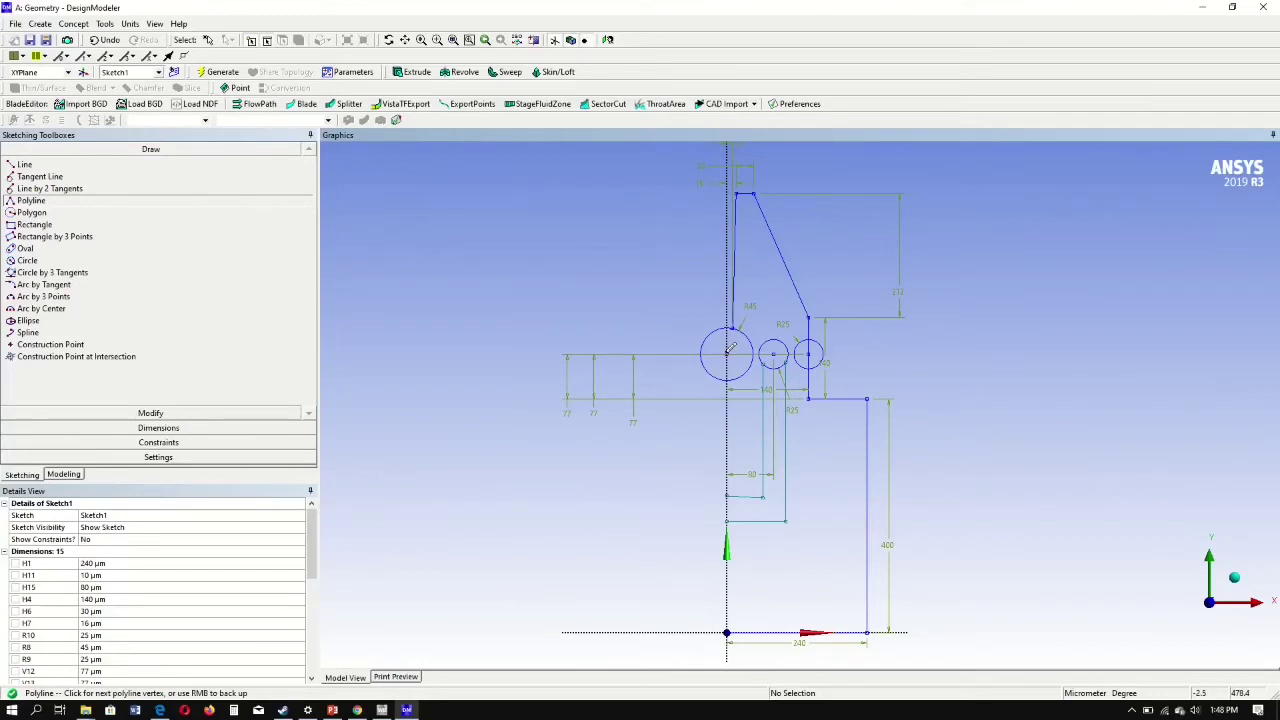
pyautogui.click(727, 632)
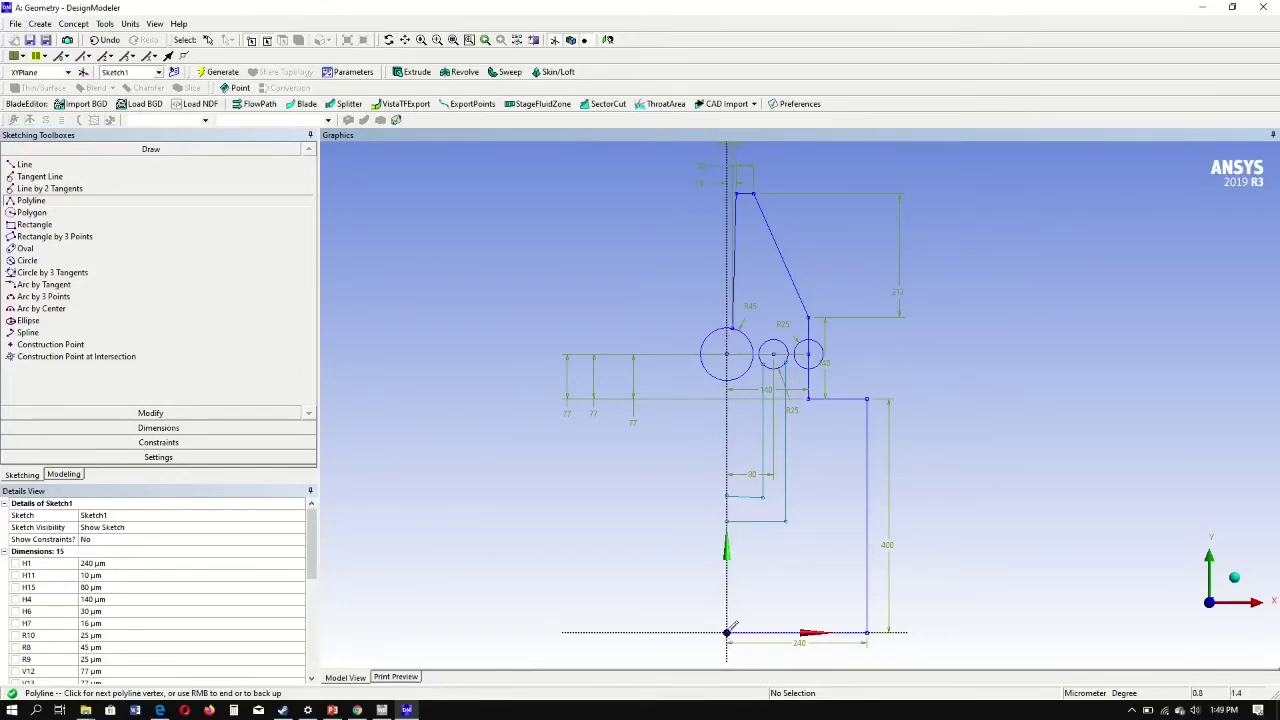
pyautogui.rightClick(766, 578)
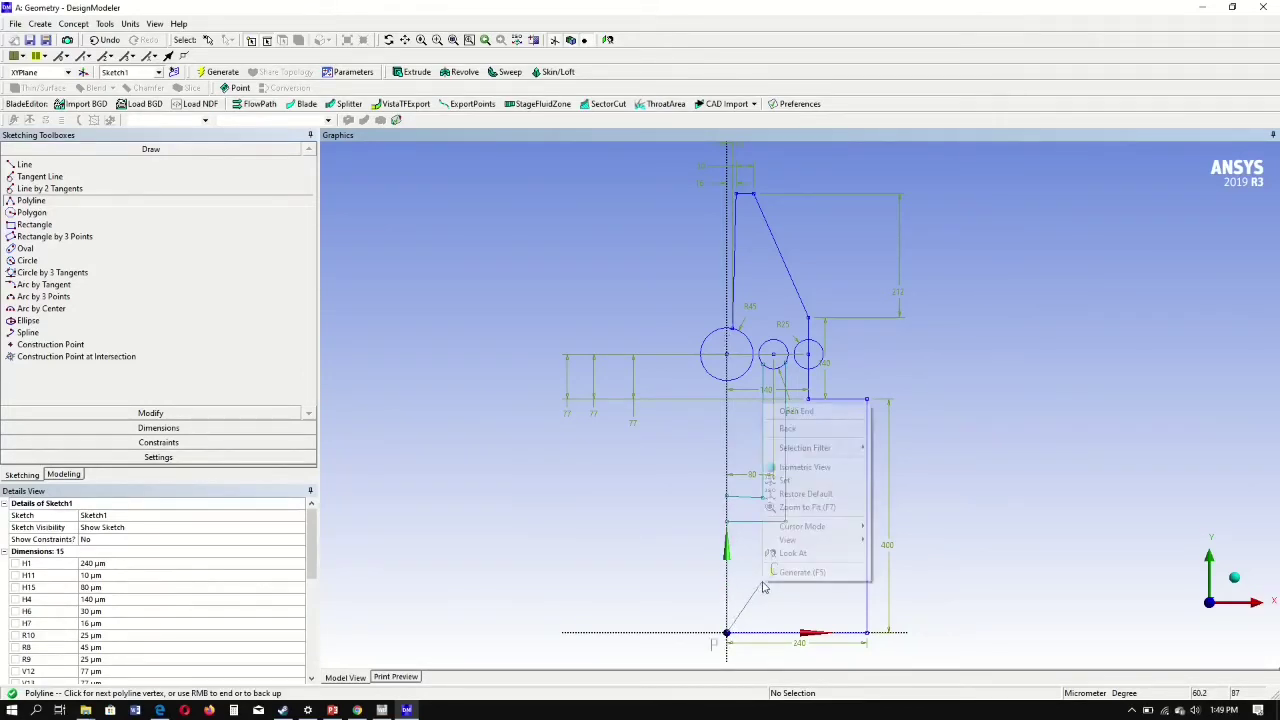
pyautogui.click(800, 412)
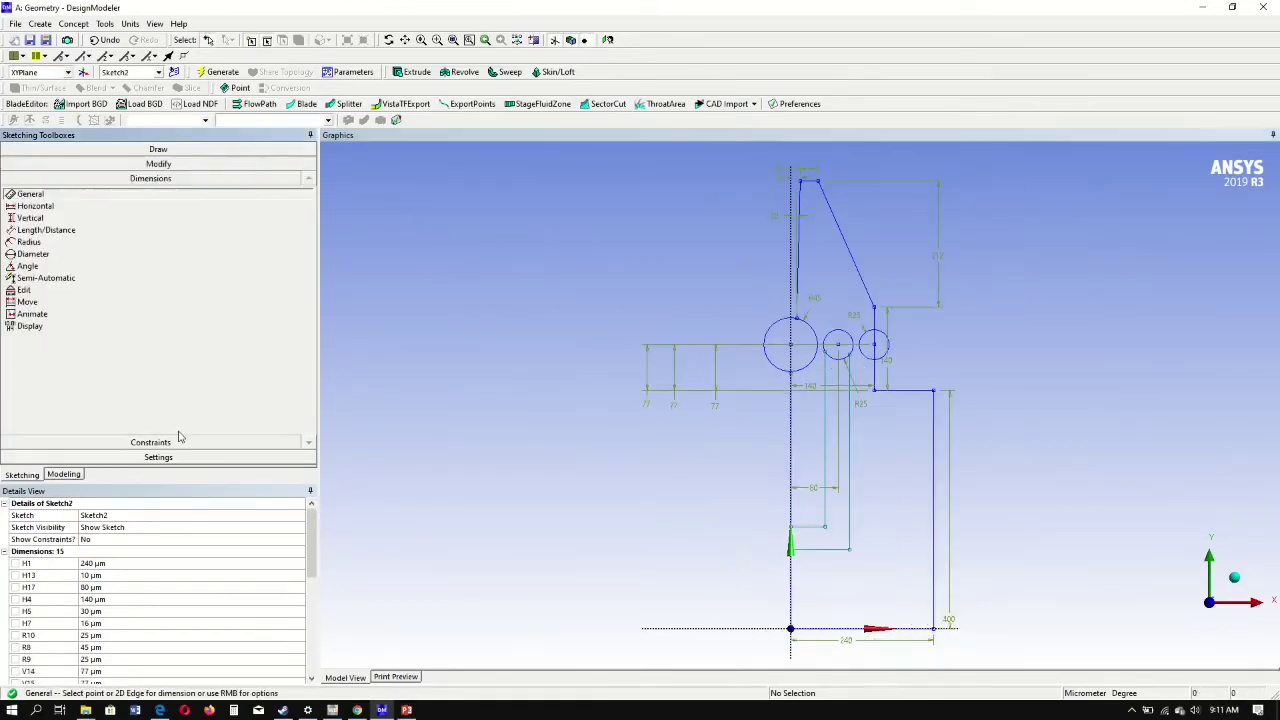
# Step: Add two horizontal dimensions between pairs of lower inner edges
pyautogui.click(45, 212)
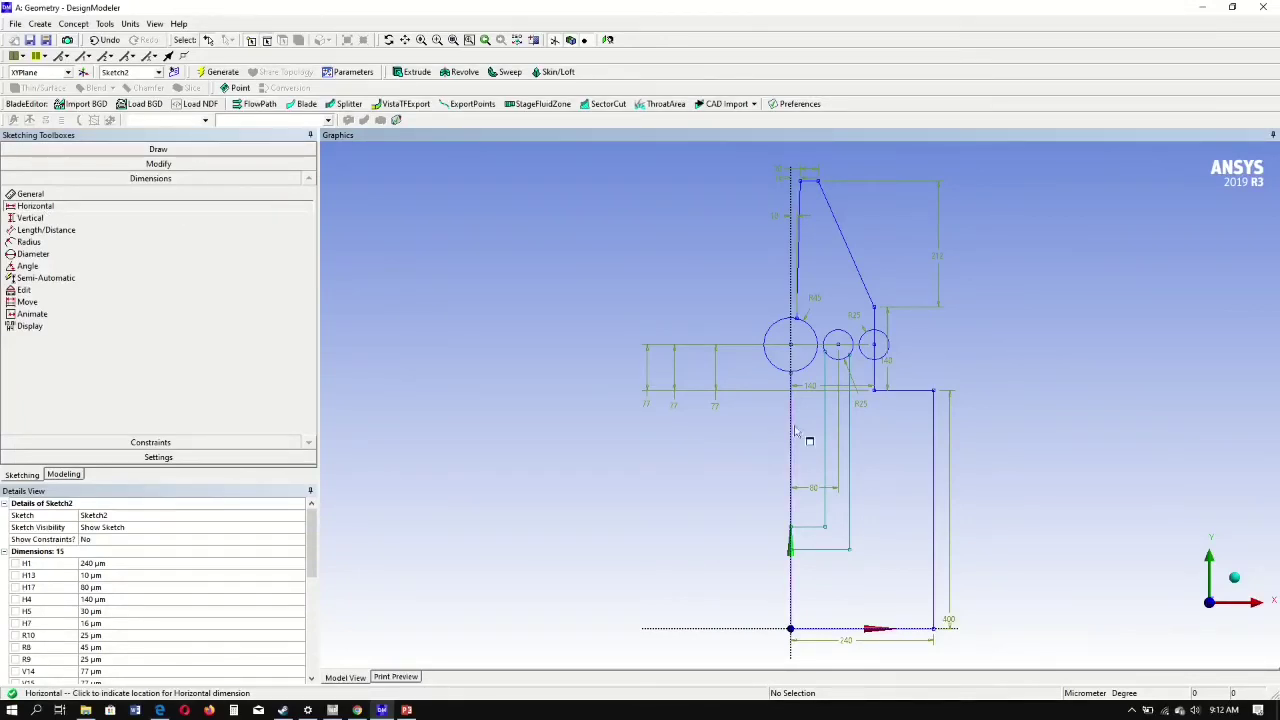
pyautogui.click(855, 458)
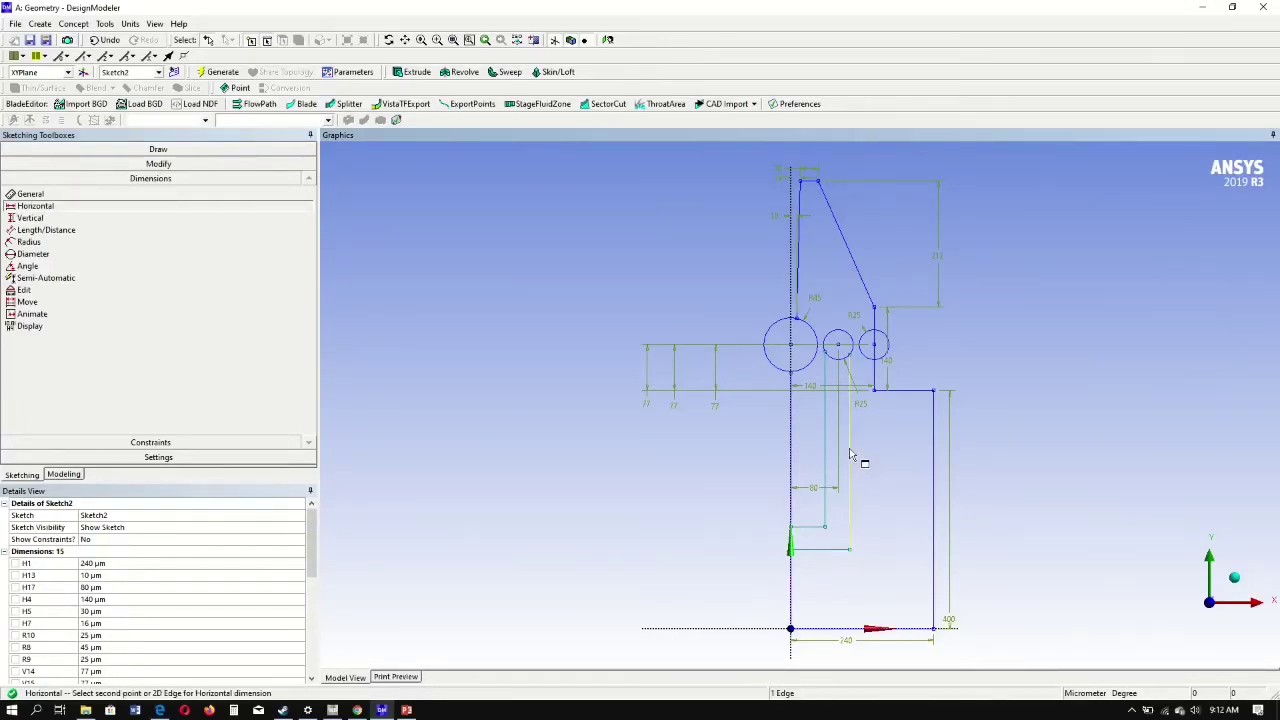
pyautogui.click(794, 447)
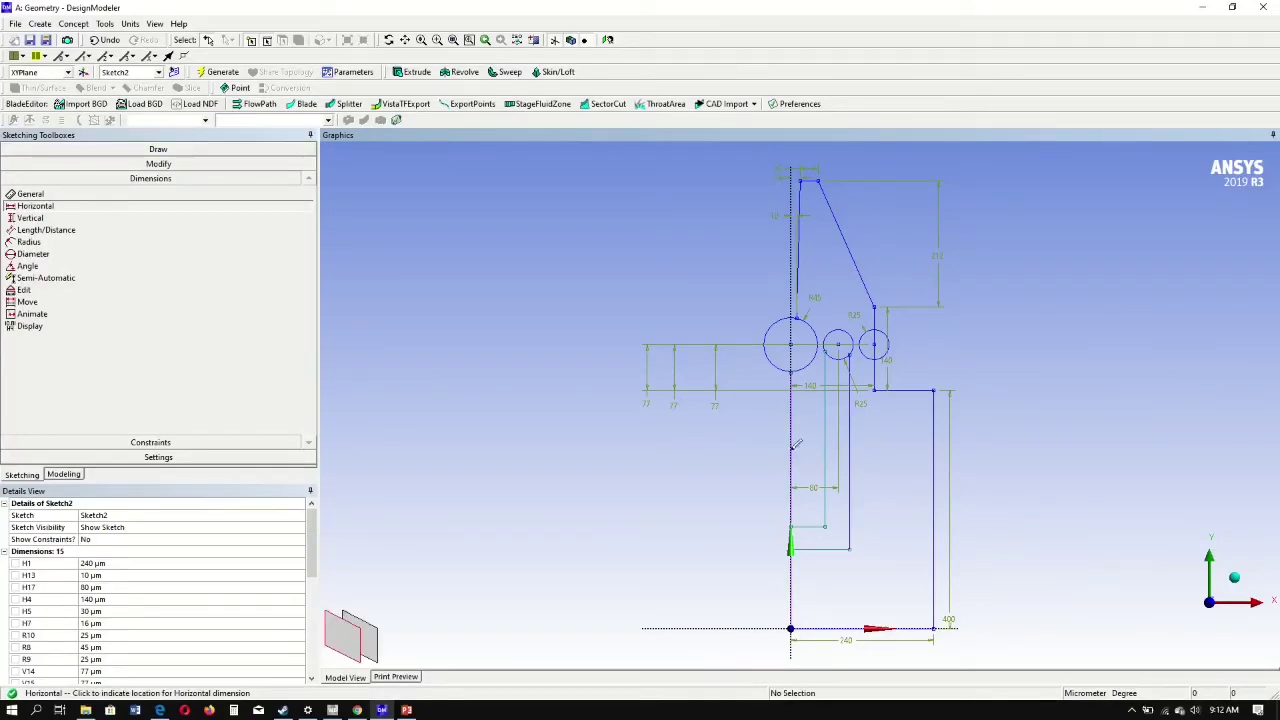
pyautogui.click(832, 599)
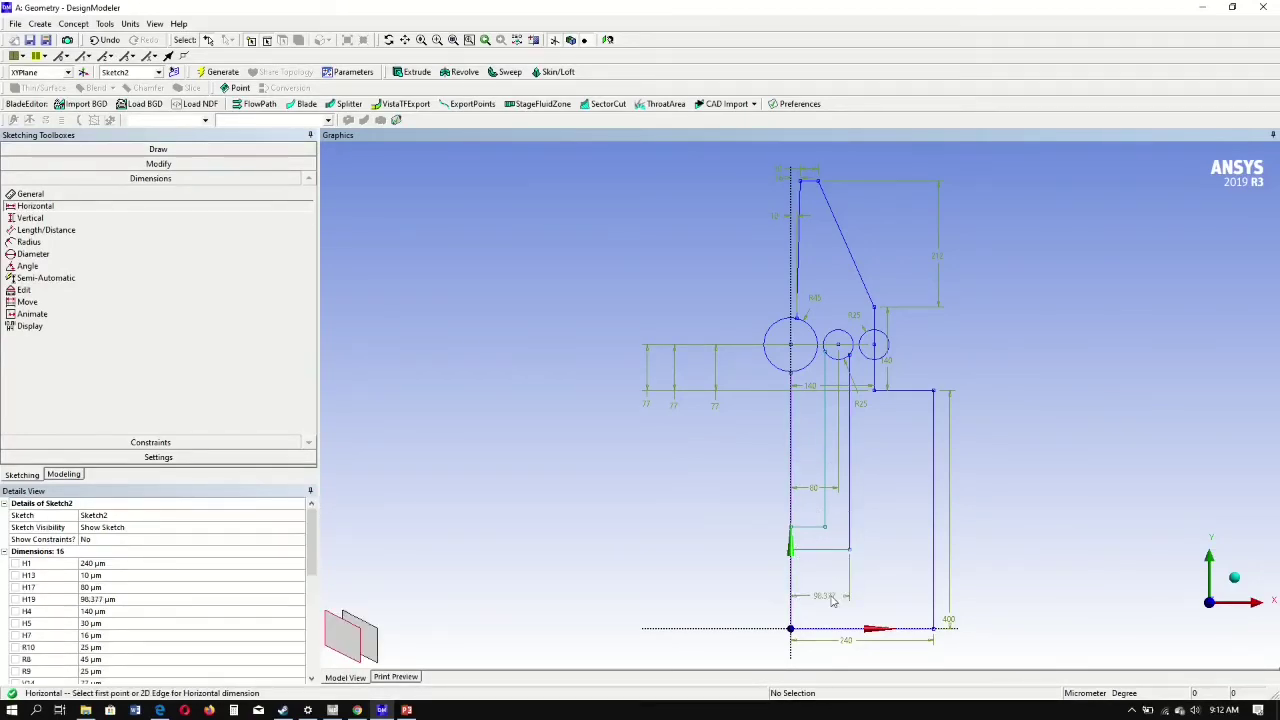
pyautogui.click(825, 442)
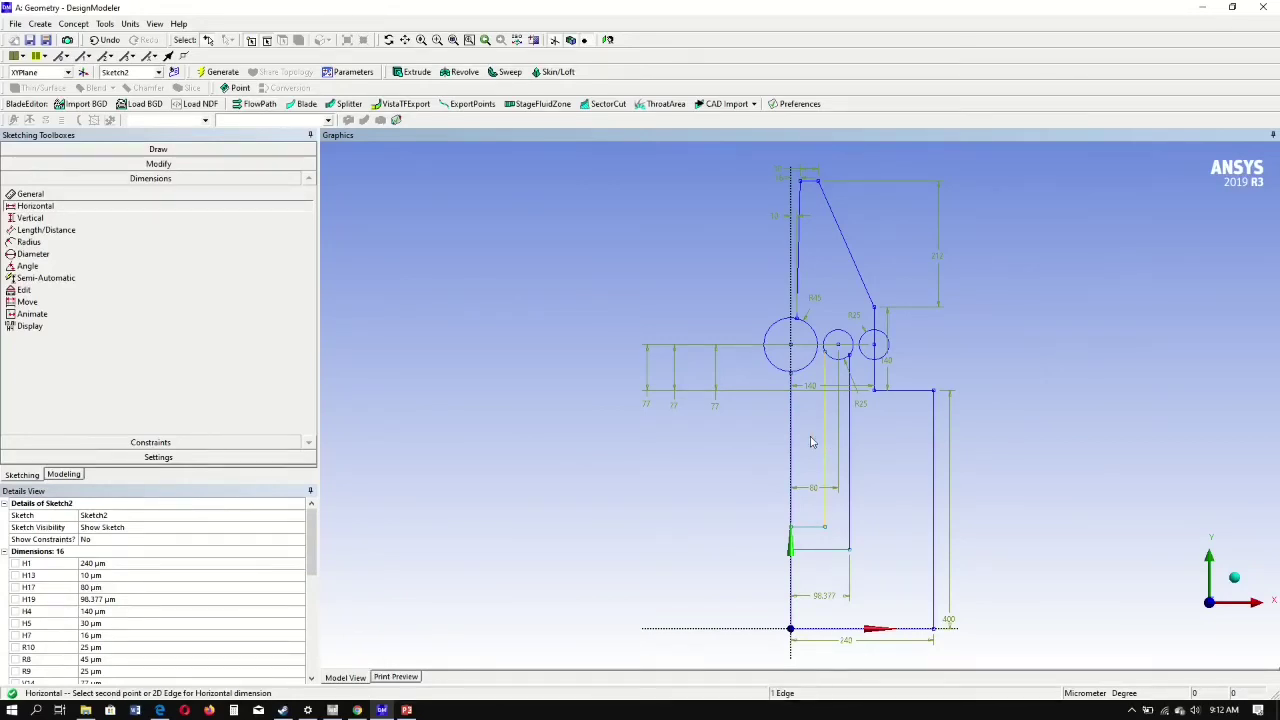
pyautogui.click(792, 441)
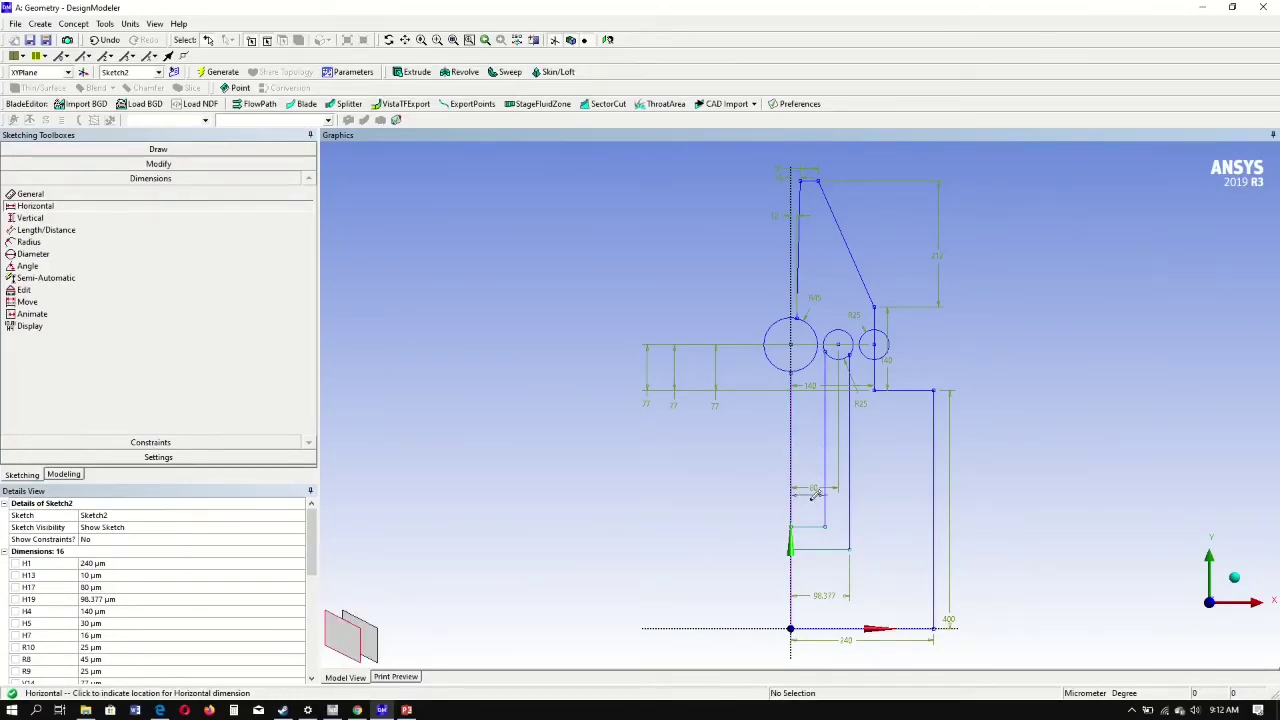
pyautogui.click(823, 568)
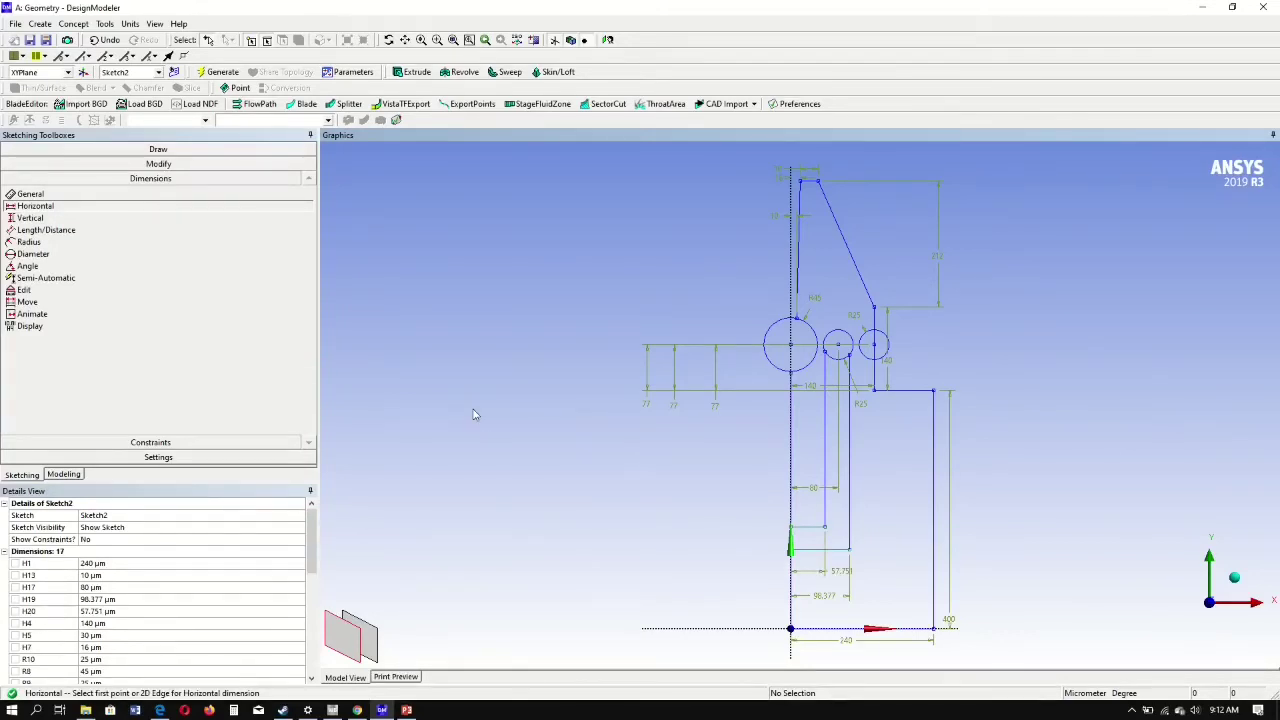
# Step: Set H19 to 88 µm and H20 to 72 µm
pyautogui.click(112, 599)
pyautogui.write('88')
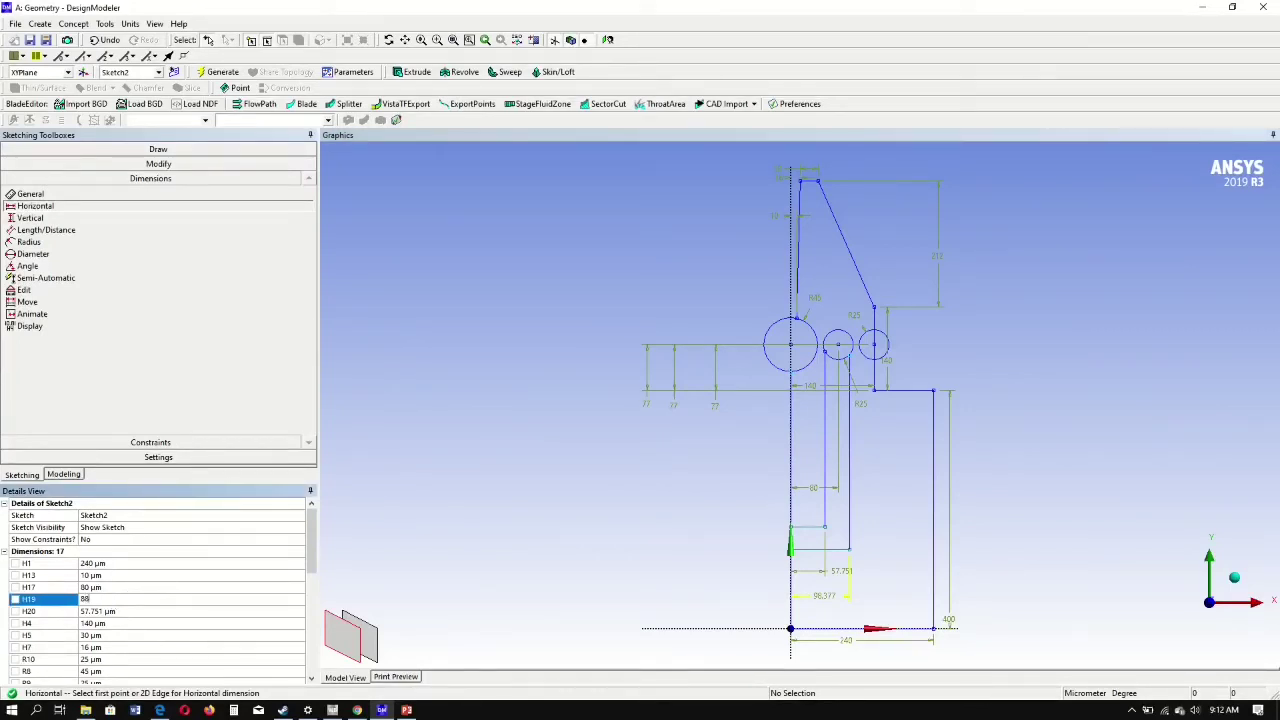
pyautogui.click(104, 616)
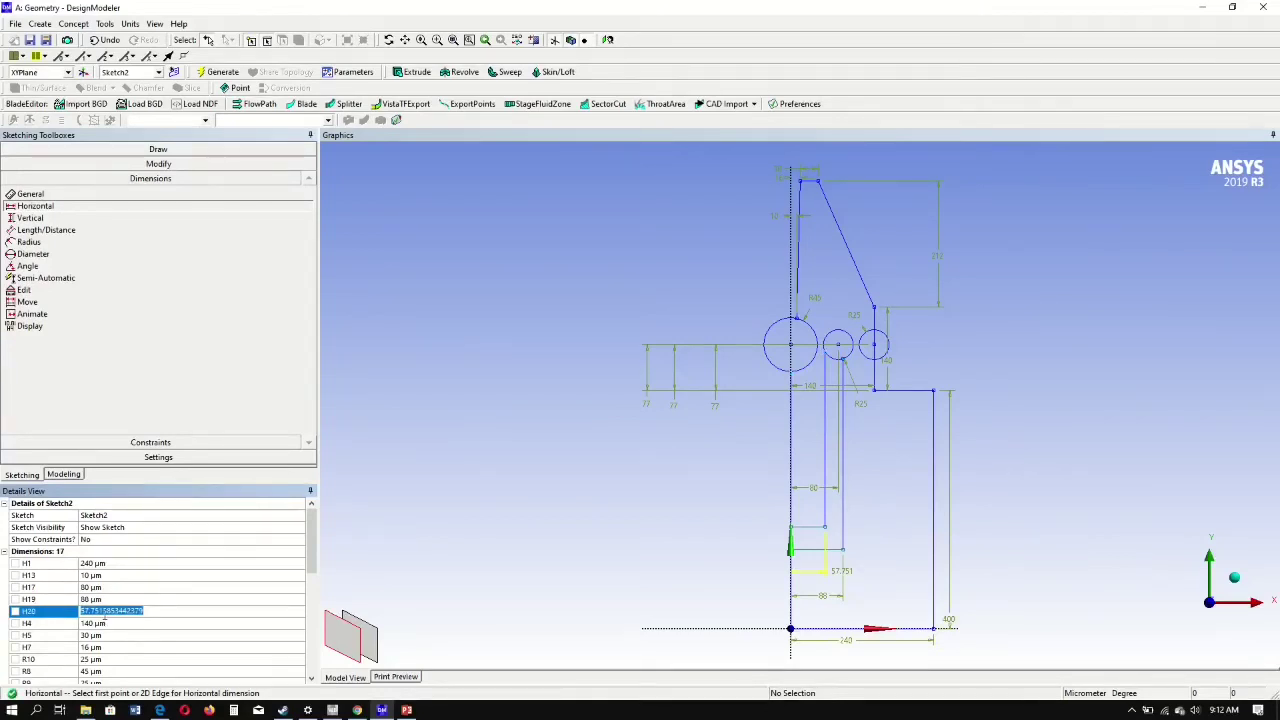
pyautogui.write('72')
pyautogui.press('Return')
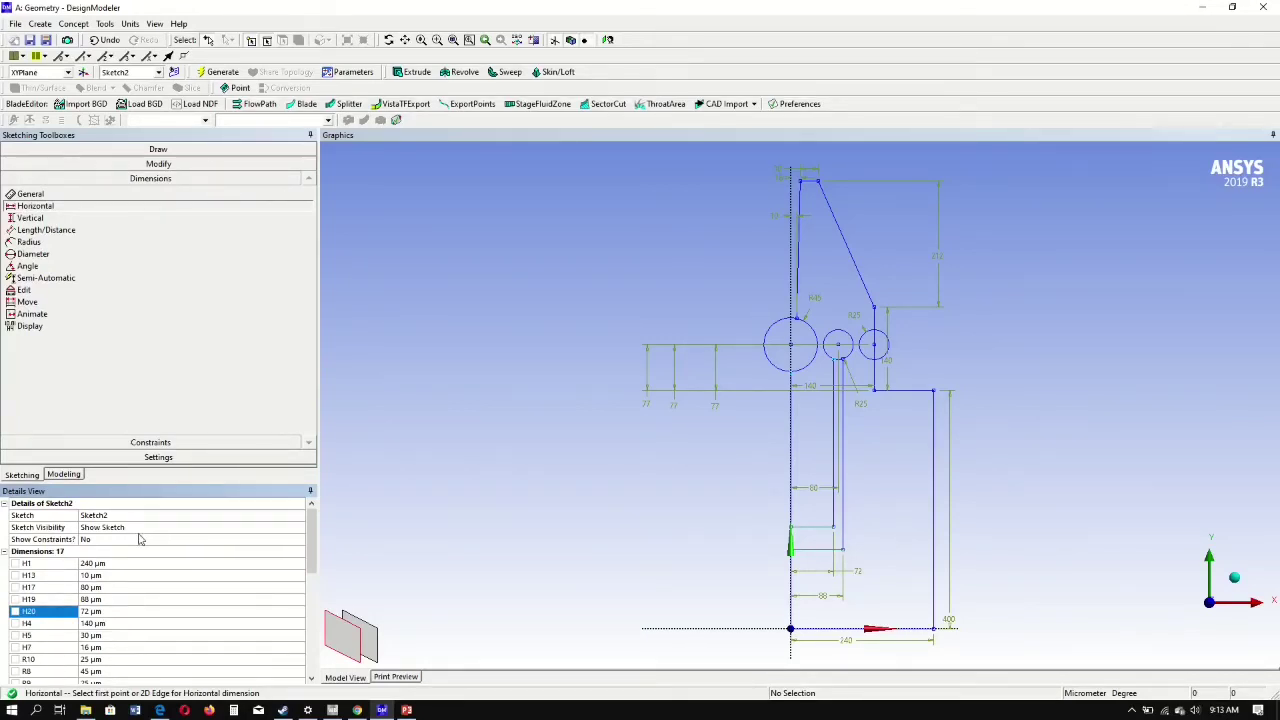
# Step: Add two vertical dimensions from the short notch edges up to the base's top edge
pyautogui.click(30, 218)
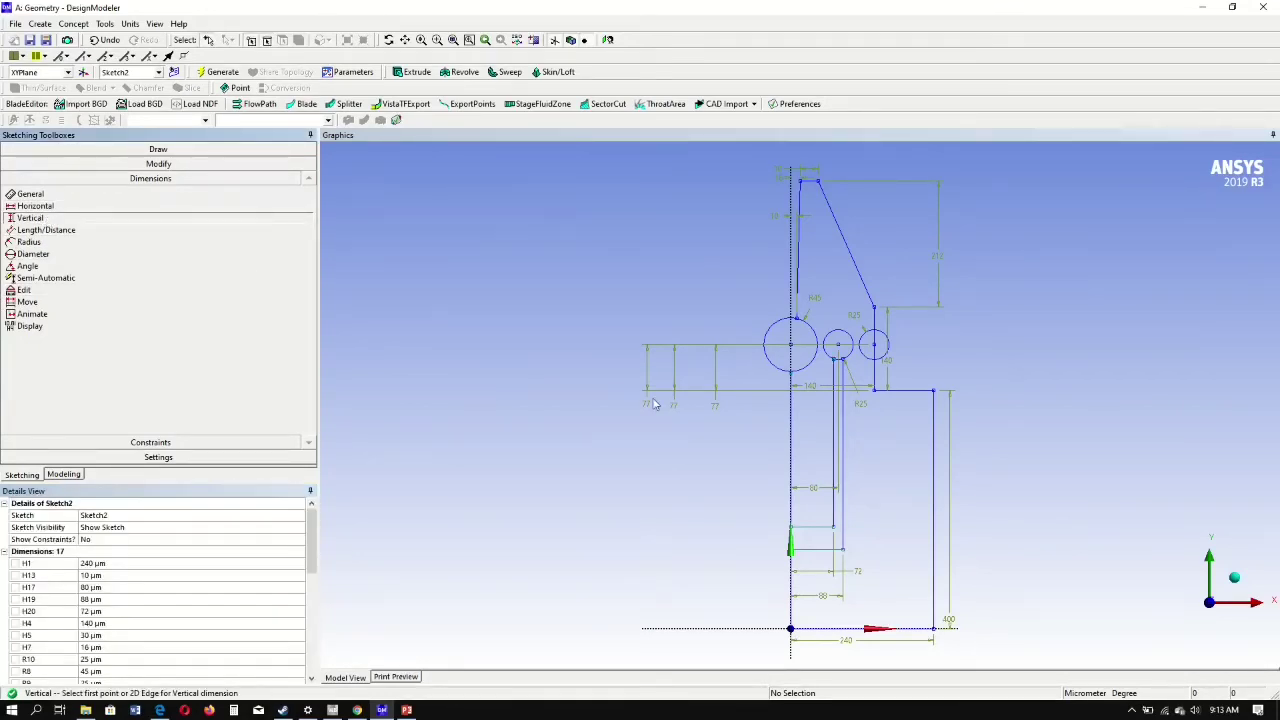
pyautogui.click(822, 530)
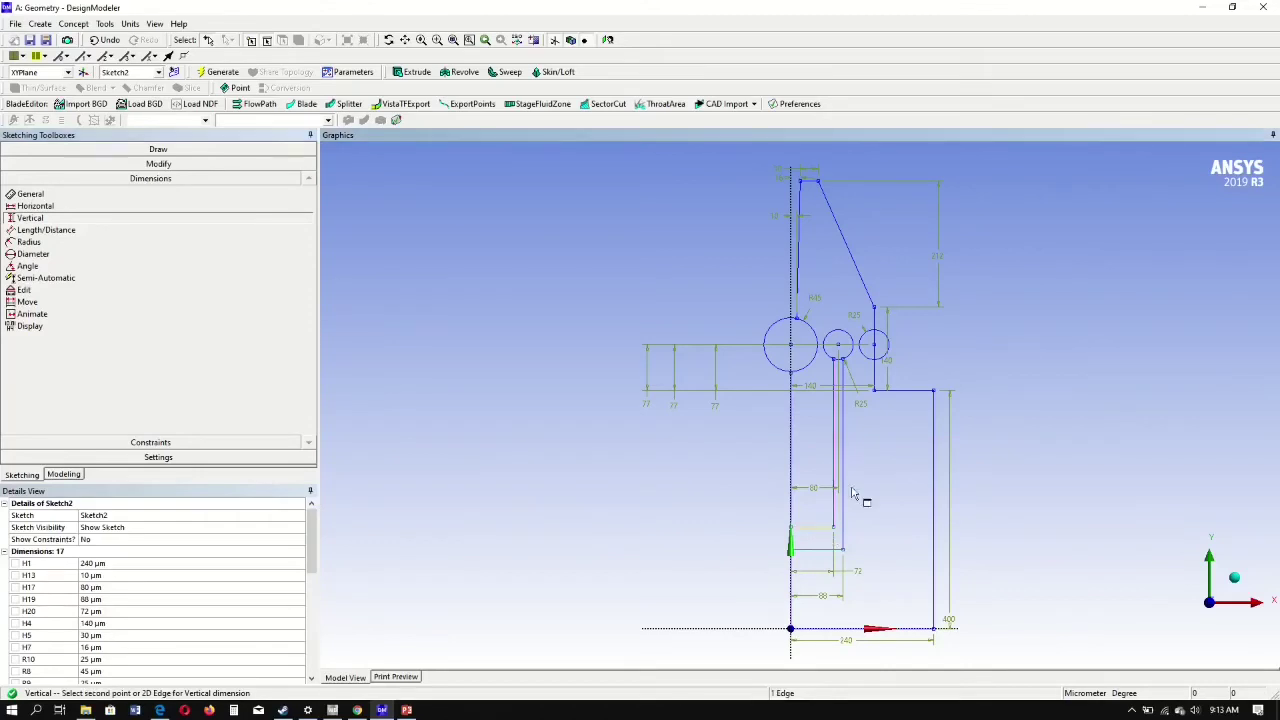
pyautogui.click(910, 396)
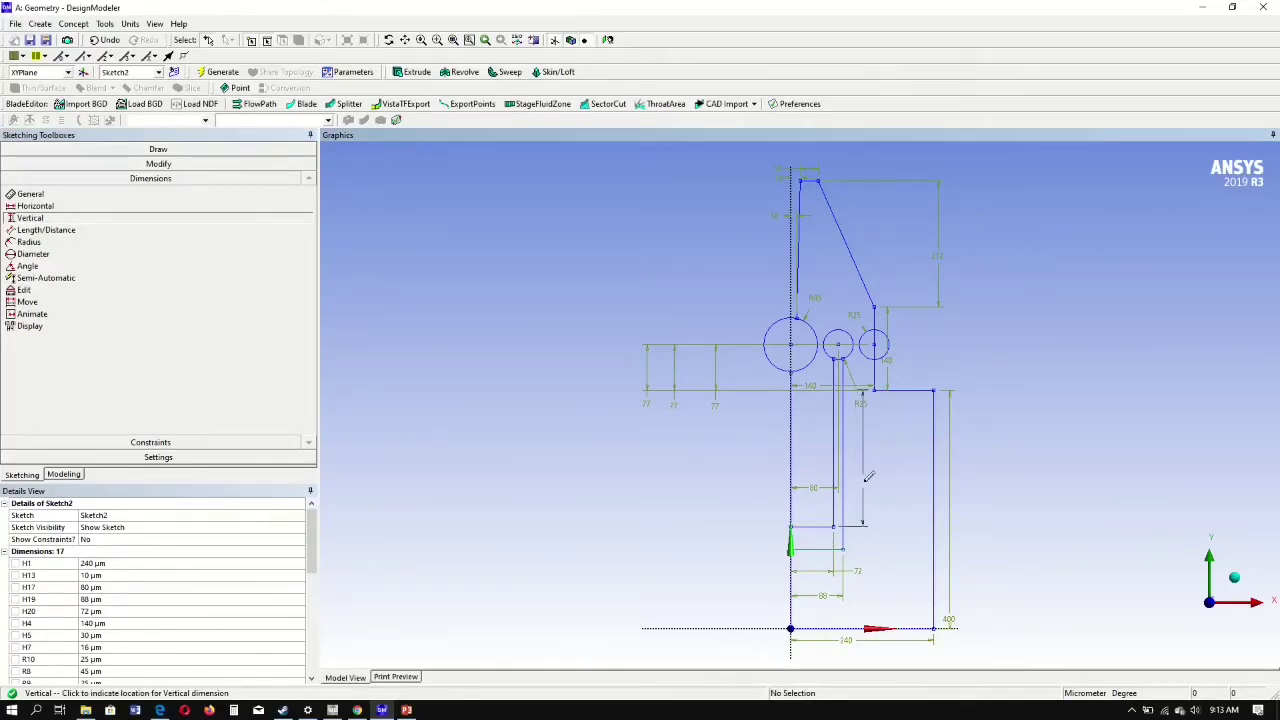
pyautogui.click(880, 478)
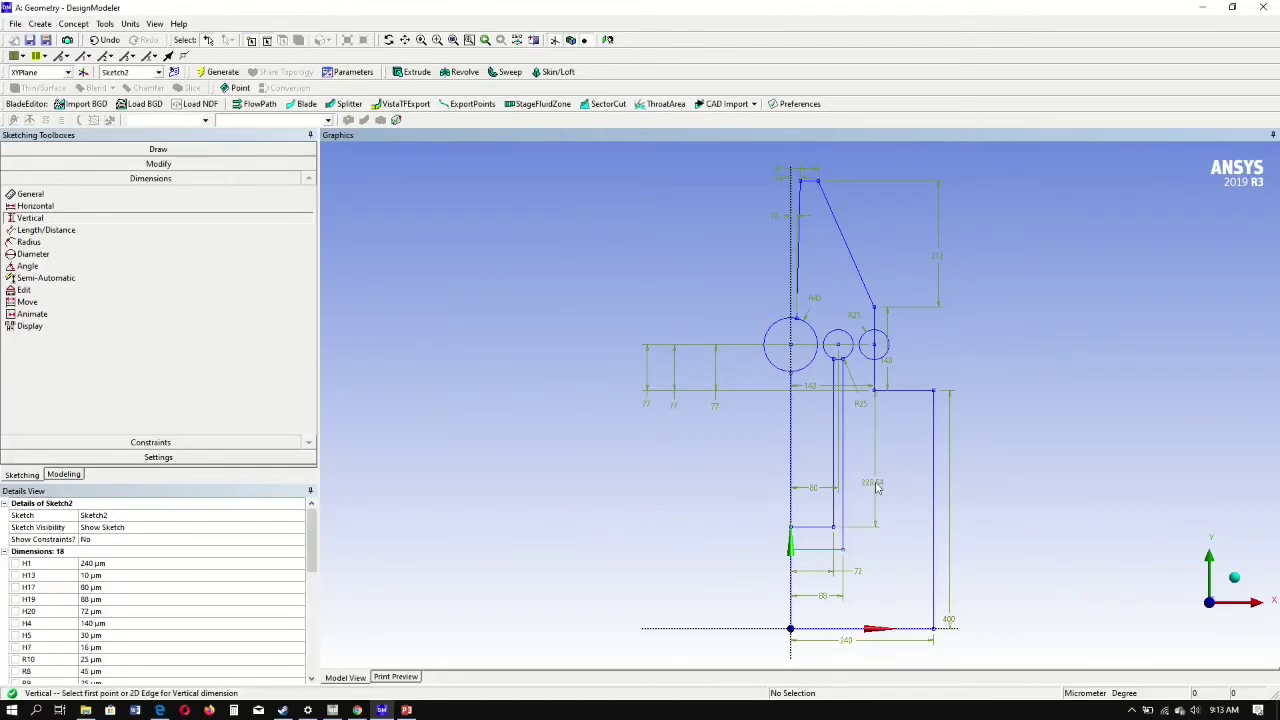
pyautogui.click(812, 556)
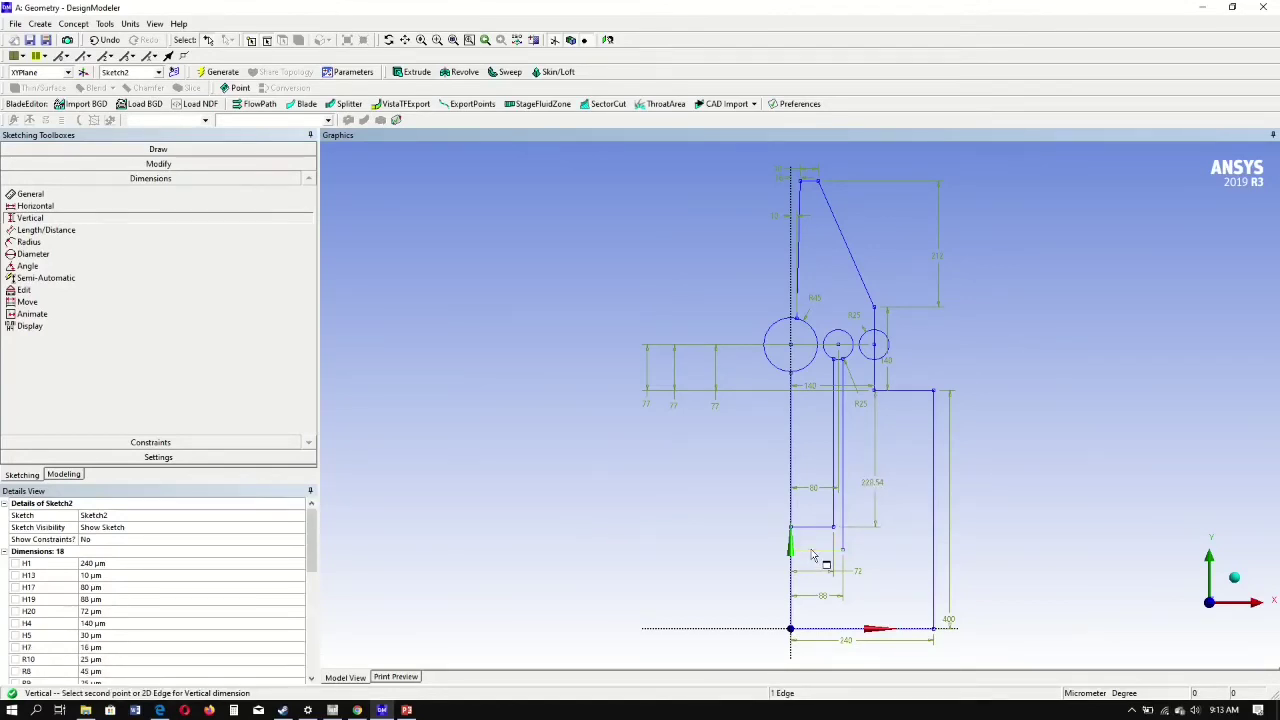
pyautogui.click(921, 395)
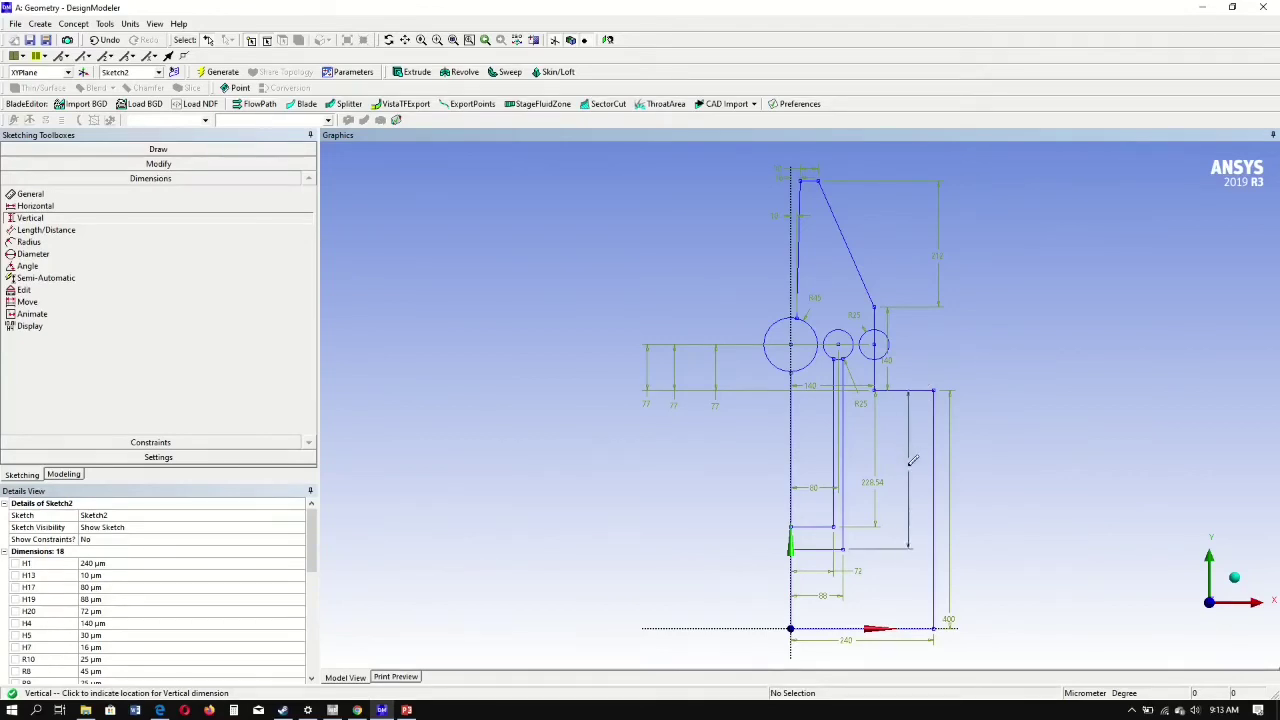
pyautogui.click(910, 476)
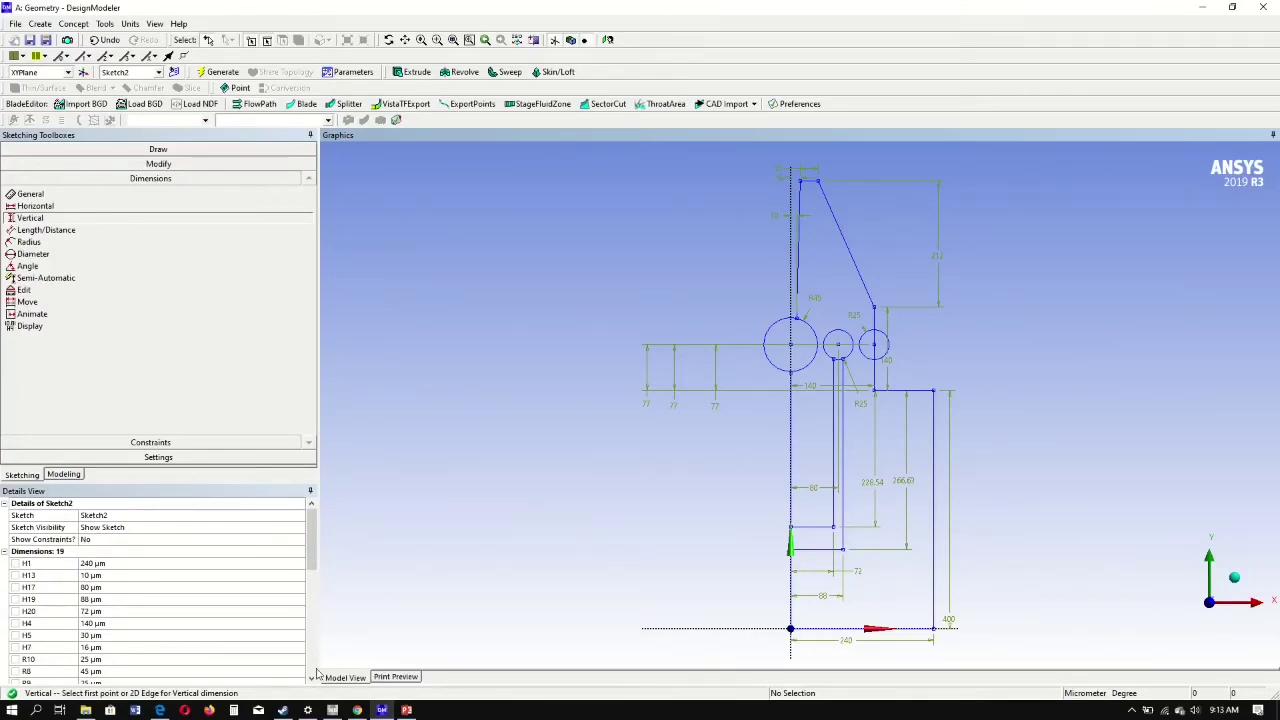
# Step: Set V21 to 47 µm and V22 to 87 µm
pyautogui.scroll(-7, 313, 679)
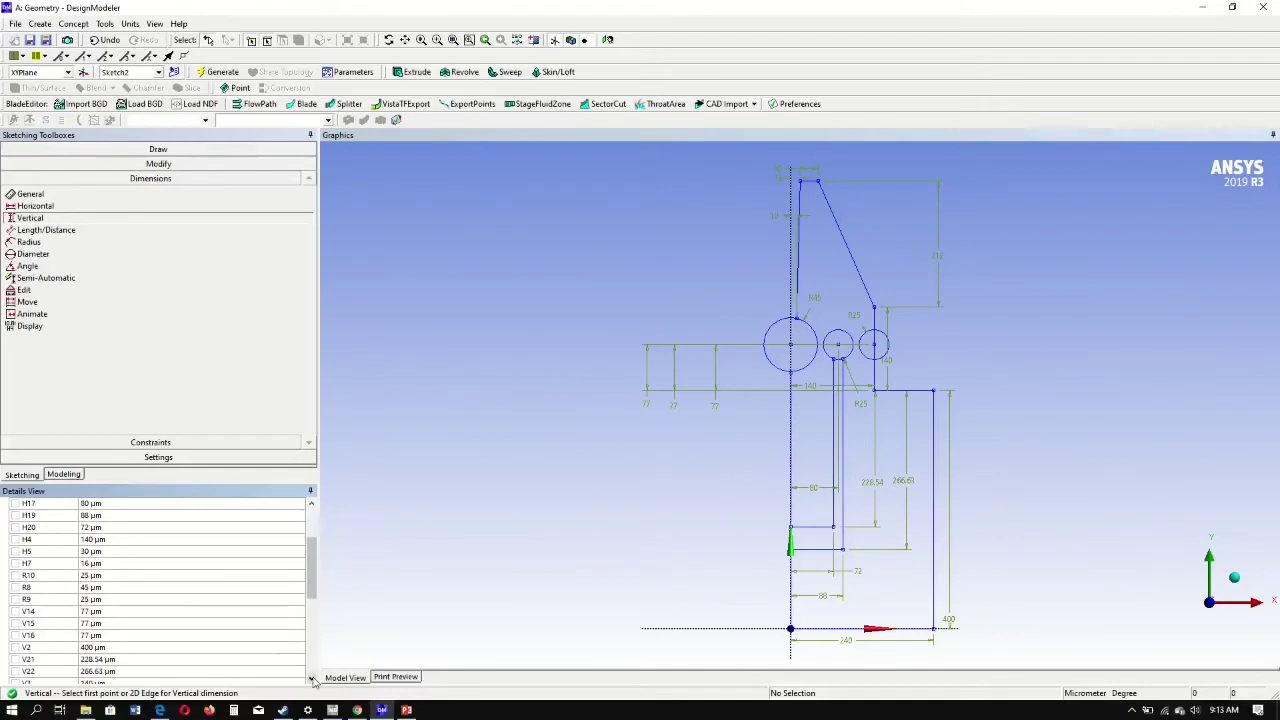
pyautogui.click(108, 659)
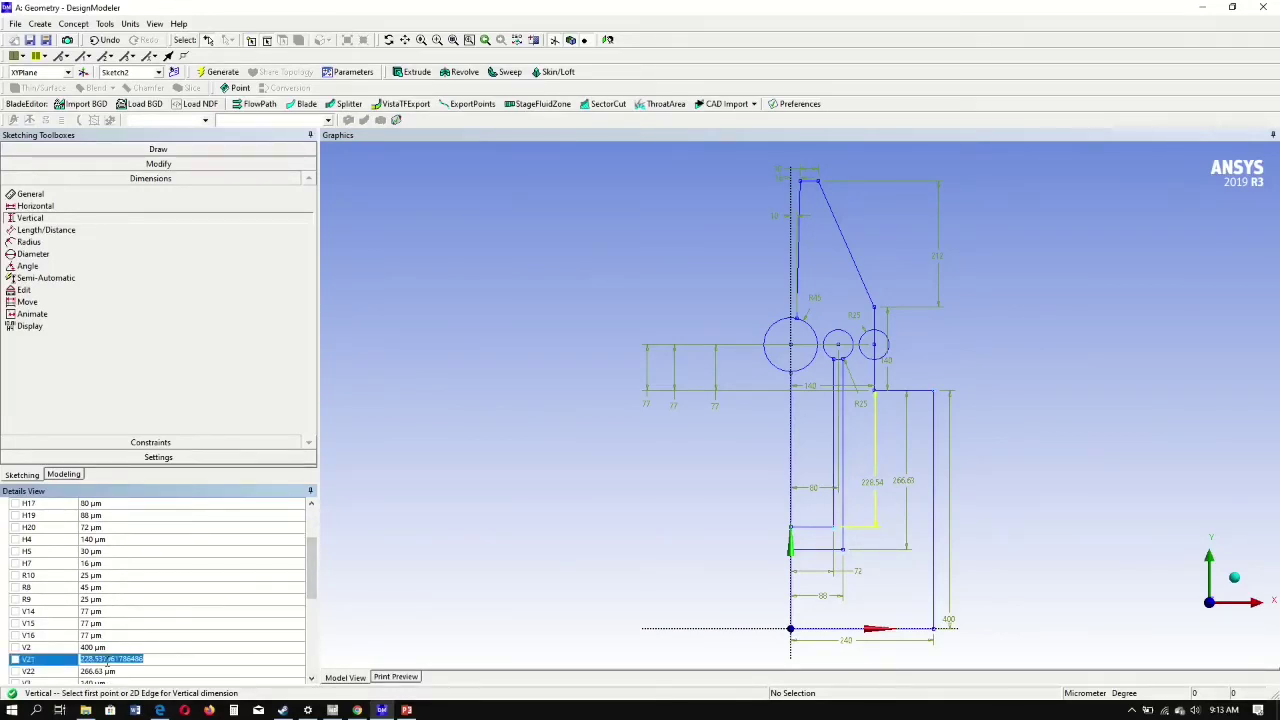
pyautogui.write('47')
pyautogui.press('Return')
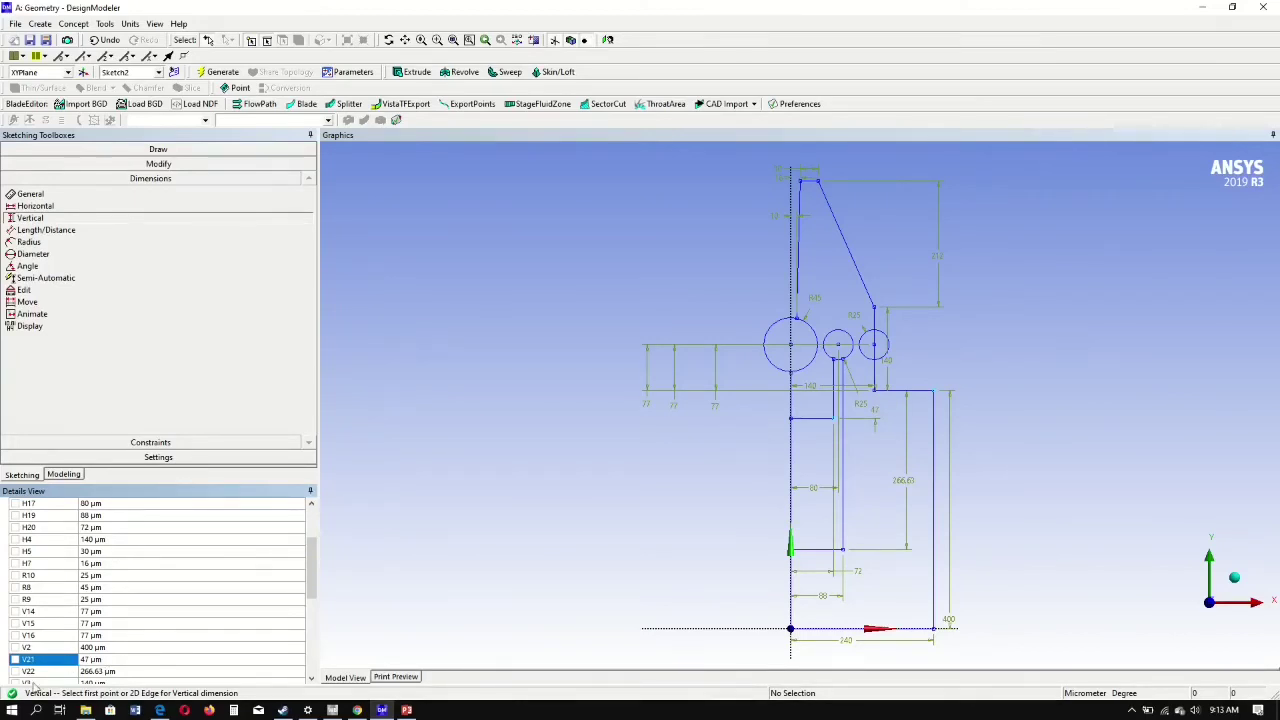
pyautogui.click(93, 676)
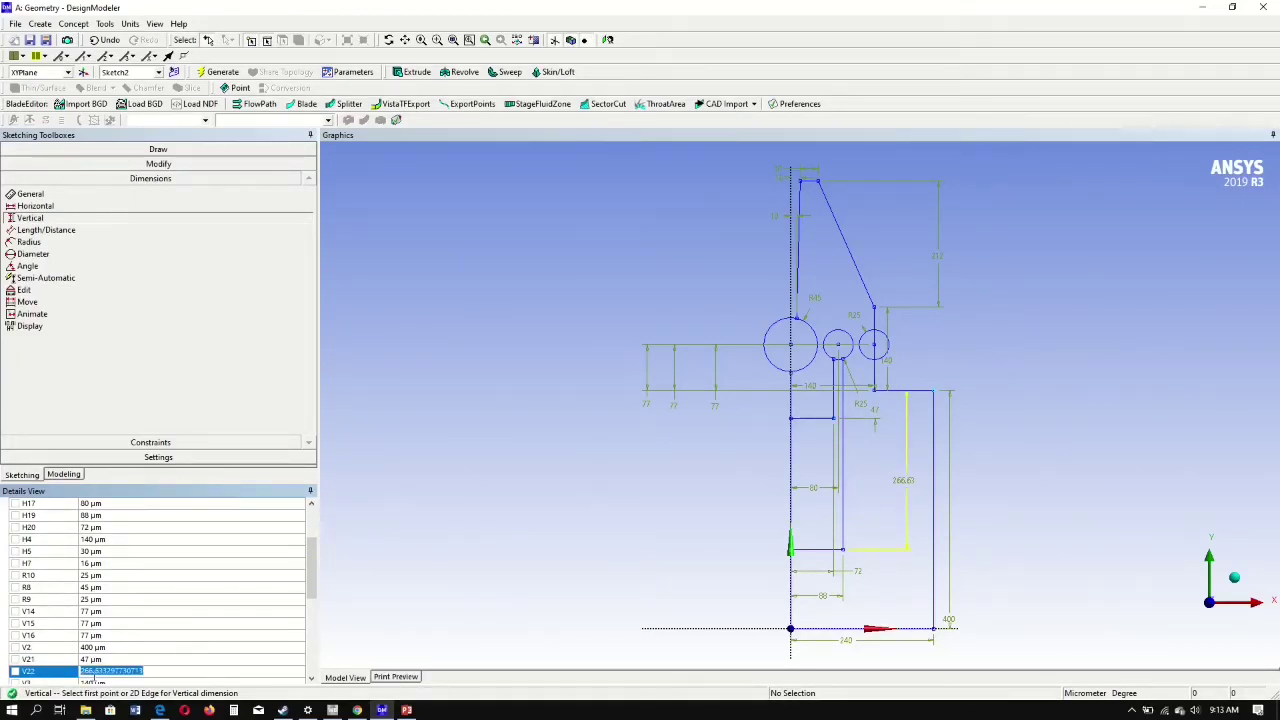
pyautogui.write('87')
pyautogui.press('Return')
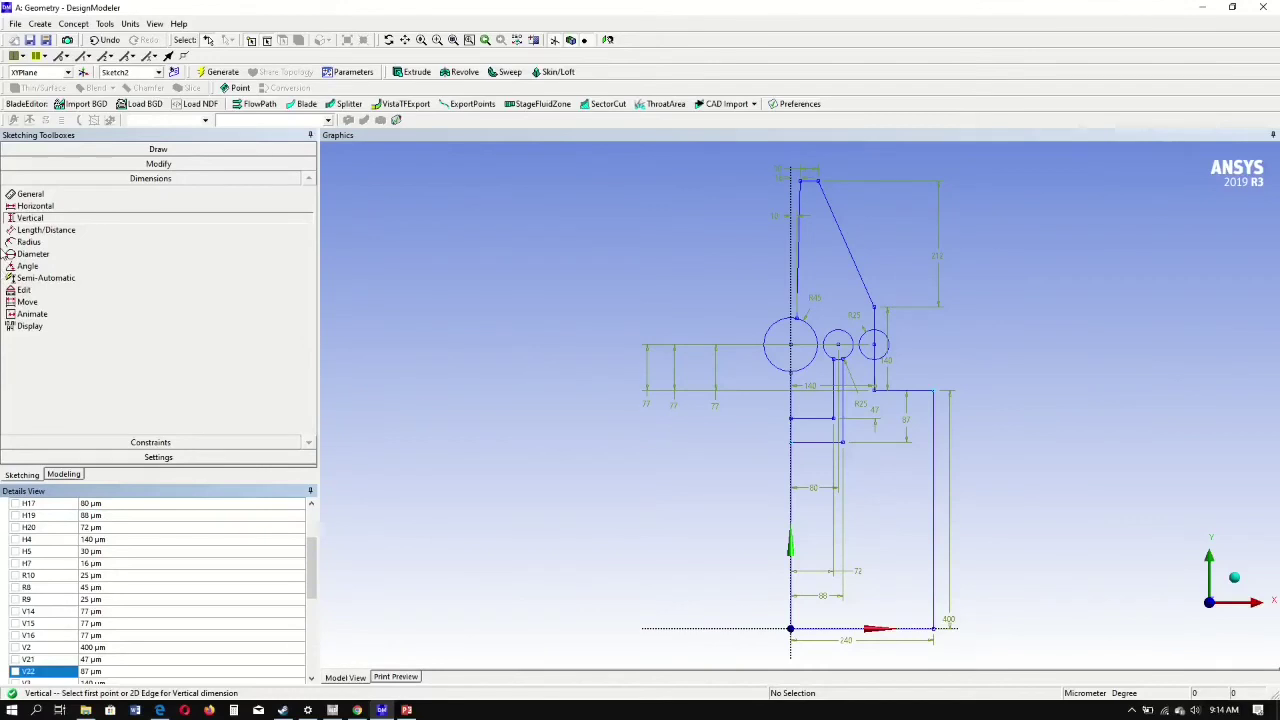
# Step: Trim the R45 and right circles to half-arcs and remove the two inner lines, ignoring axes
pyautogui.click(96, 164)
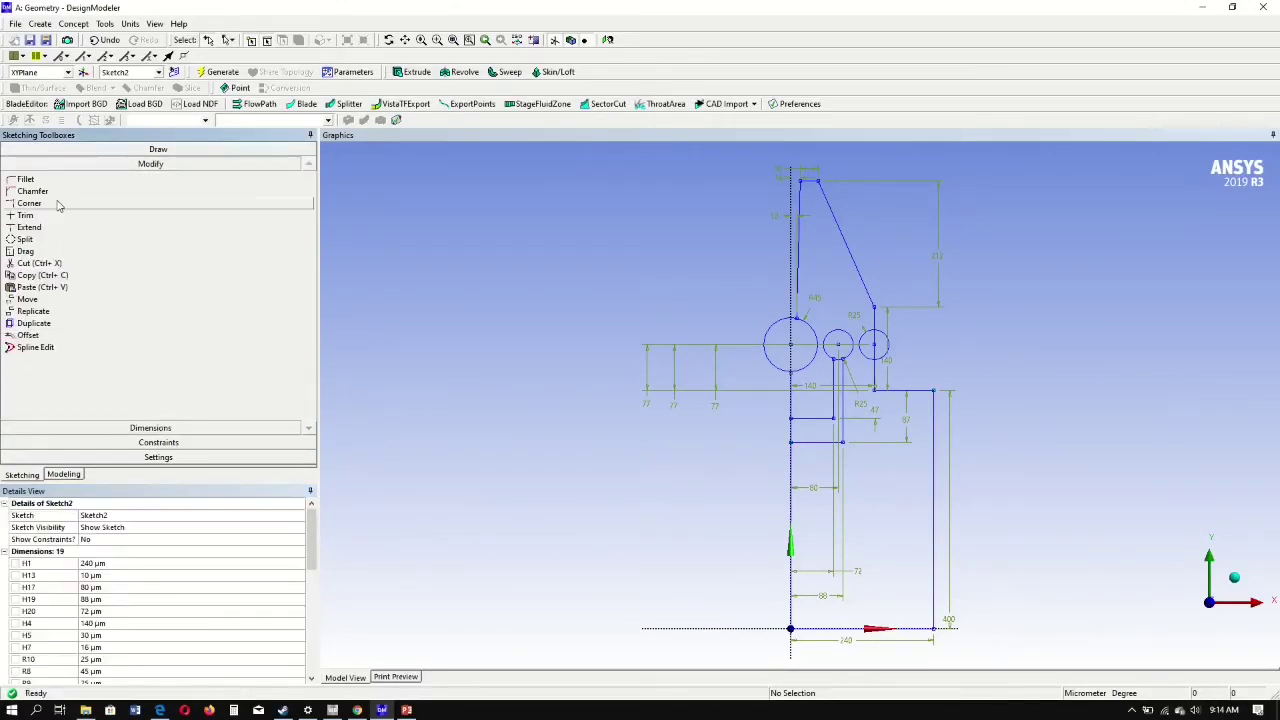
pyautogui.click(58, 216)
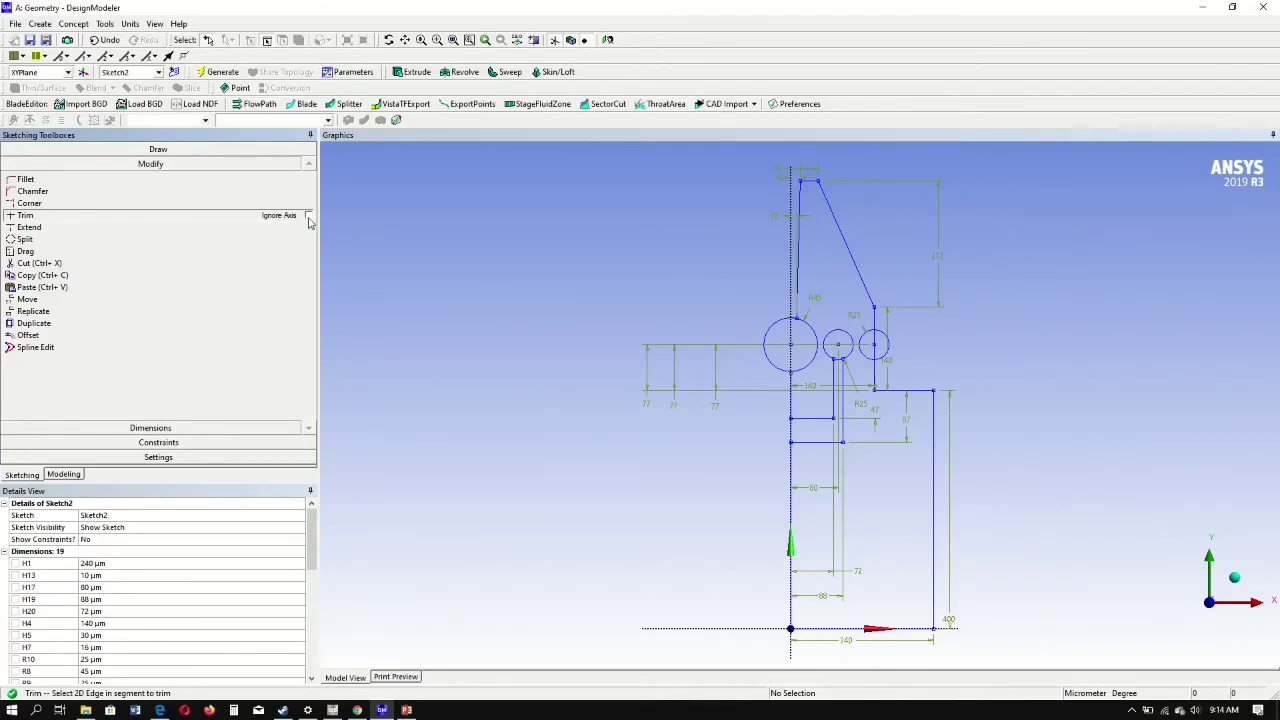
pyautogui.click(309, 220)
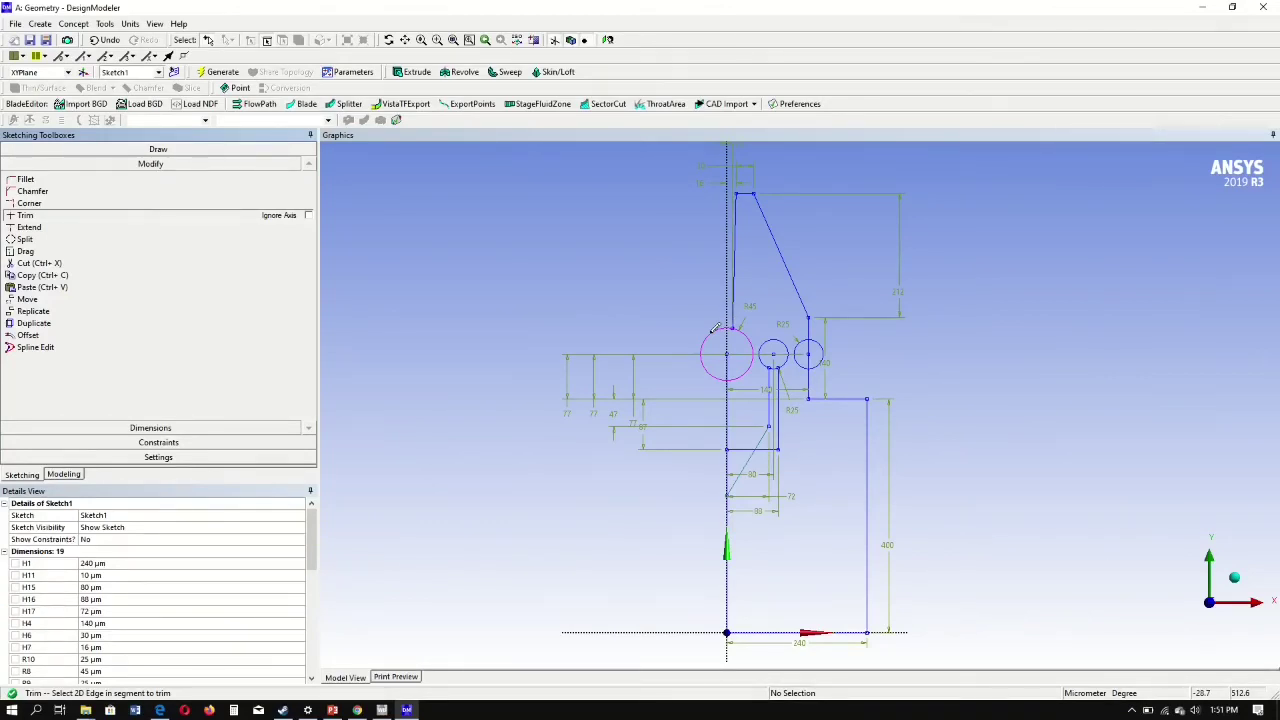
pyautogui.click(714, 328)
pyautogui.scroll(5, 644, 404)
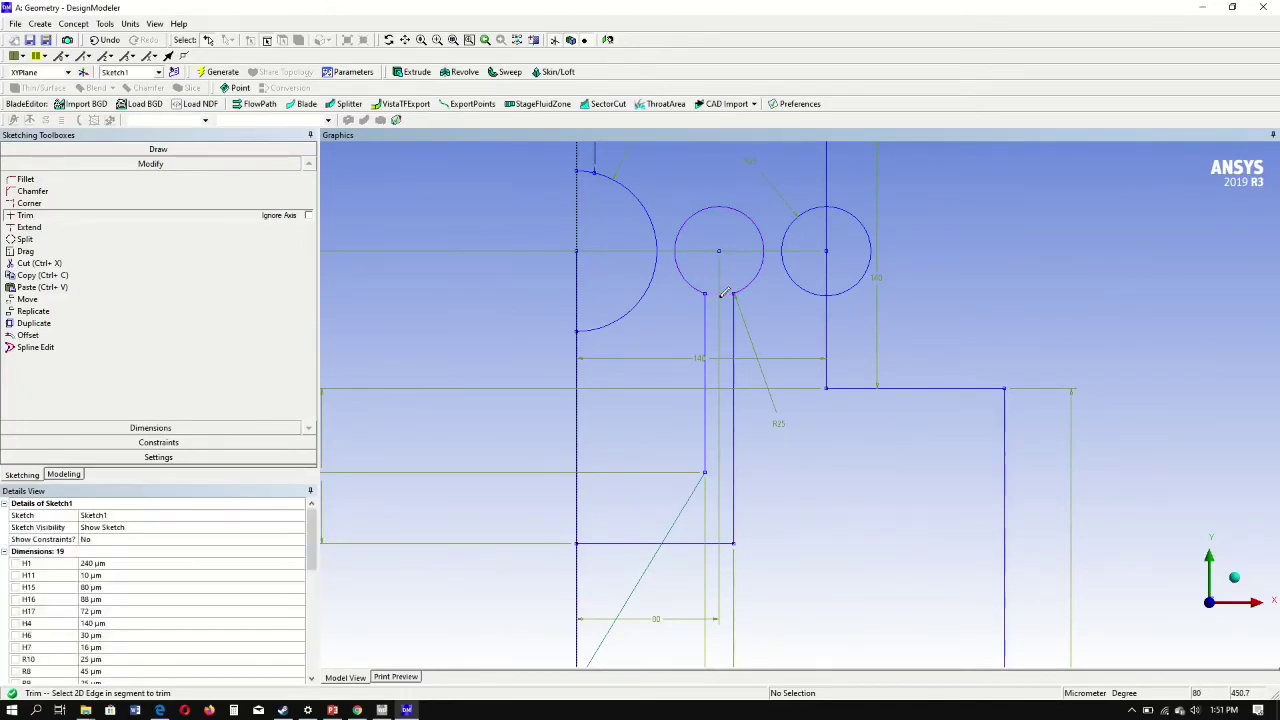
pyautogui.click(847, 207)
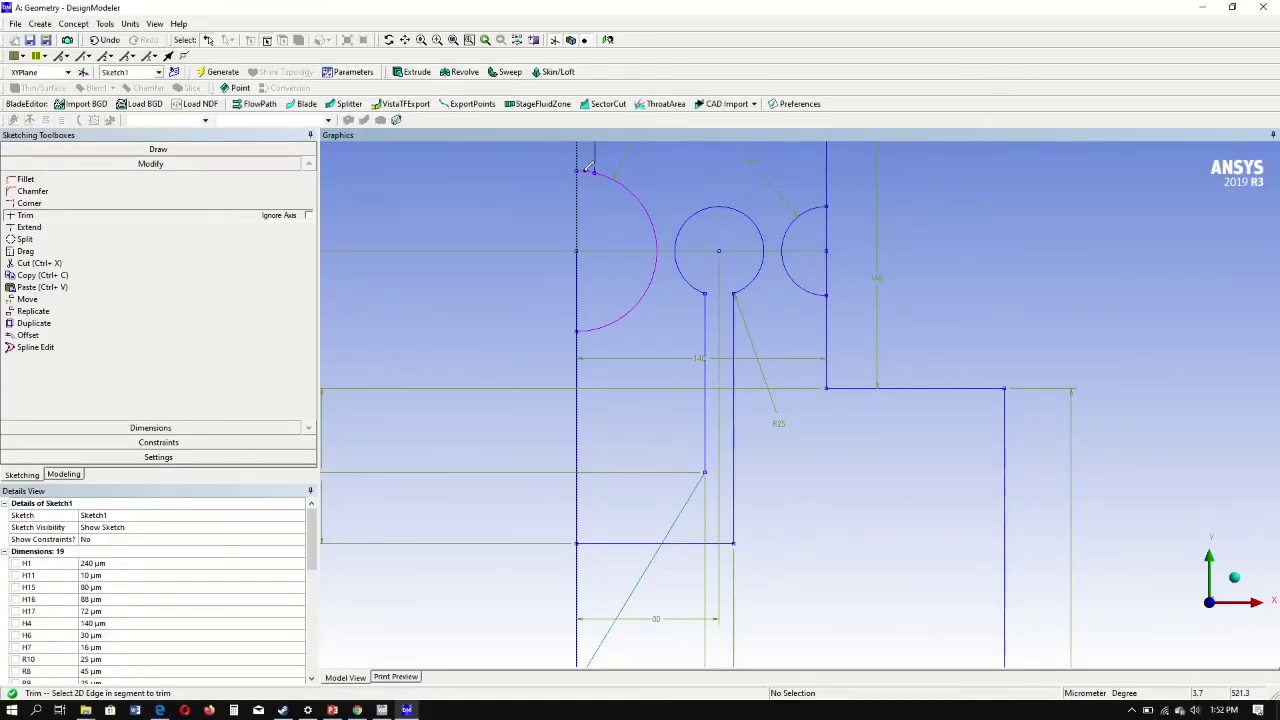
pyautogui.click(578, 261)
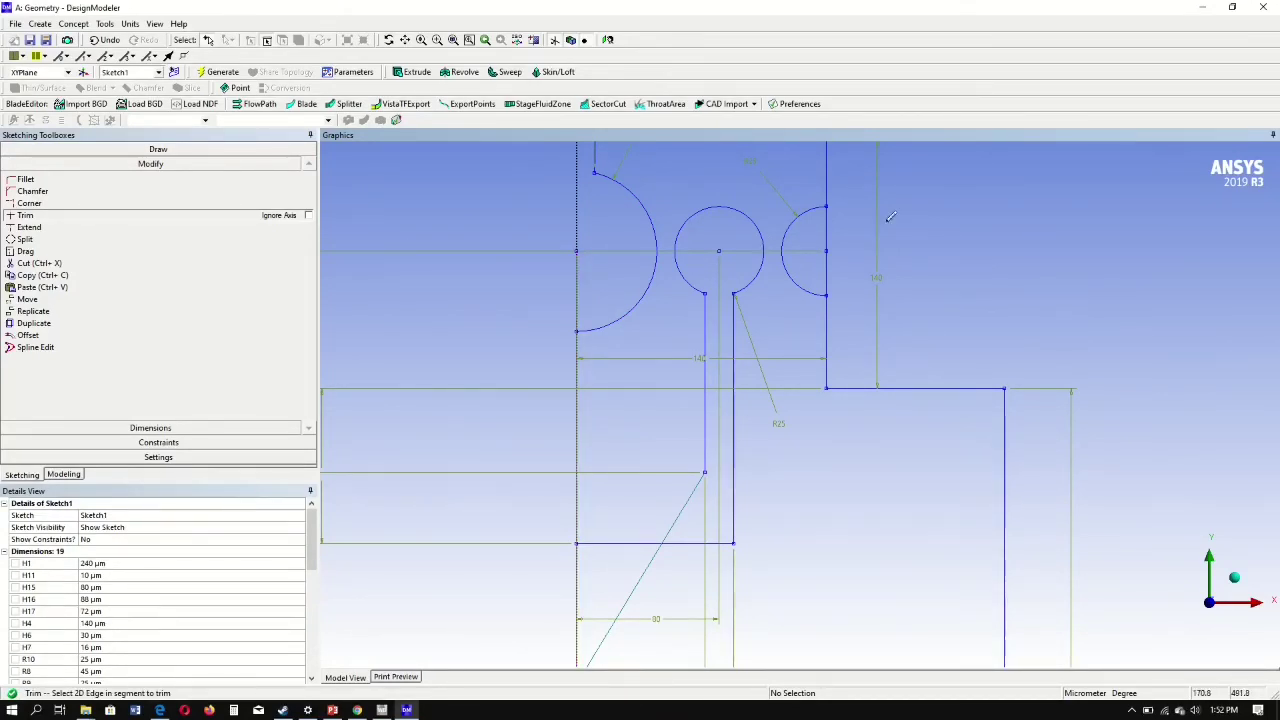
pyautogui.click(828, 225)
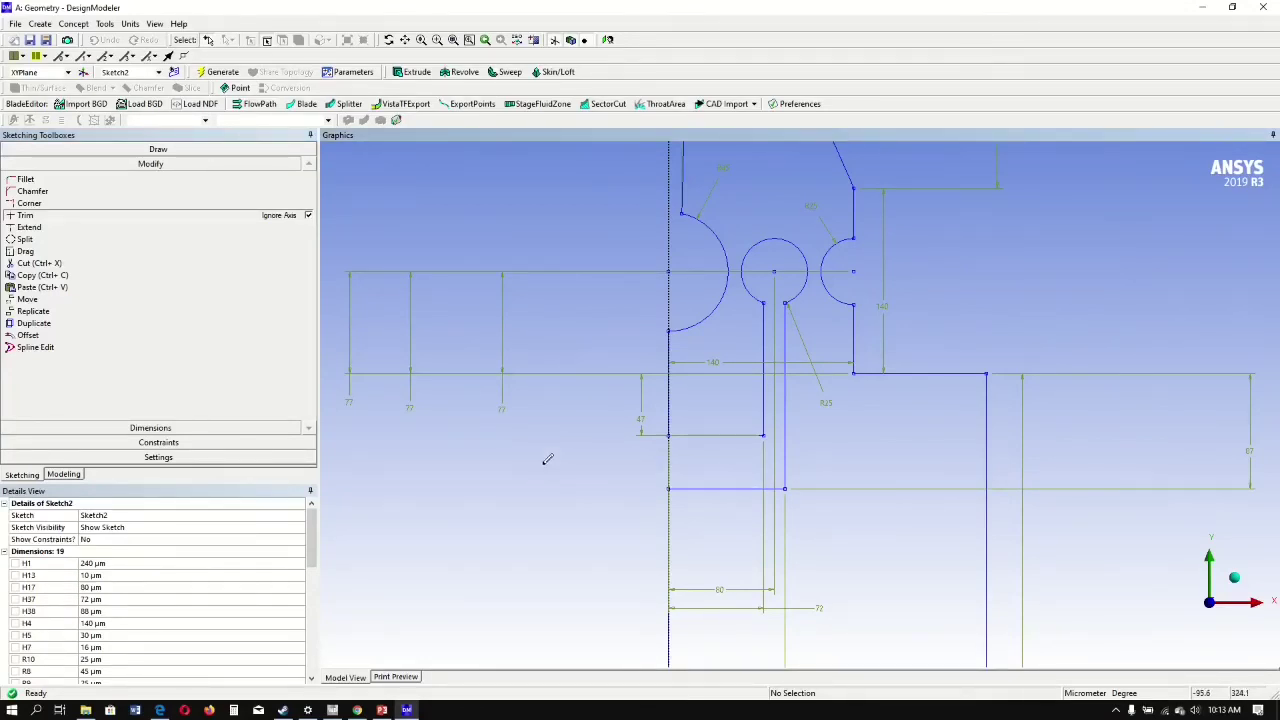
pyautogui.click(454, 40)
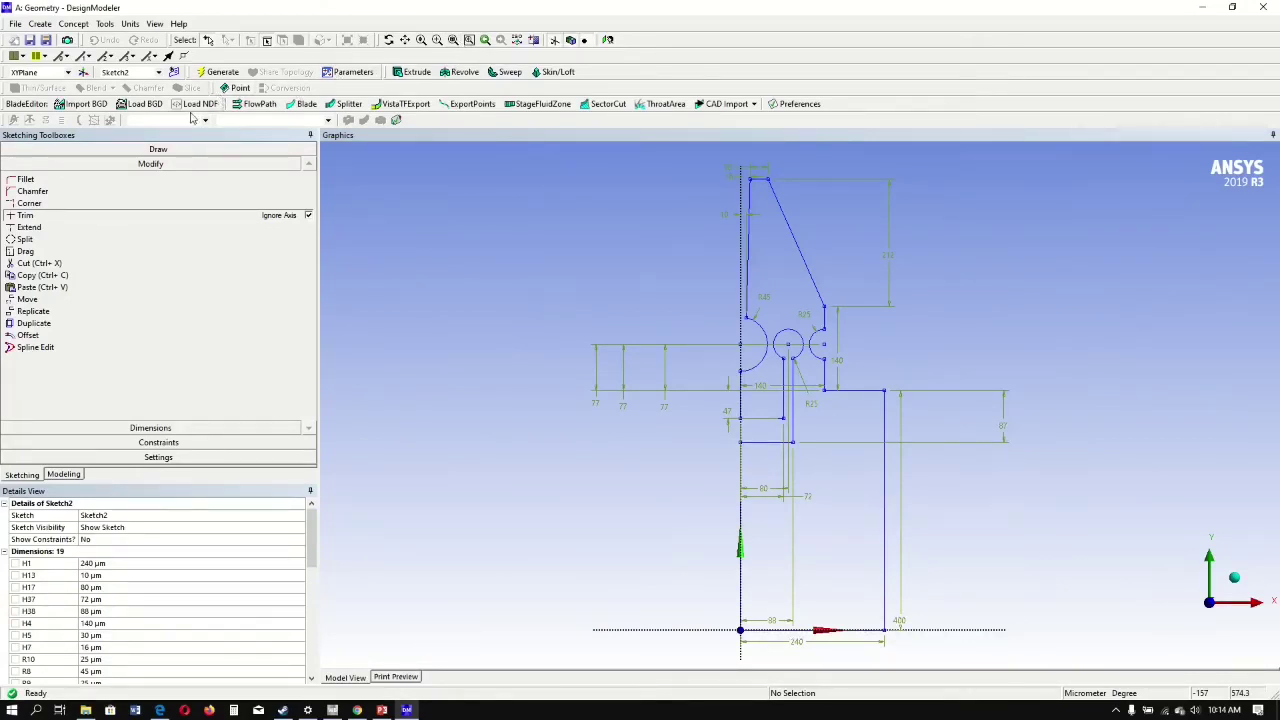
# Step: Extrude Sketch2 Both - Symmetric with 150 µm depth and generate the solid
pyautogui.click(414, 72)
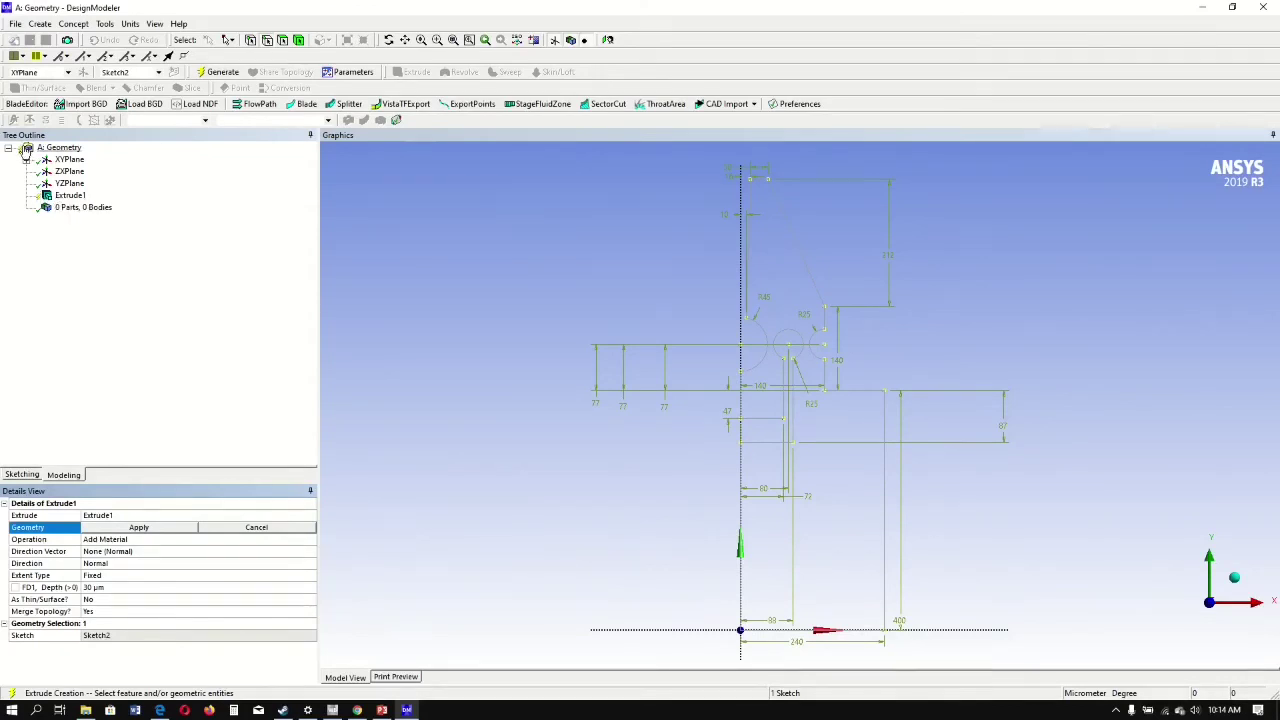
pyautogui.click(26, 160)
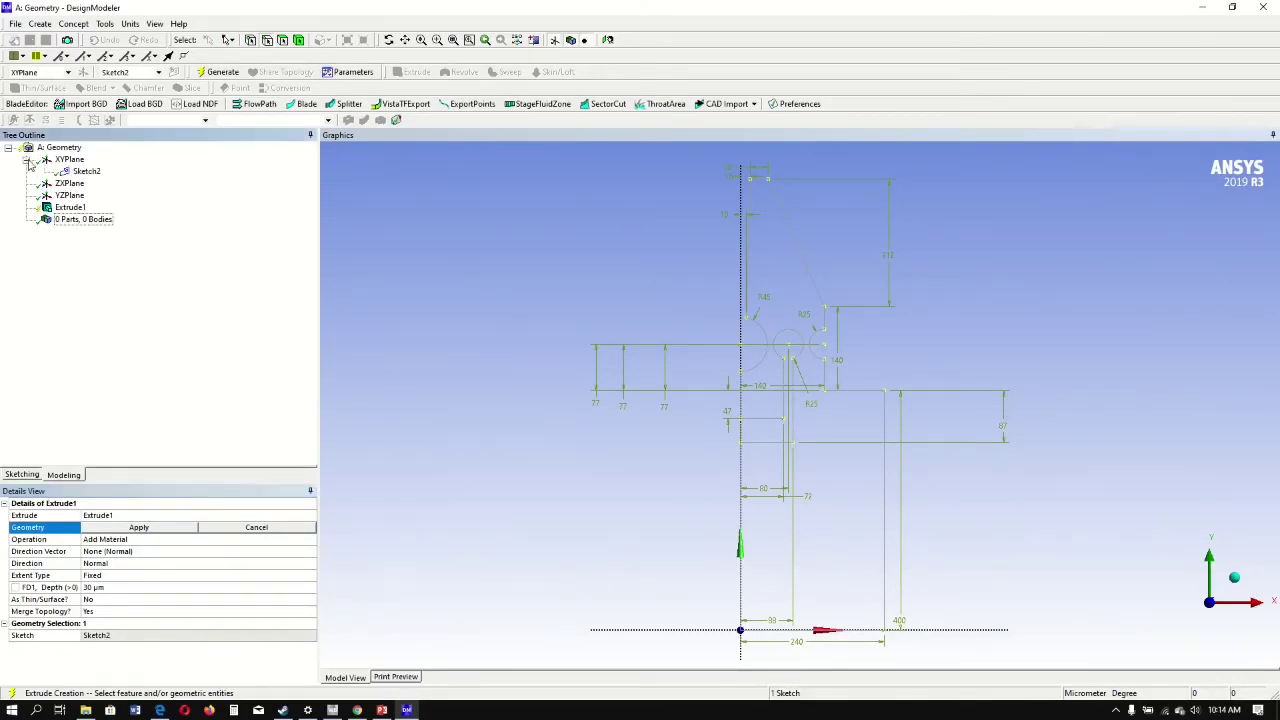
pyautogui.click(86, 172)
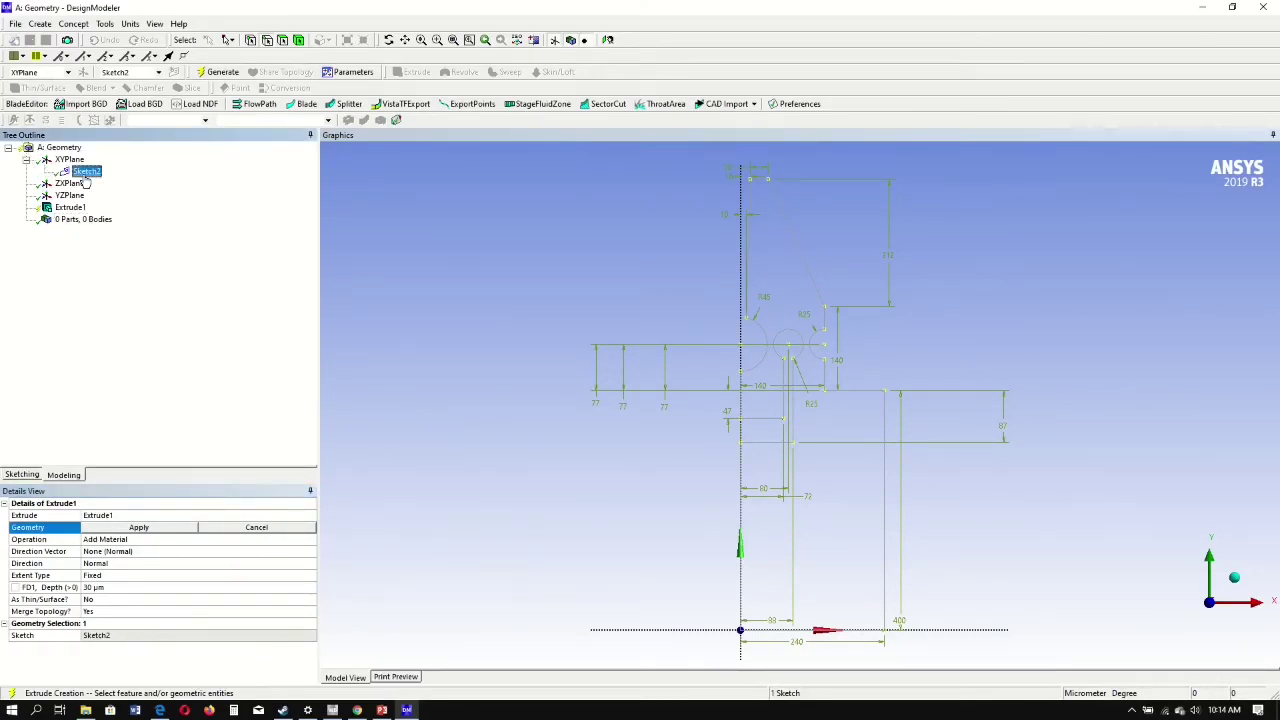
pyautogui.click(140, 531)
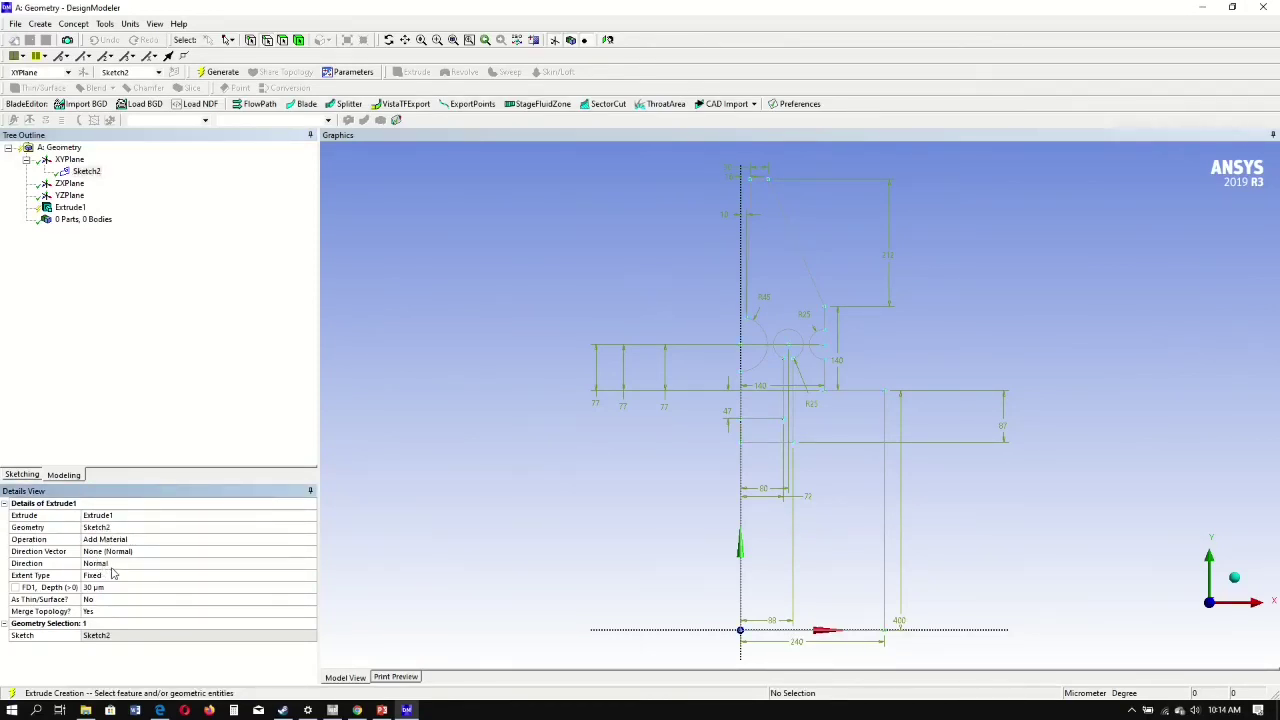
pyautogui.click(120, 566)
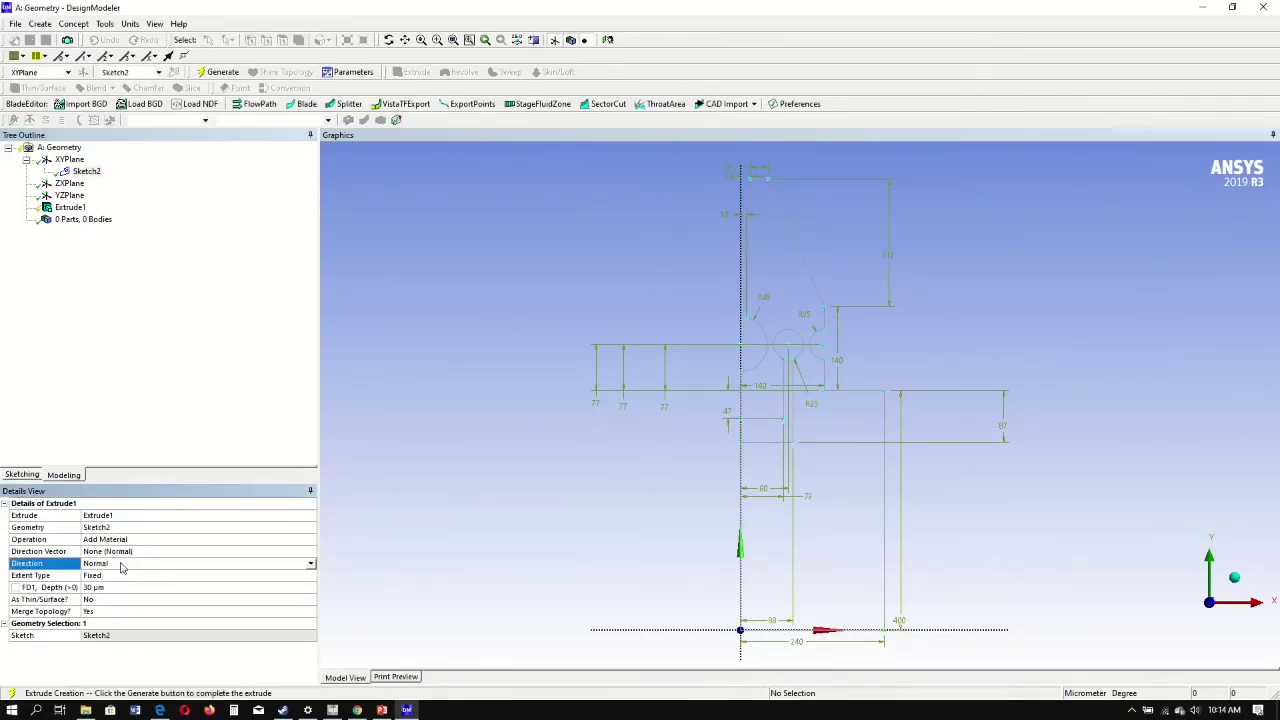
pyautogui.click(310, 564)
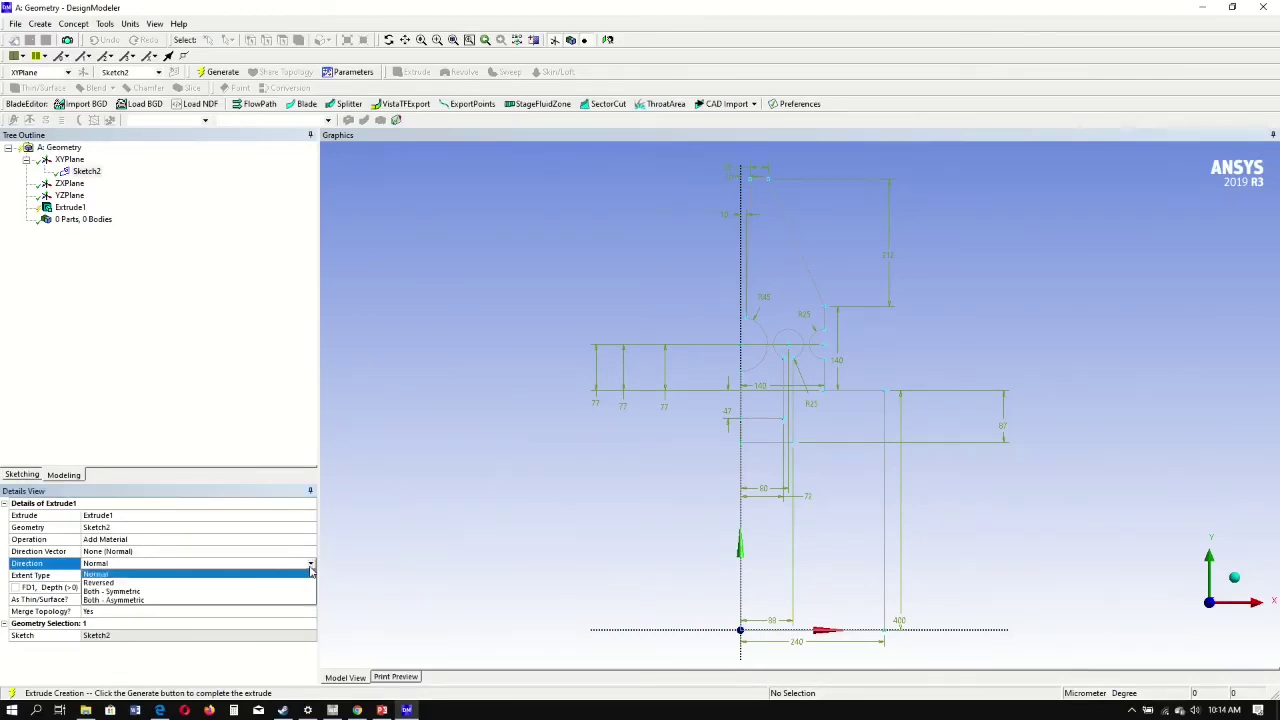
pyautogui.click(224, 592)
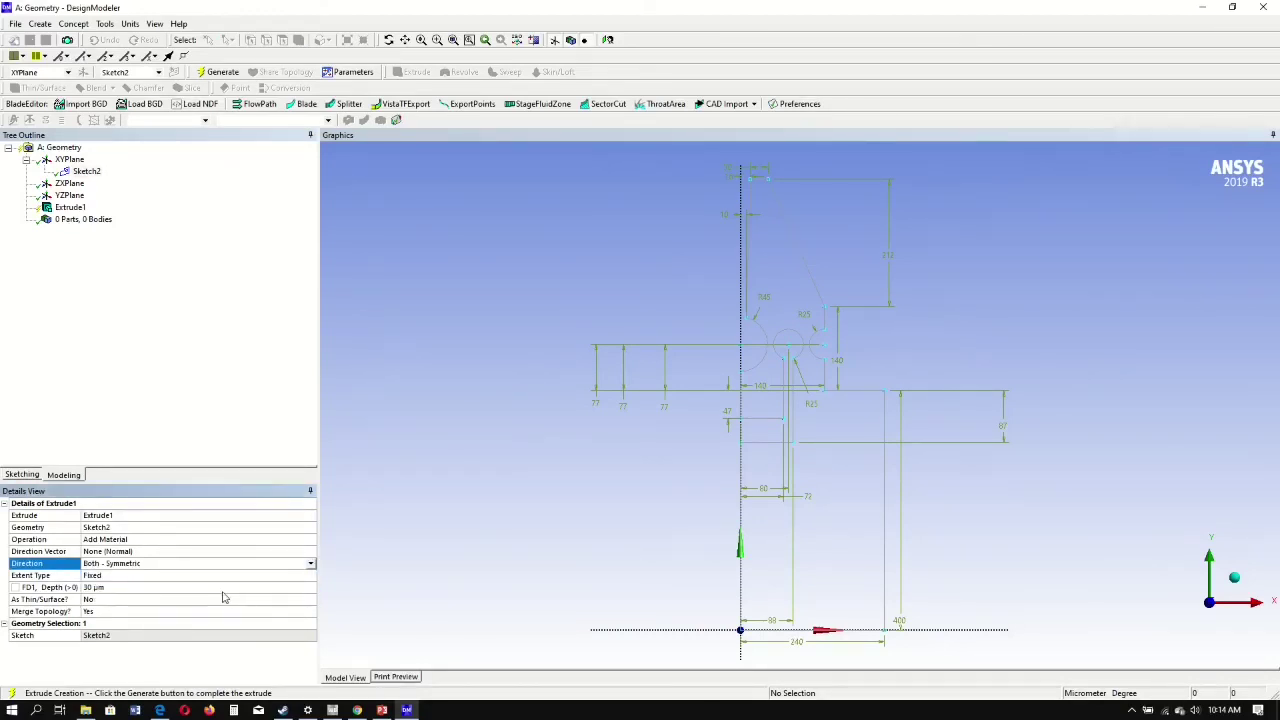
pyautogui.click(92, 588)
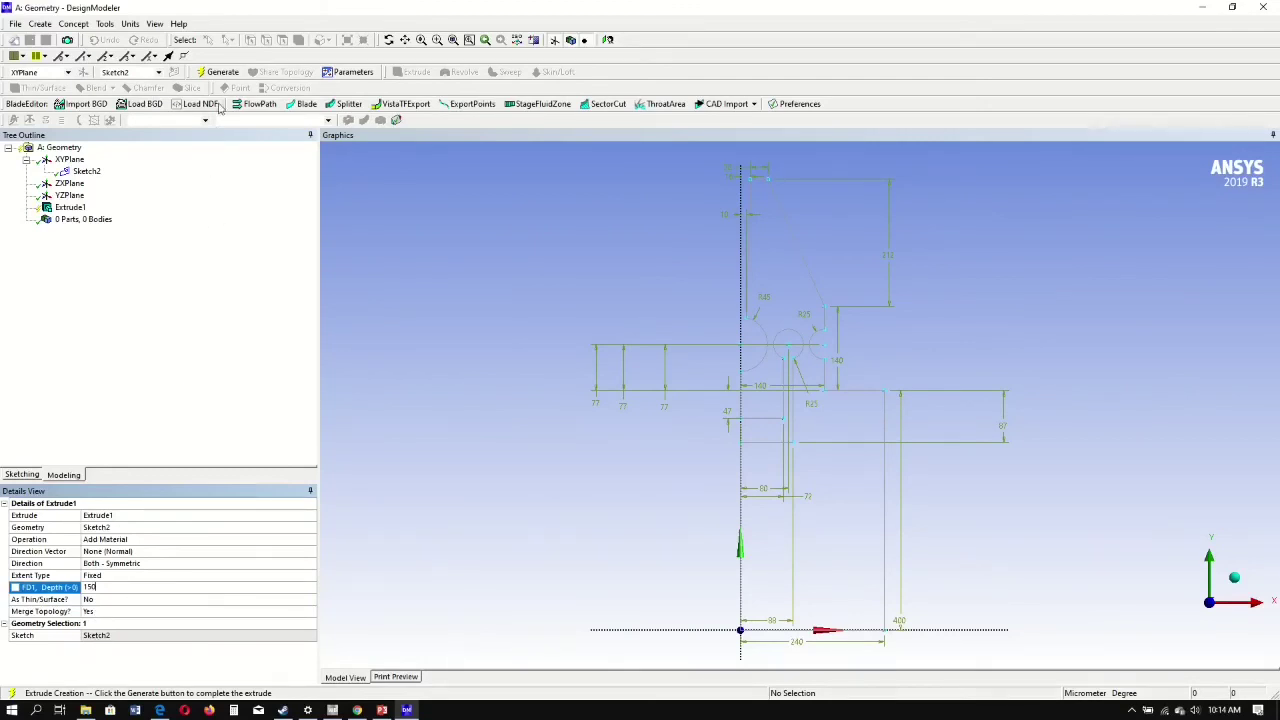
pyautogui.click(218, 72)
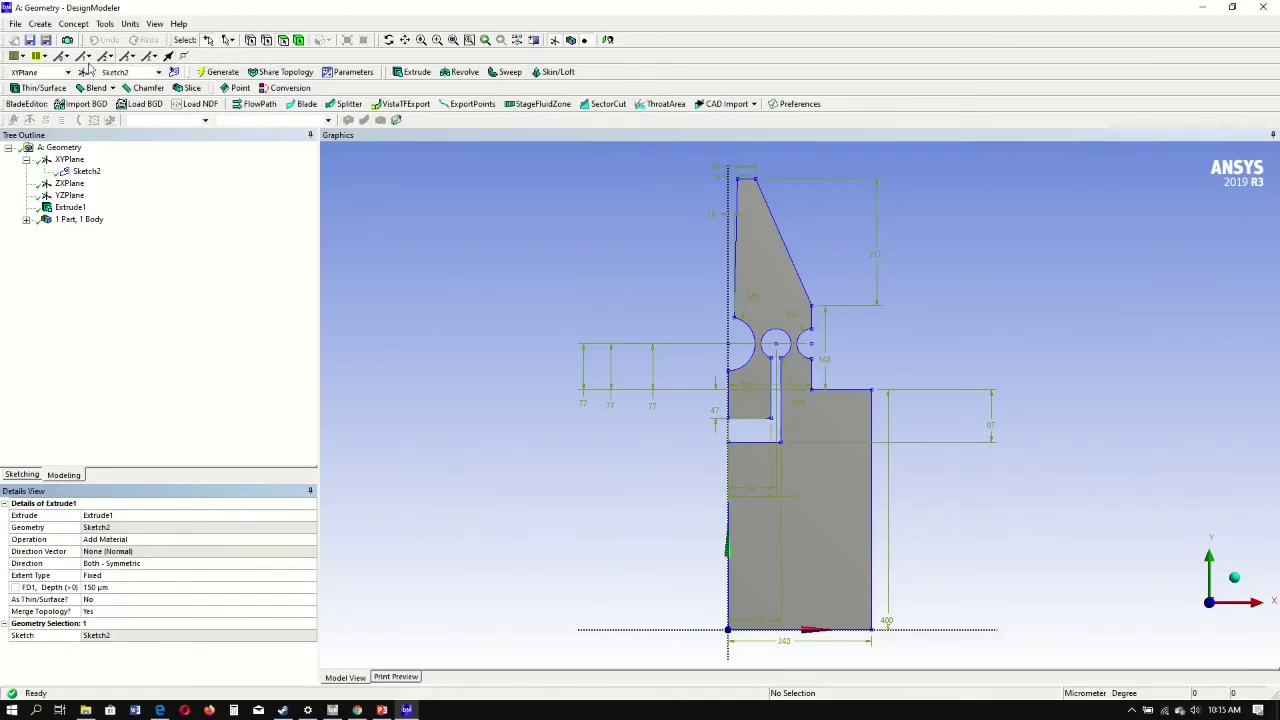
# Step: Create Mirror1 reflecting the extruded gripper body across the YZPlane, and generate it
pyautogui.click(39, 24)
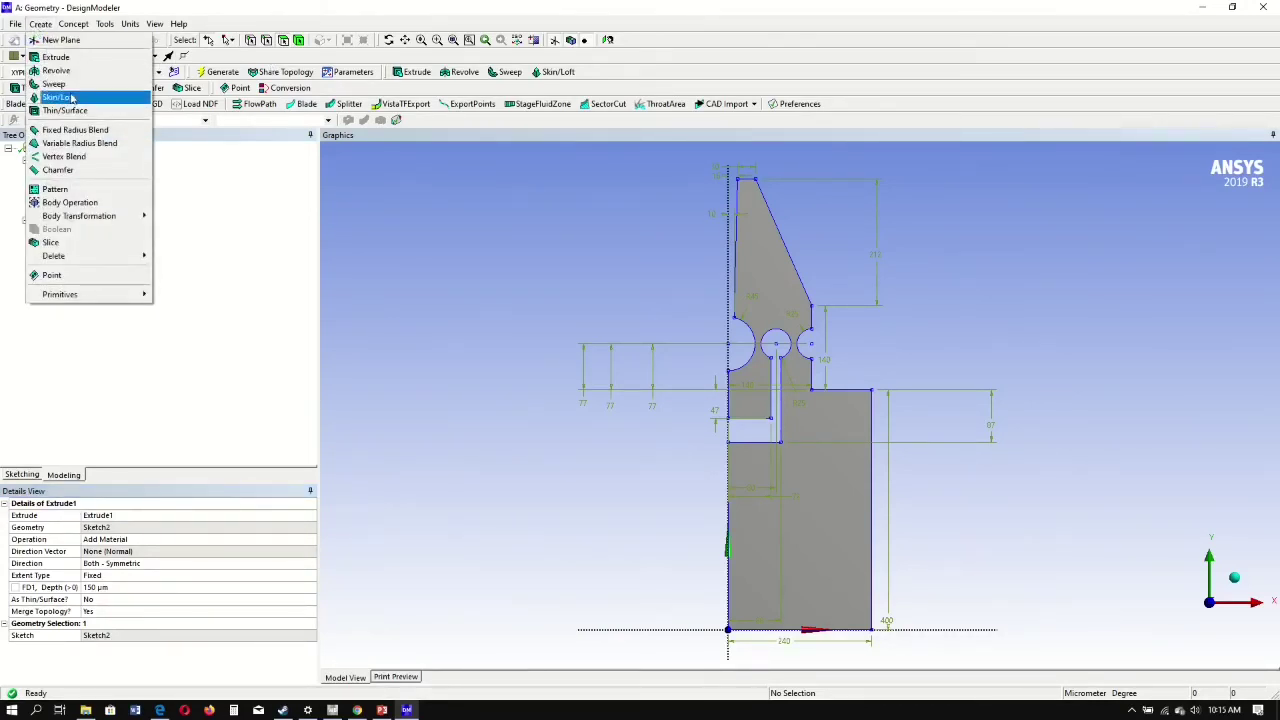
pyautogui.moveTo(114, 216)
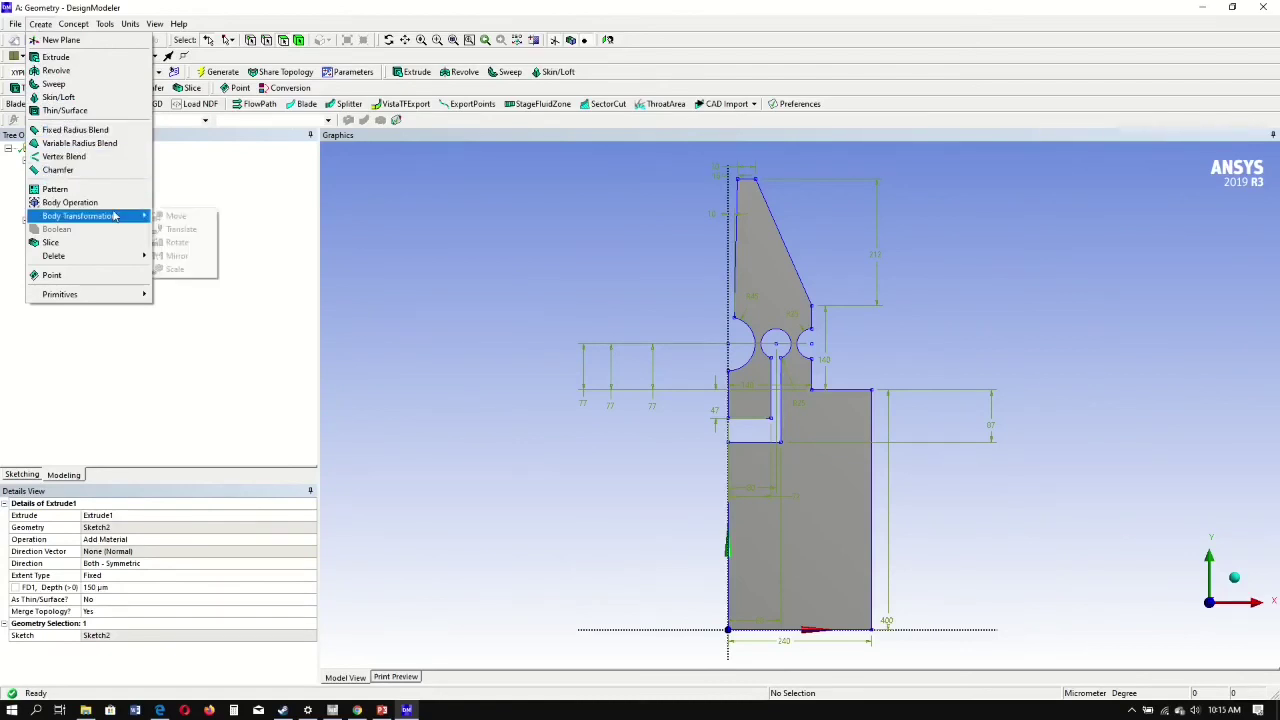
pyautogui.click(196, 264)
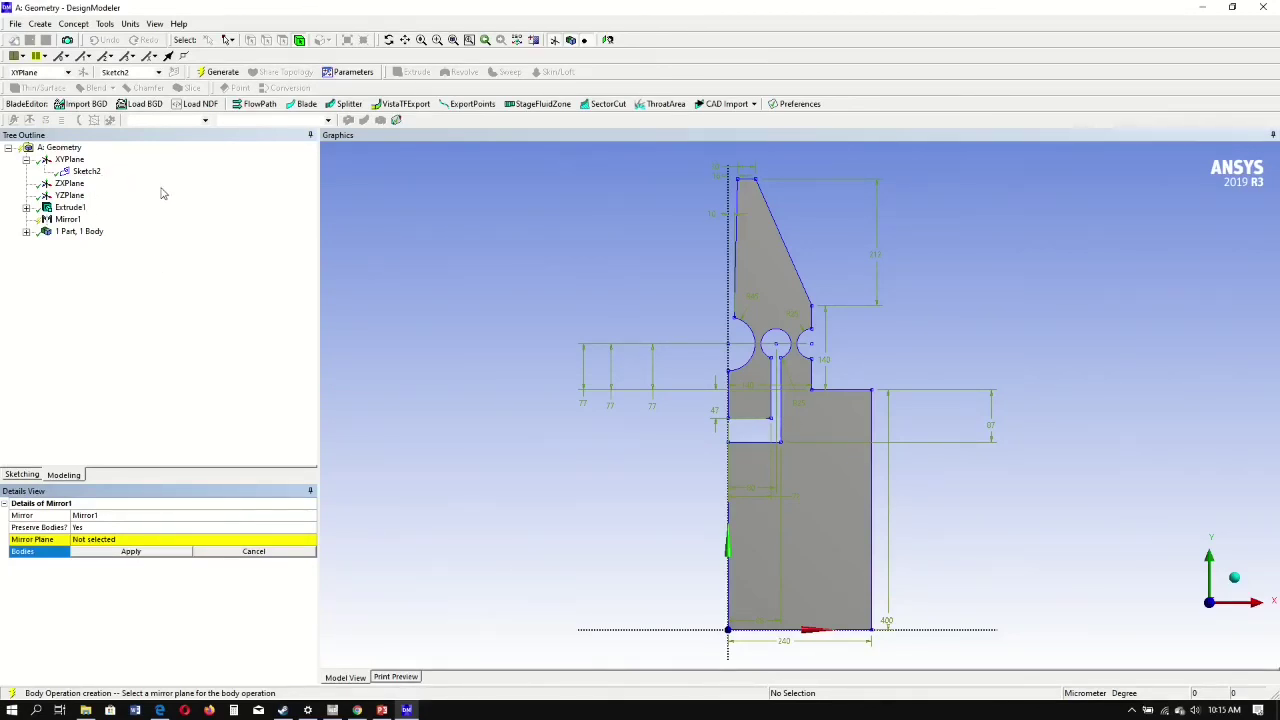
pyautogui.click(70, 195)
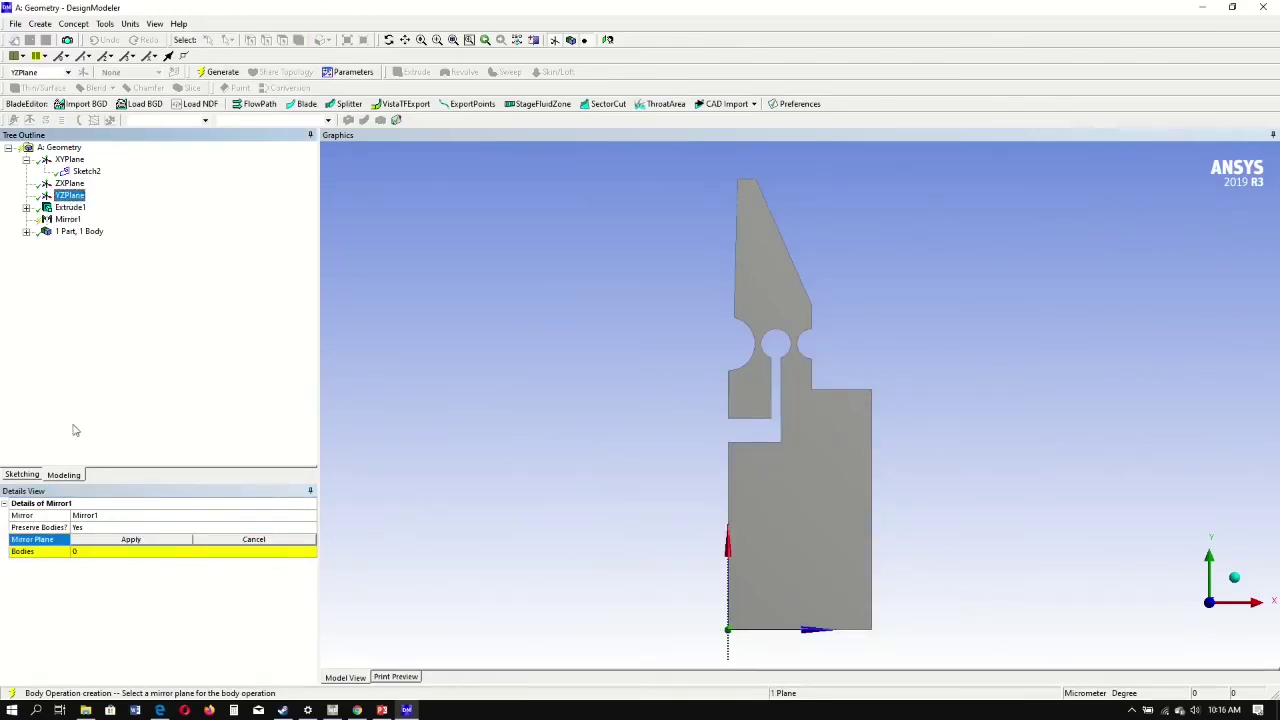
pyautogui.click(134, 540)
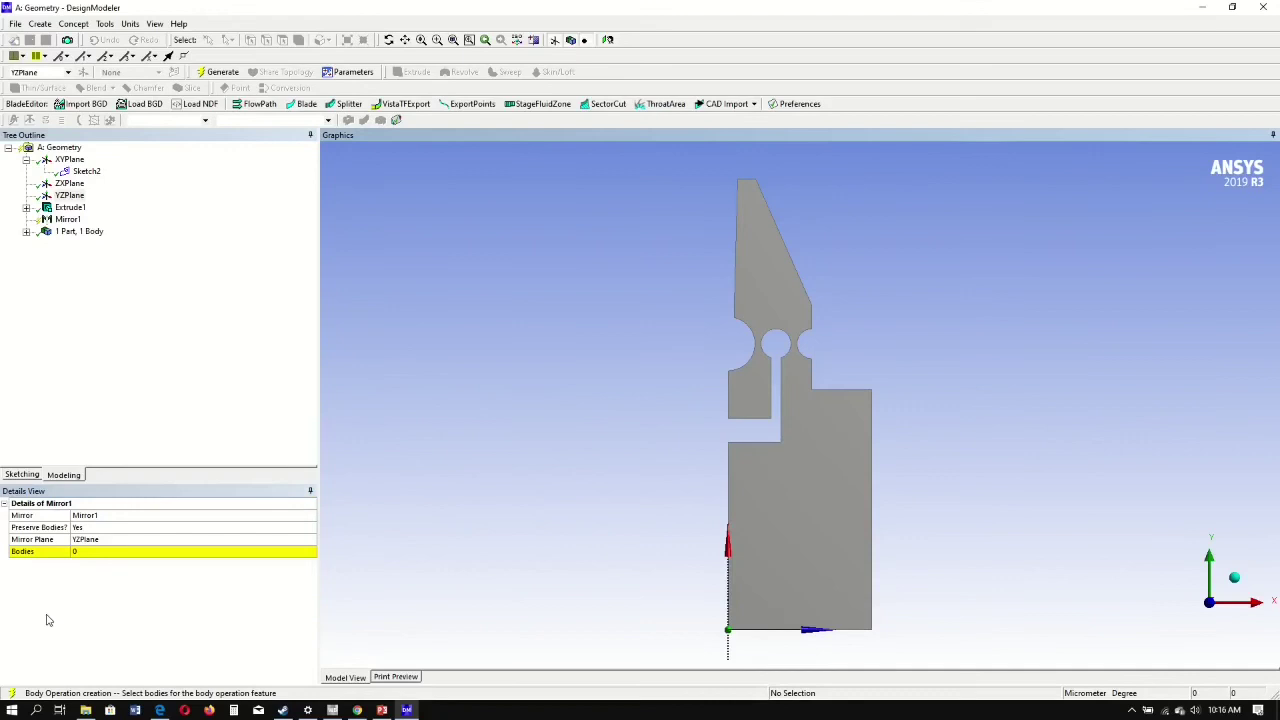
pyautogui.click(106, 552)
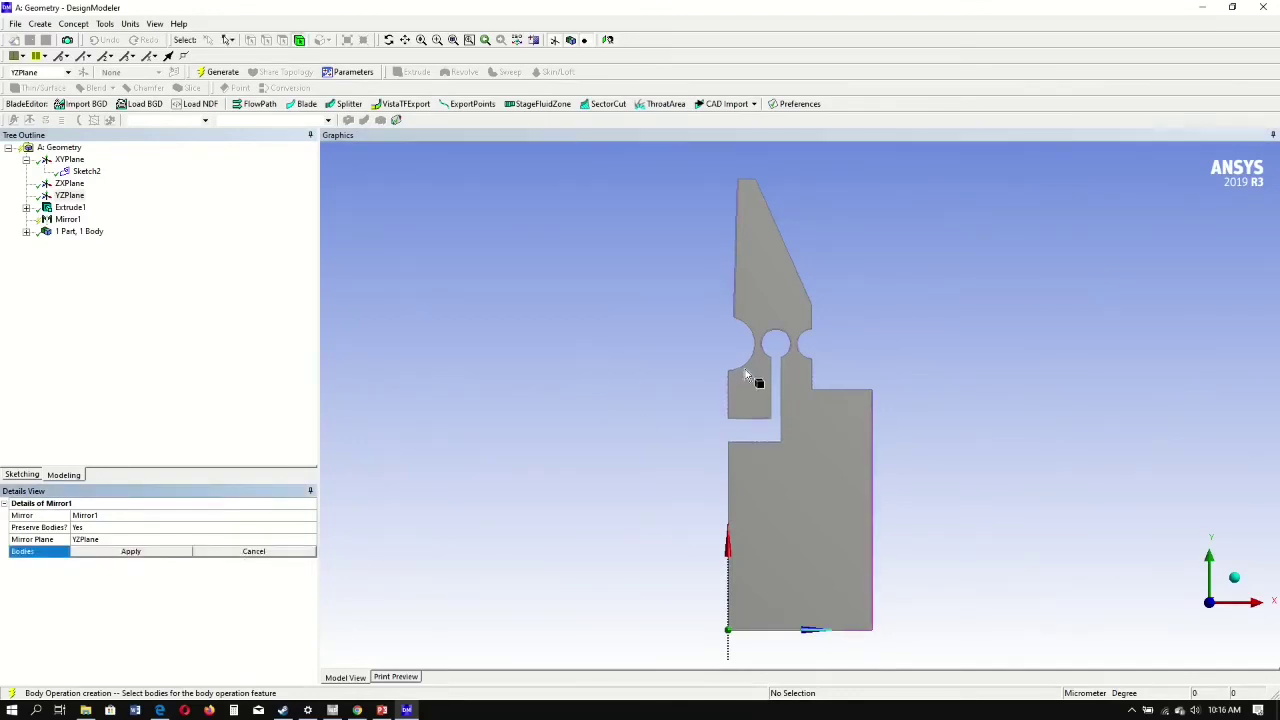
pyautogui.click(785, 438)
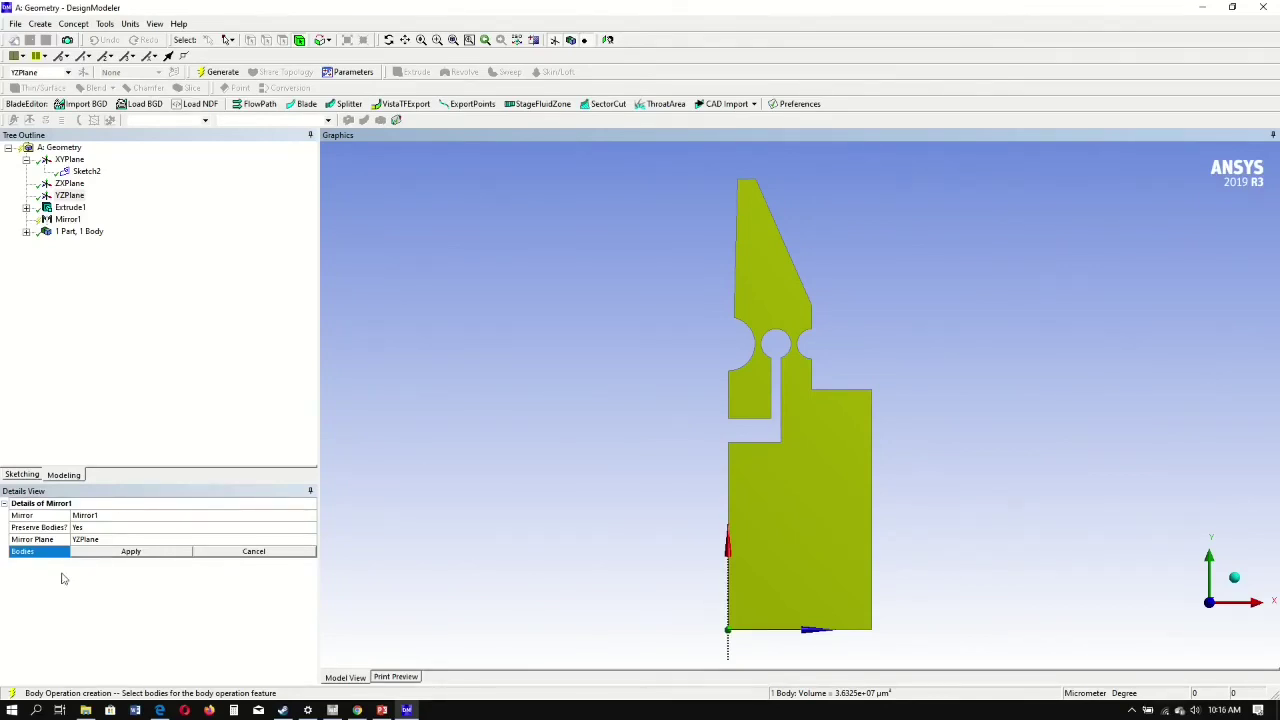
pyautogui.click(131, 552)
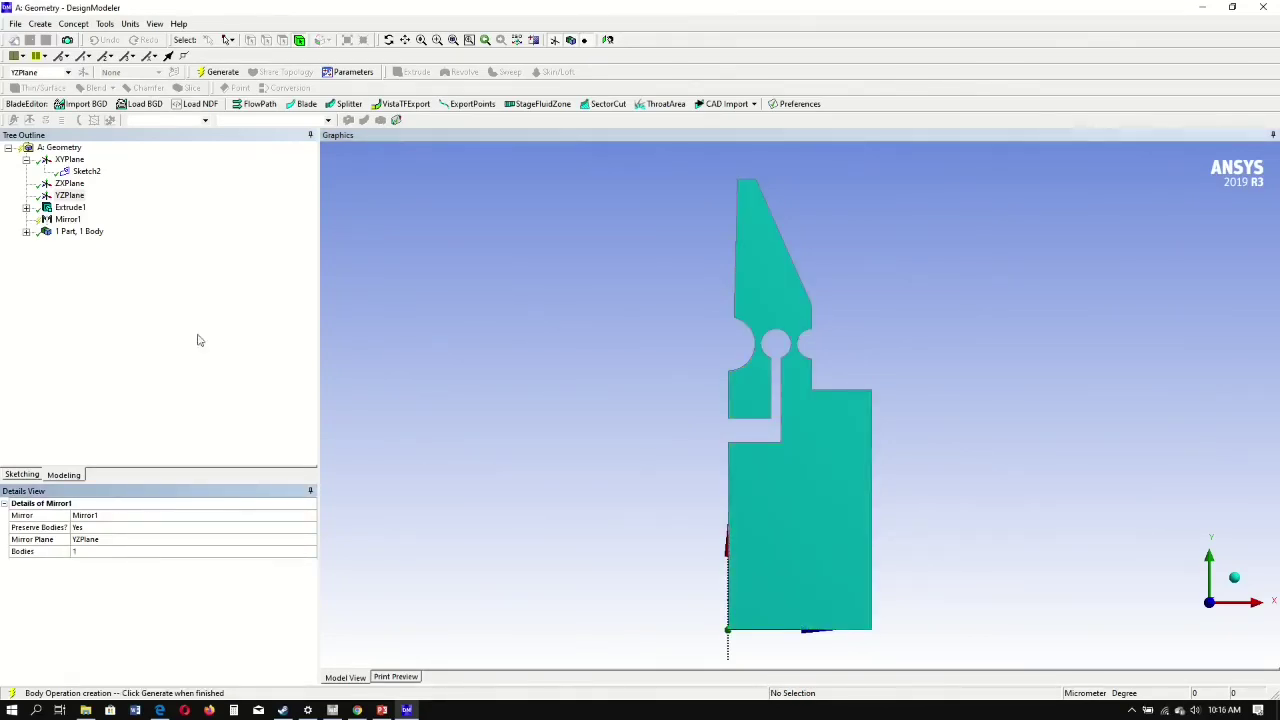
pyautogui.click(220, 72)
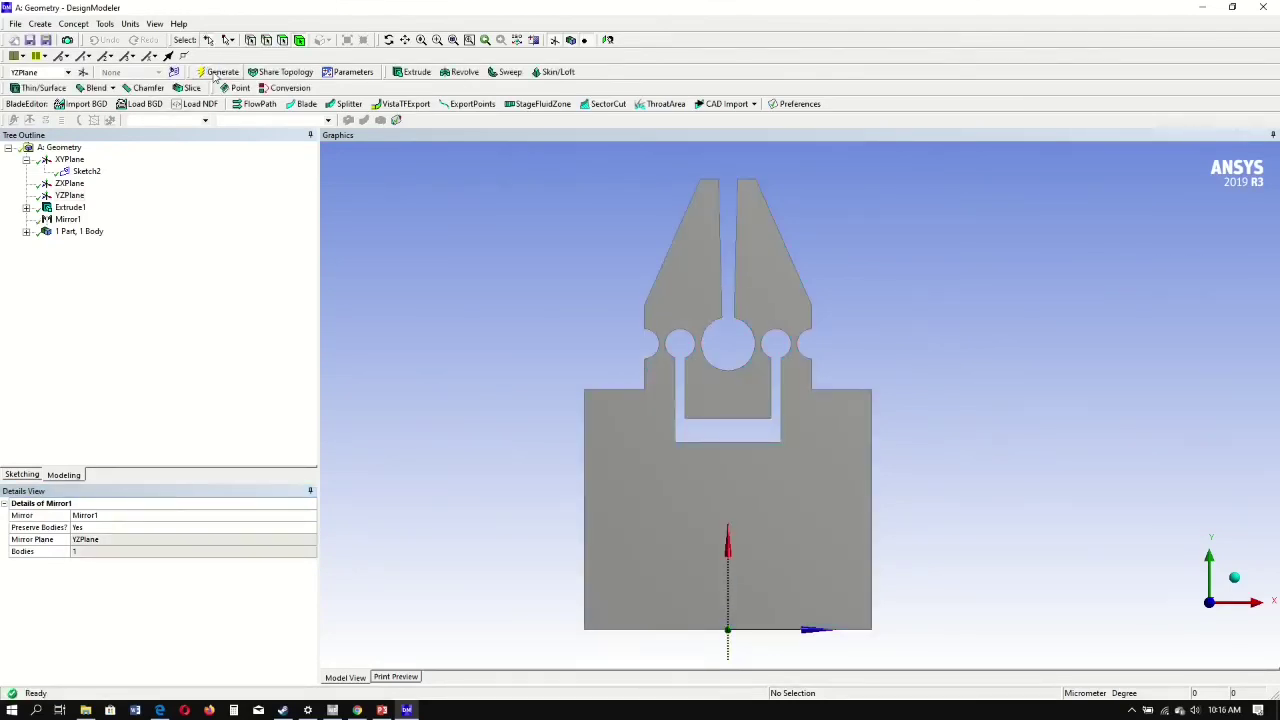
# Step: Orbit the mirrored gripper into an angled 3D view and show its Print Preview page
pyautogui.click(389, 40)
pyautogui.moveTo(590, 238); pyautogui.dragTo(611, 262)
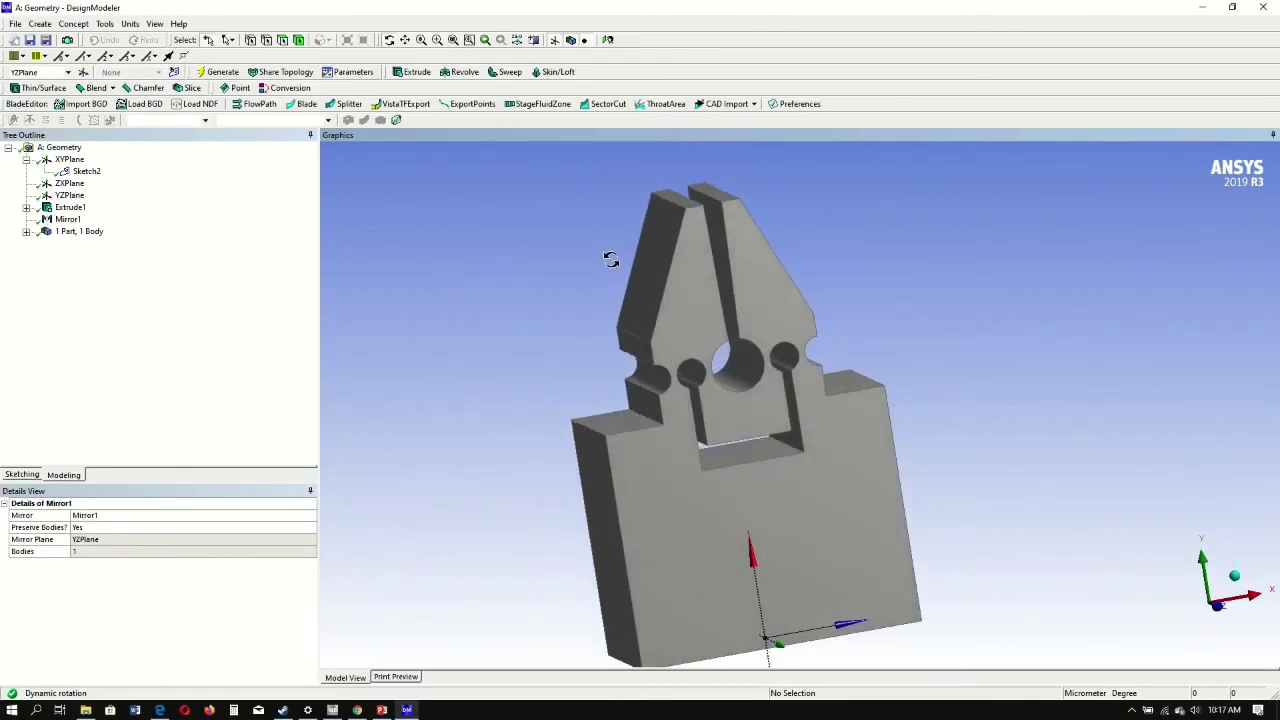
pyautogui.click(396, 677)
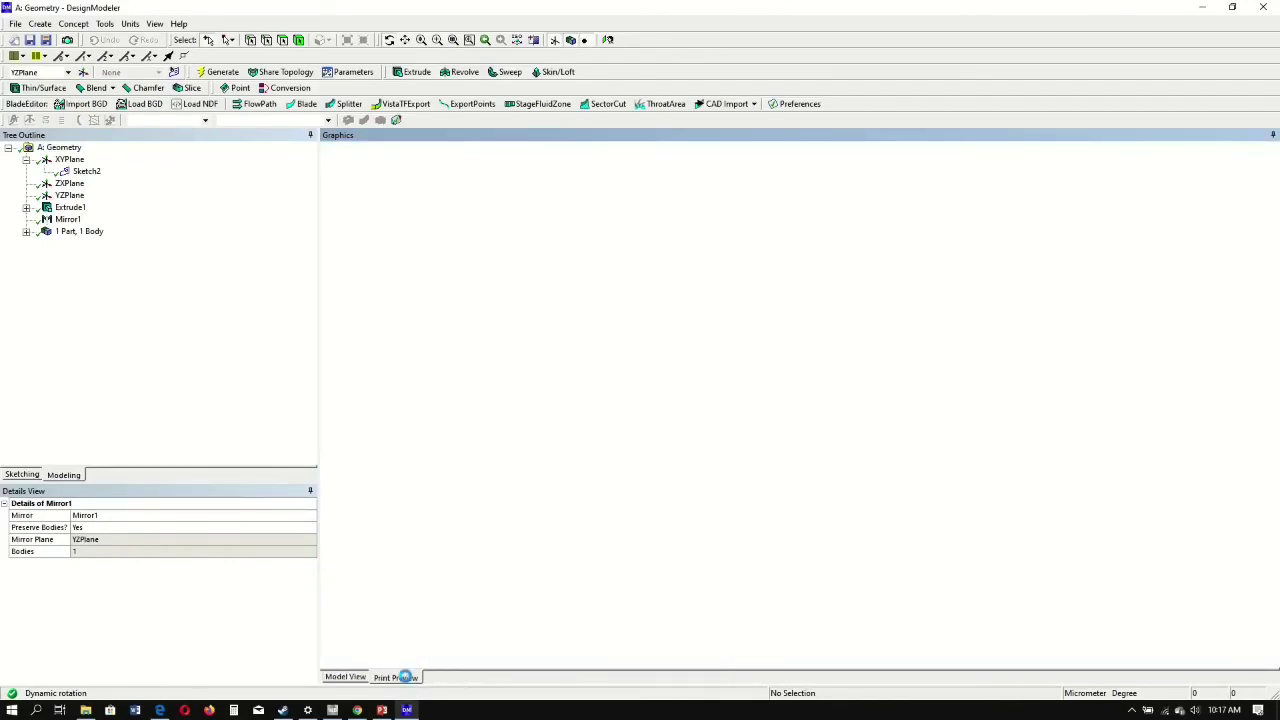